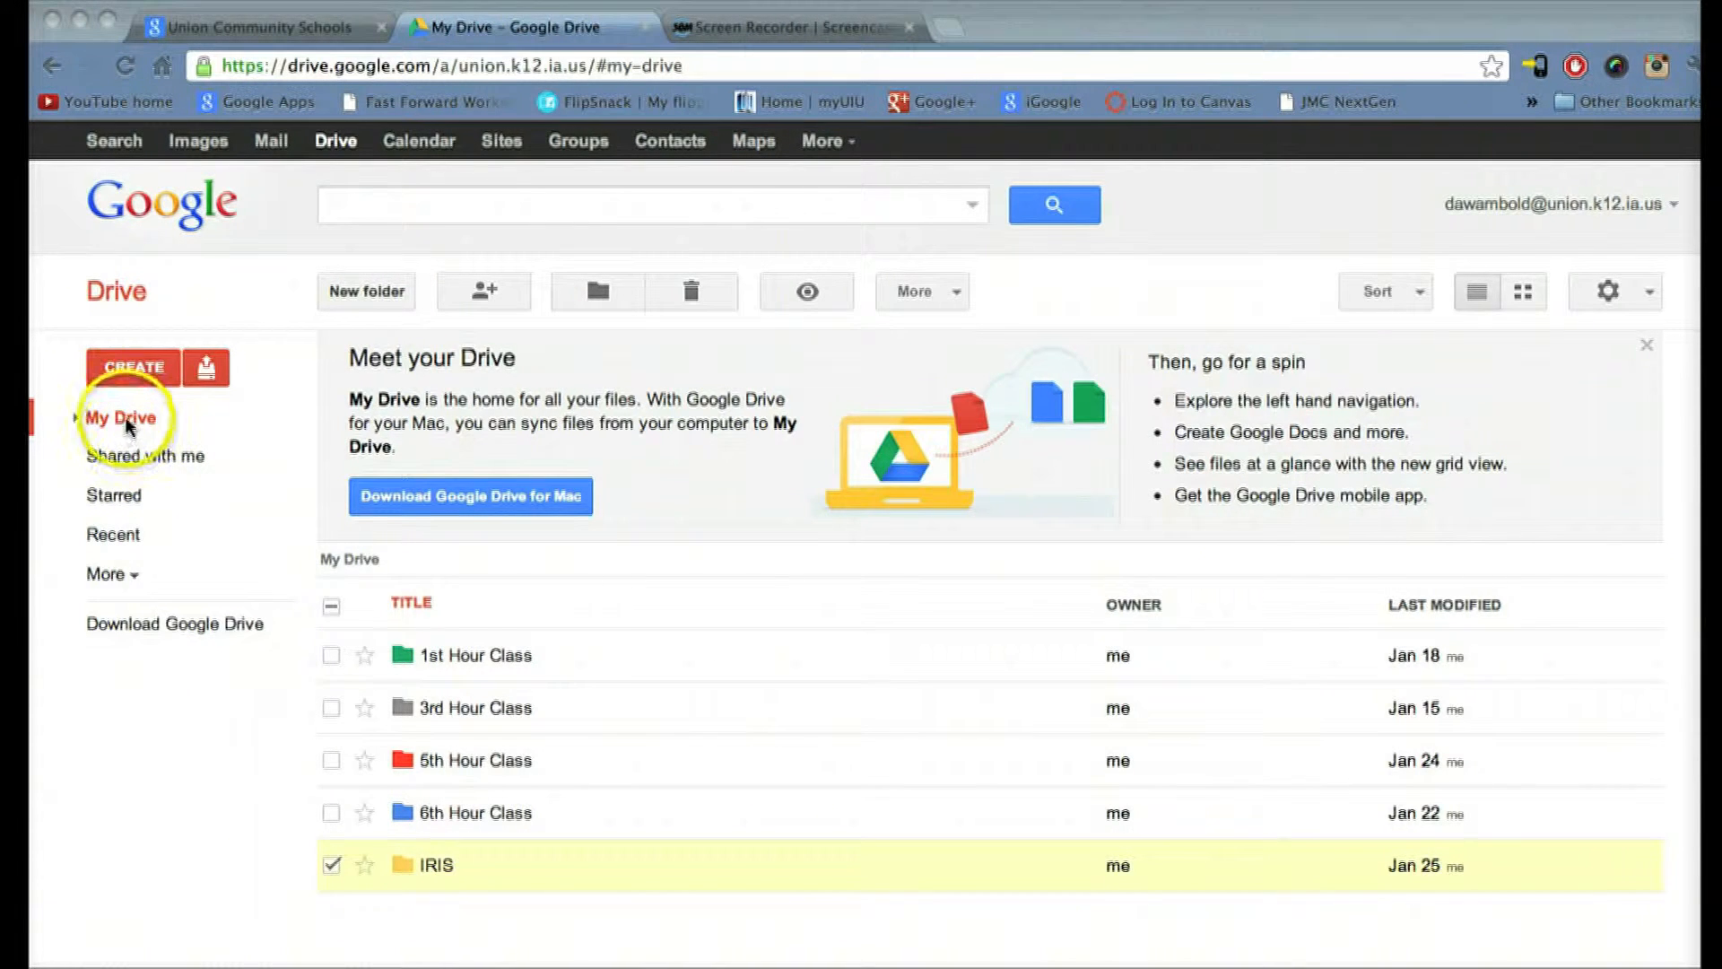
Step: View the files that others have shared and return to My Drive
click(129, 462)
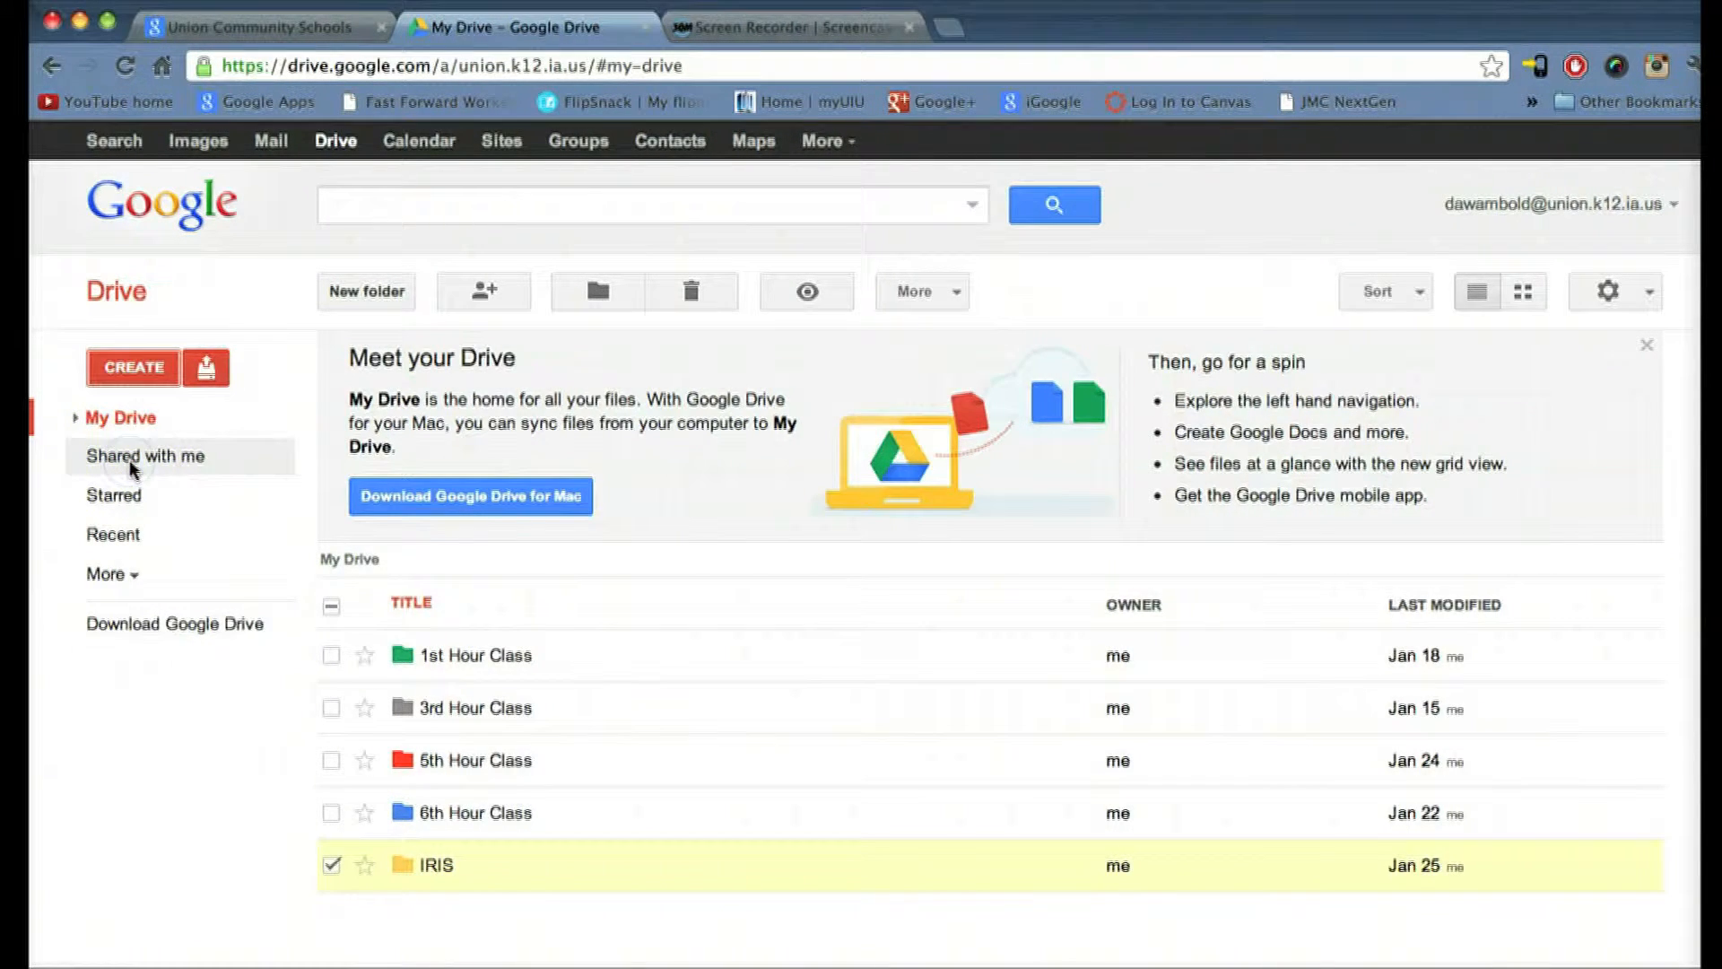
click(131, 466)
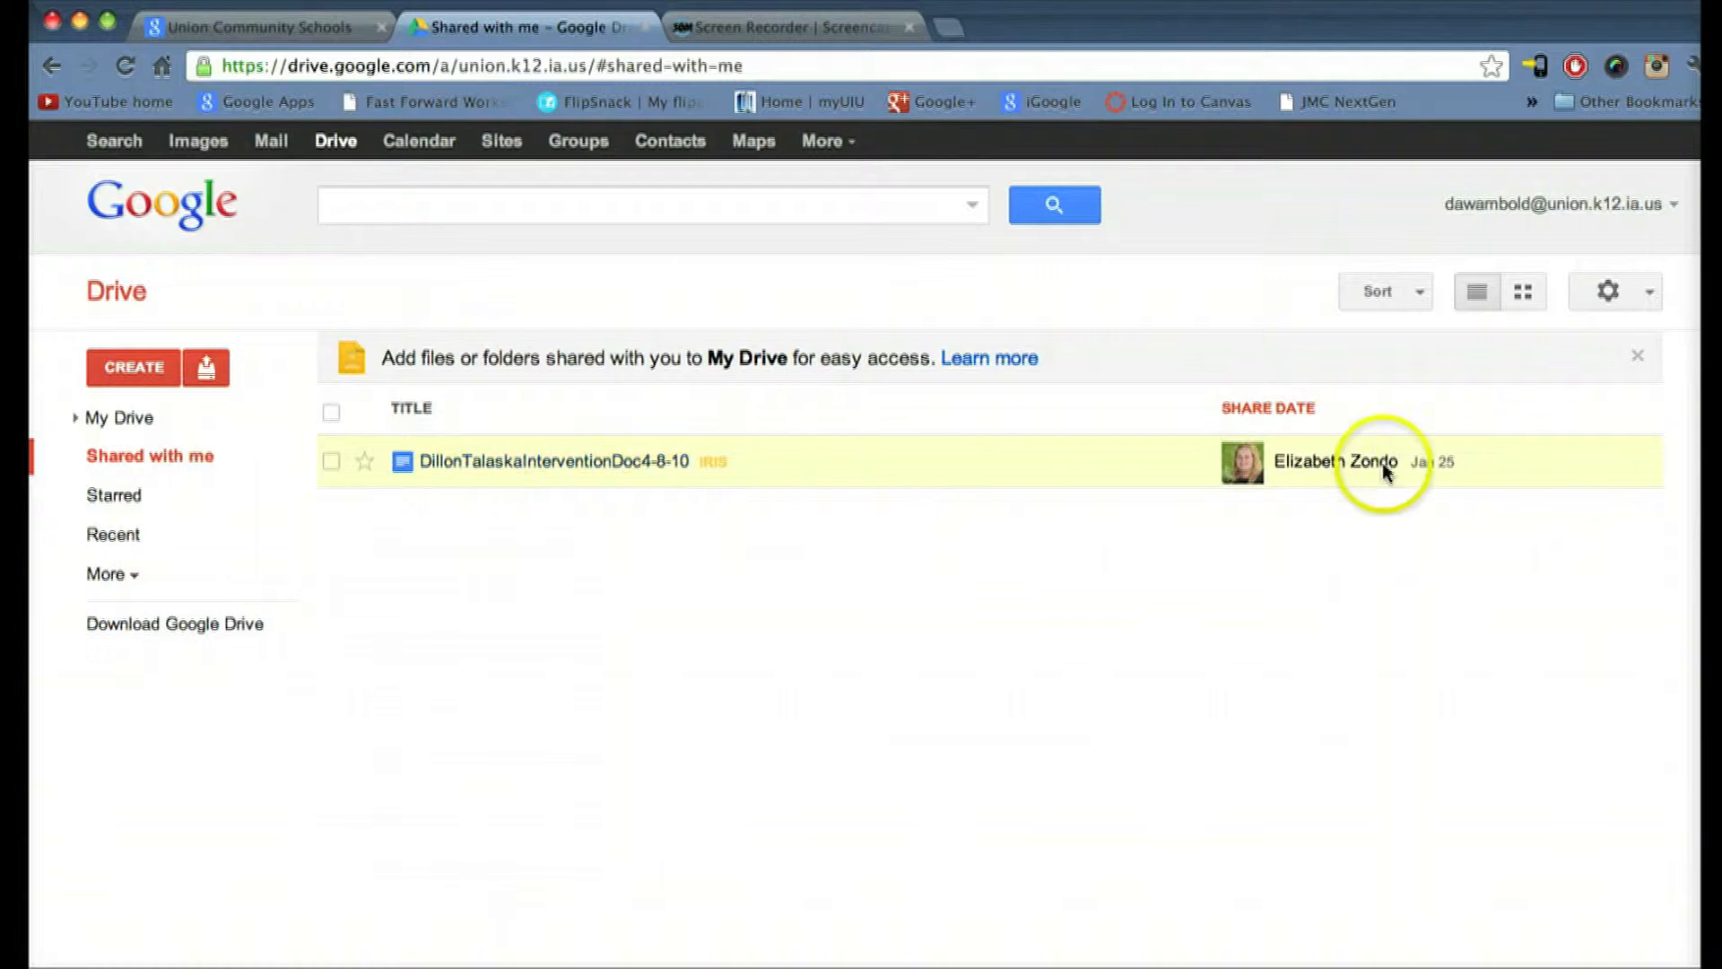
click(128, 422)
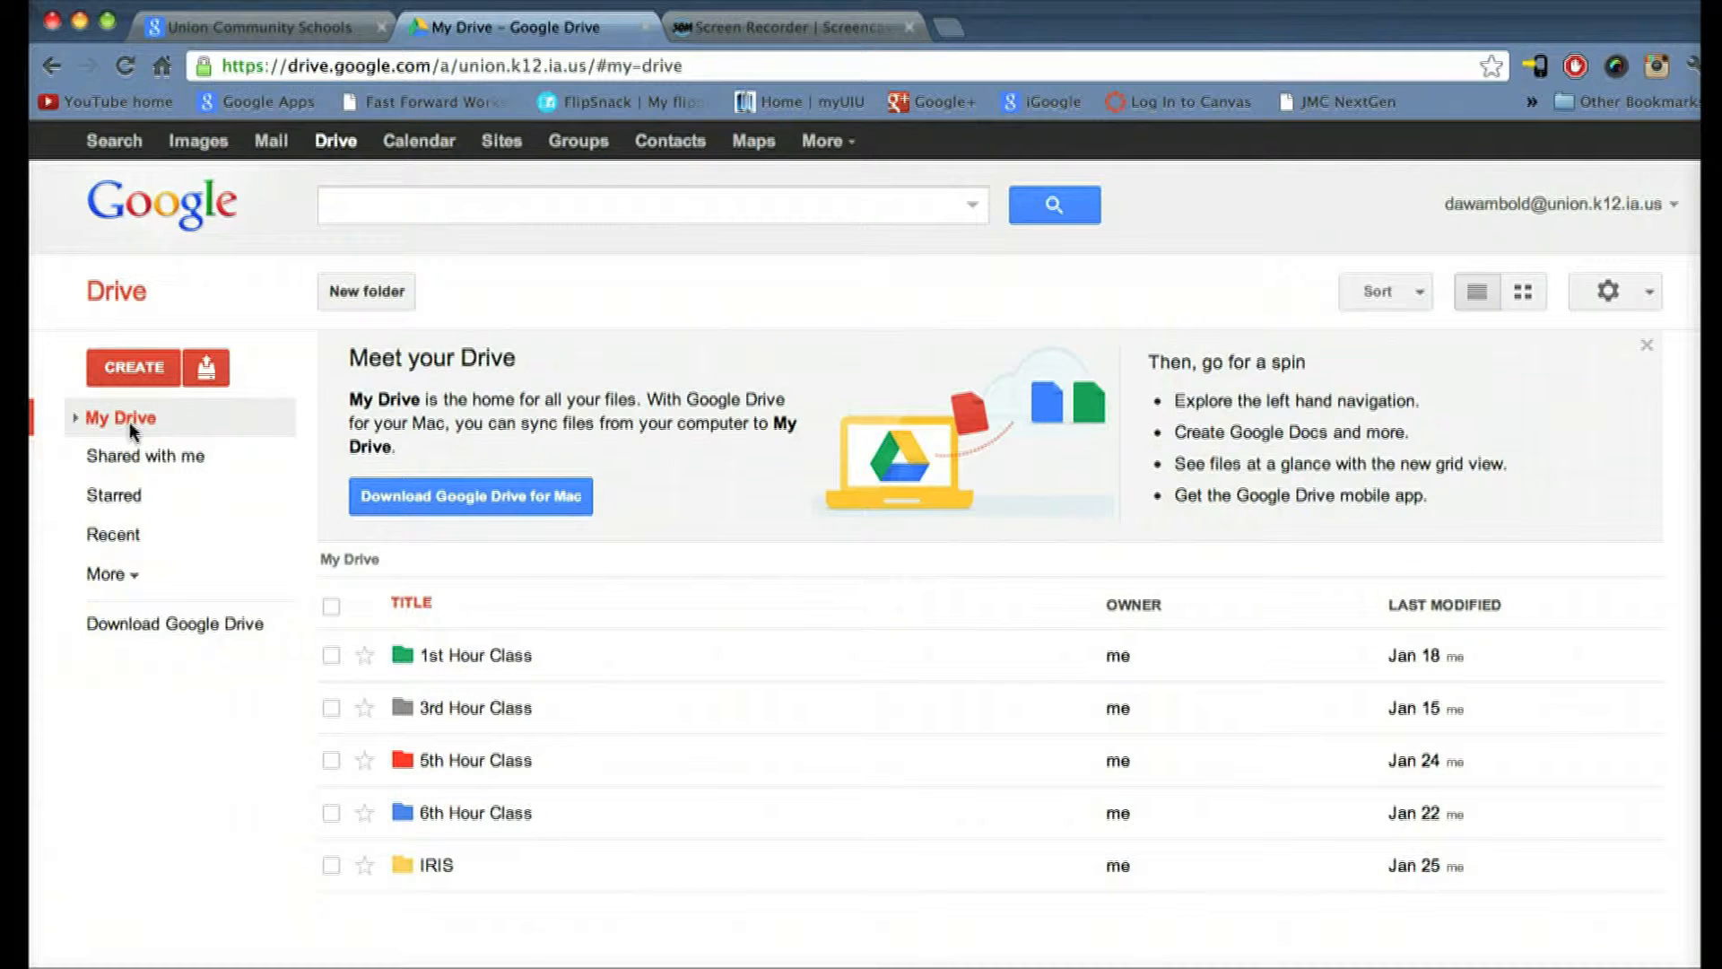
Step: Create a new blank text document and close its Research pane
click(134, 370)
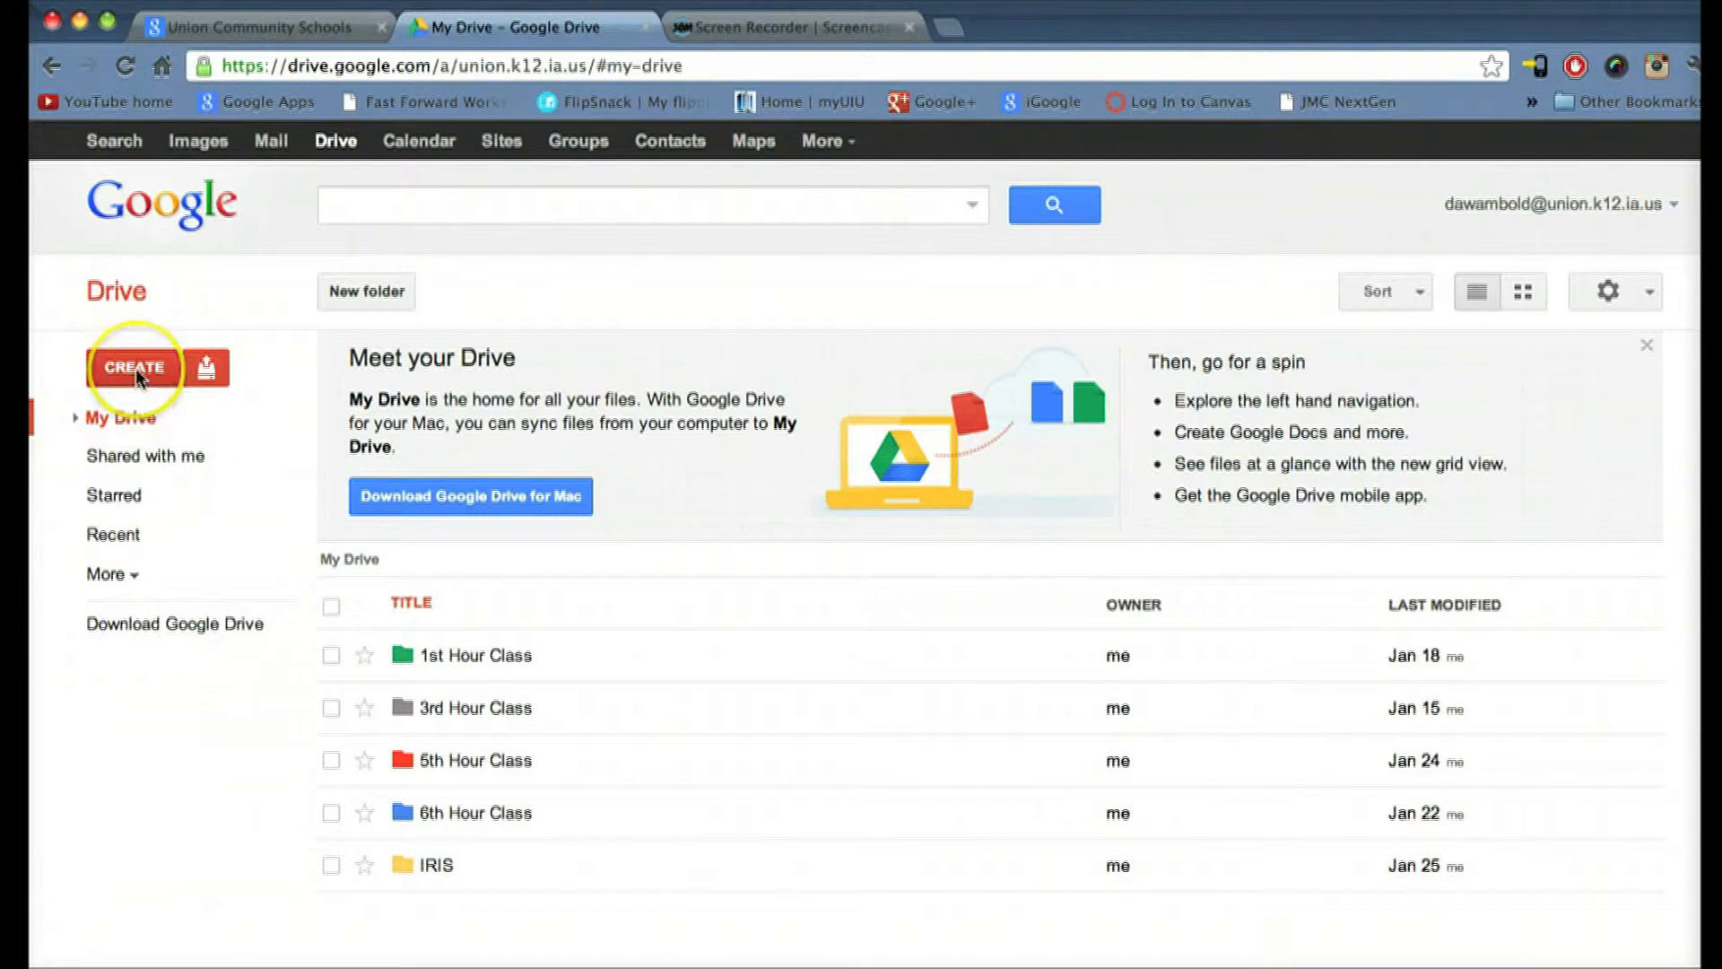
click(137, 371)
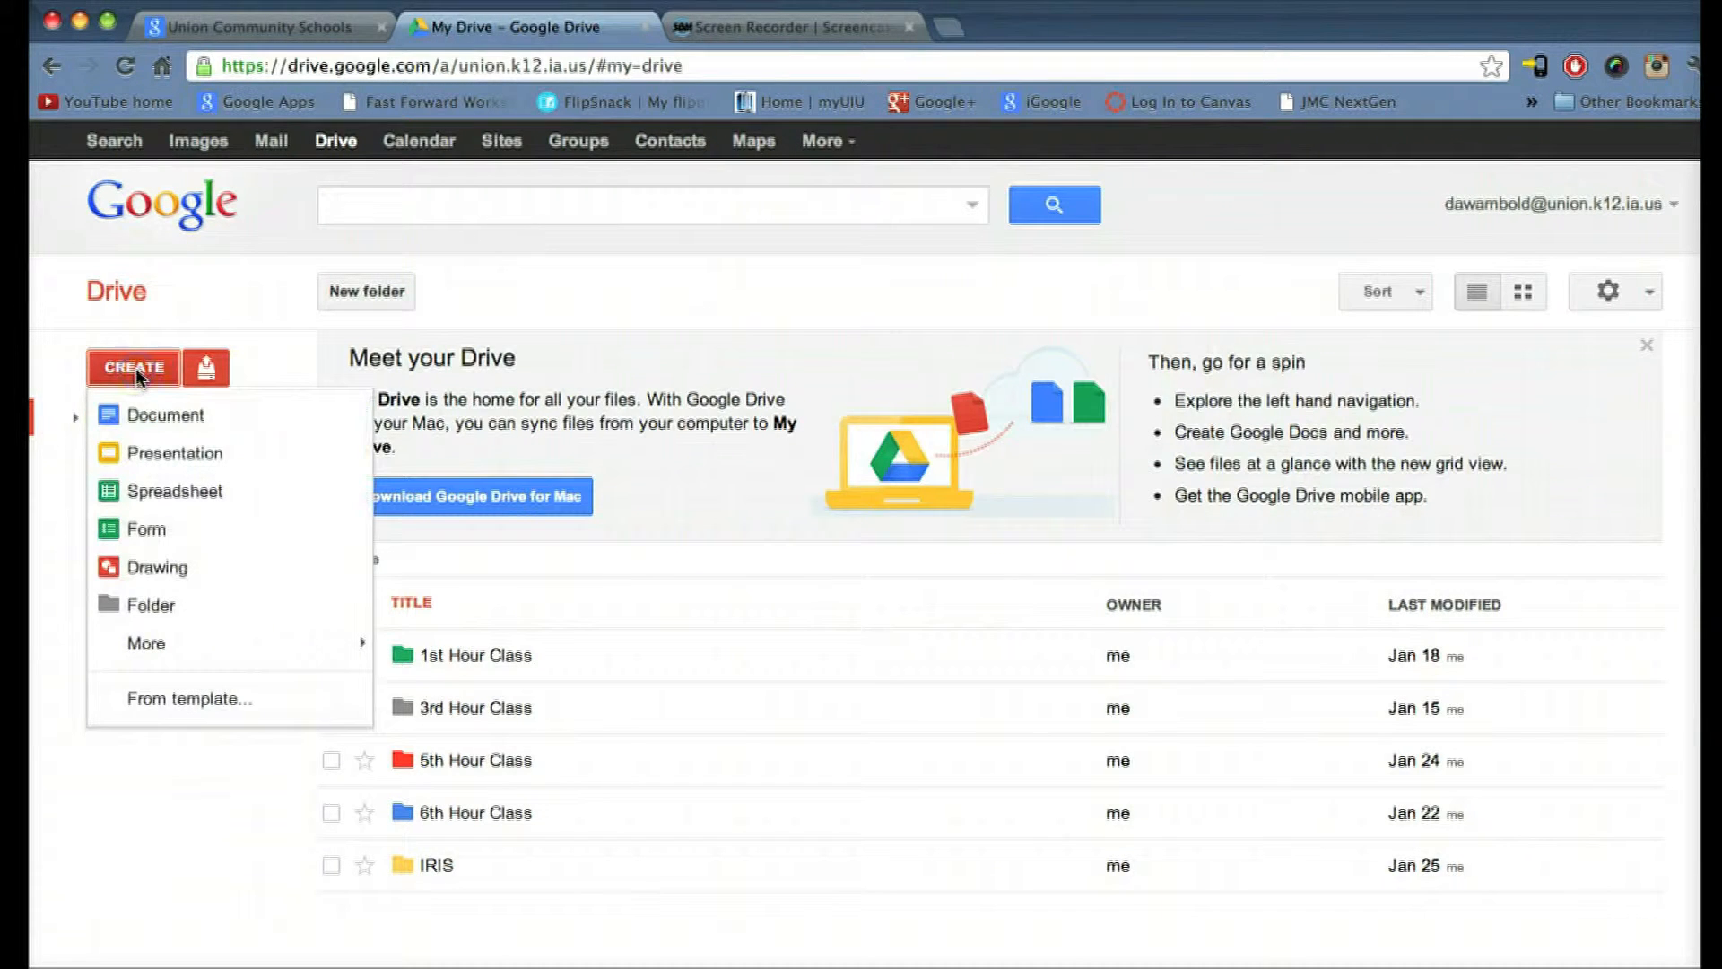
click(155, 420)
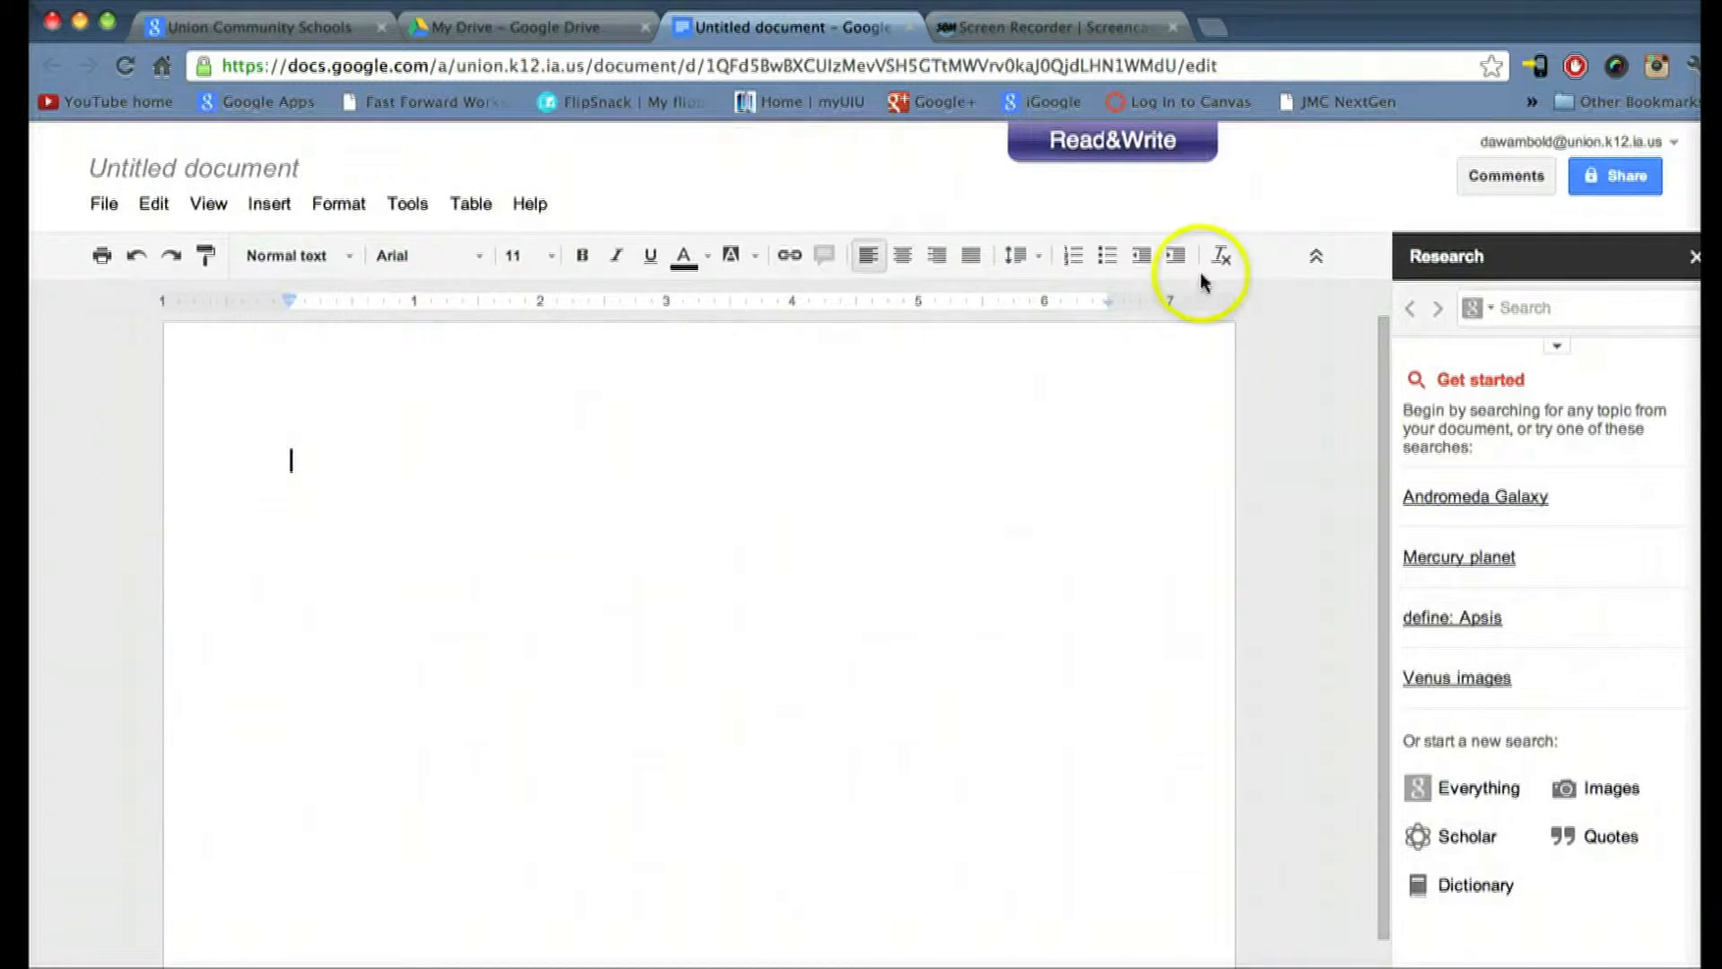
click(1695, 257)
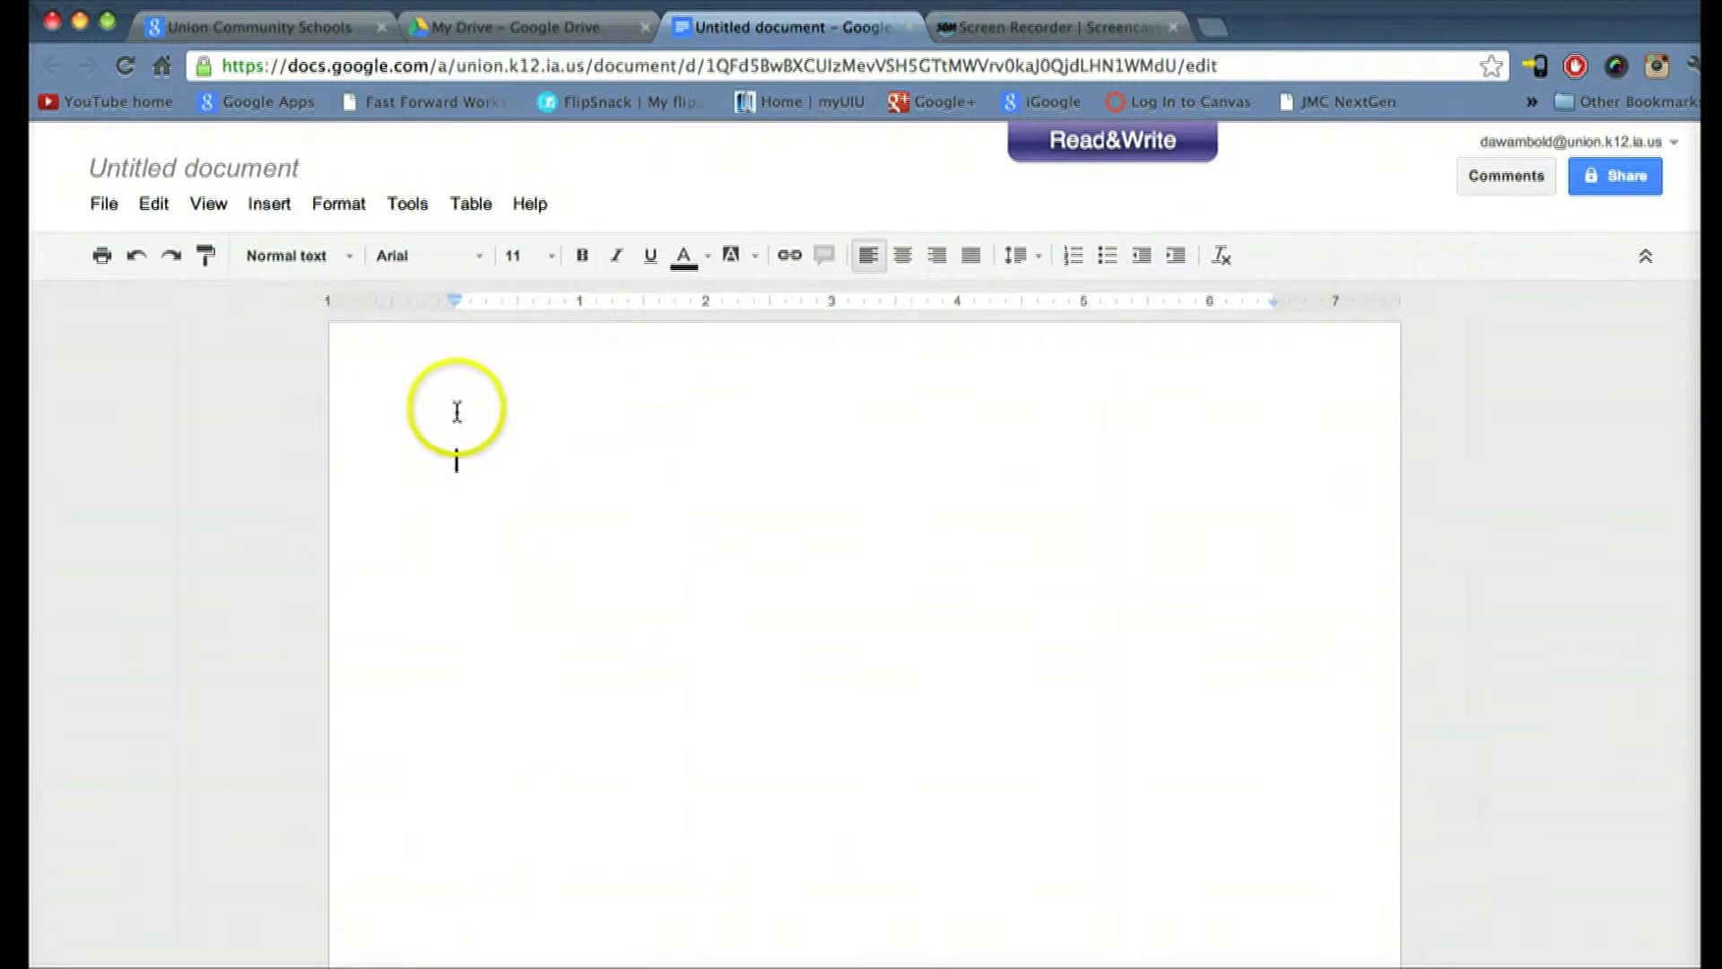
click(321, 208)
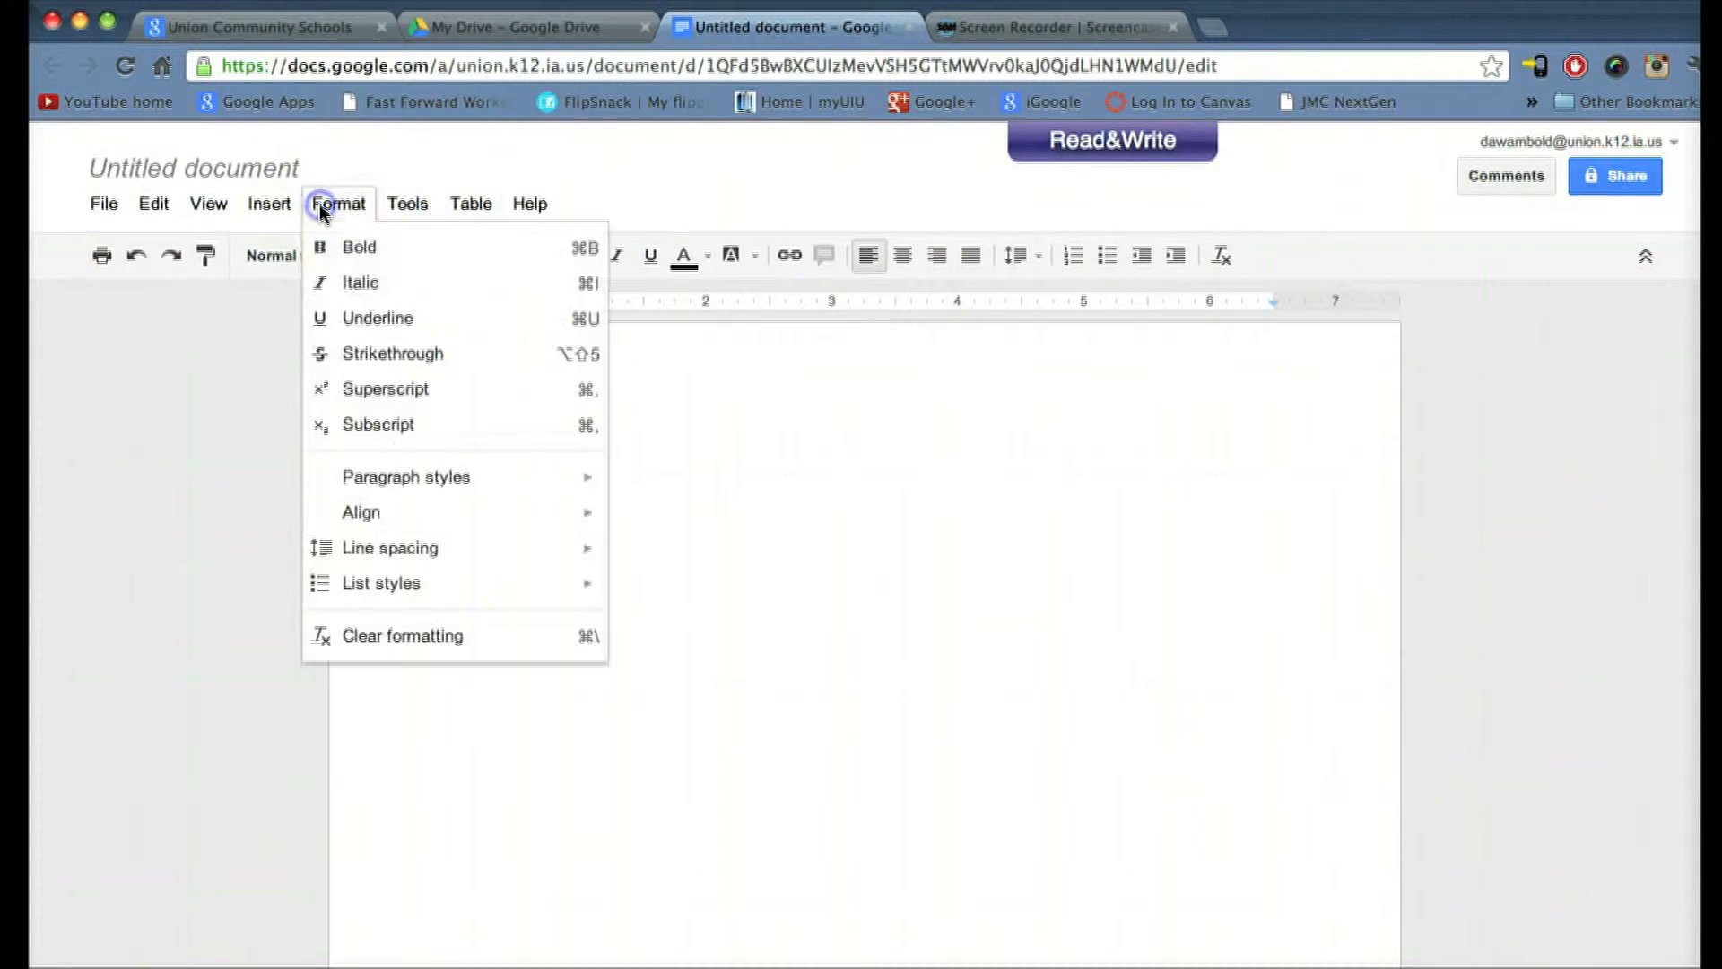
click(269, 206)
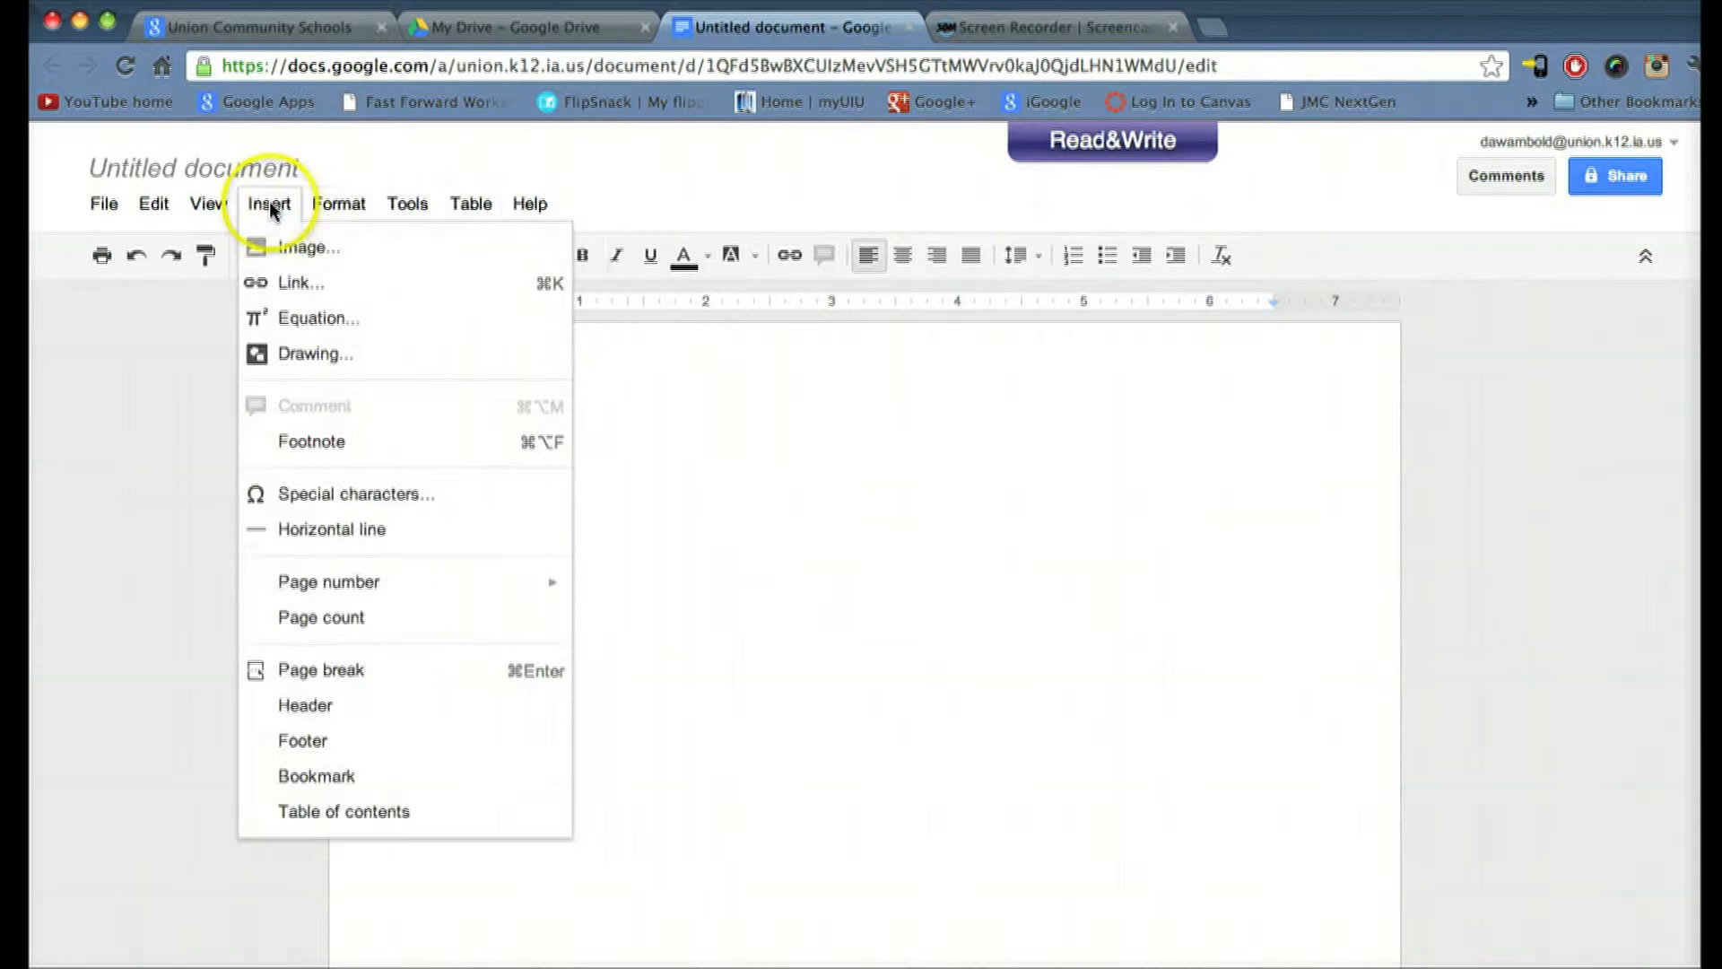
click(340, 207)
click(407, 208)
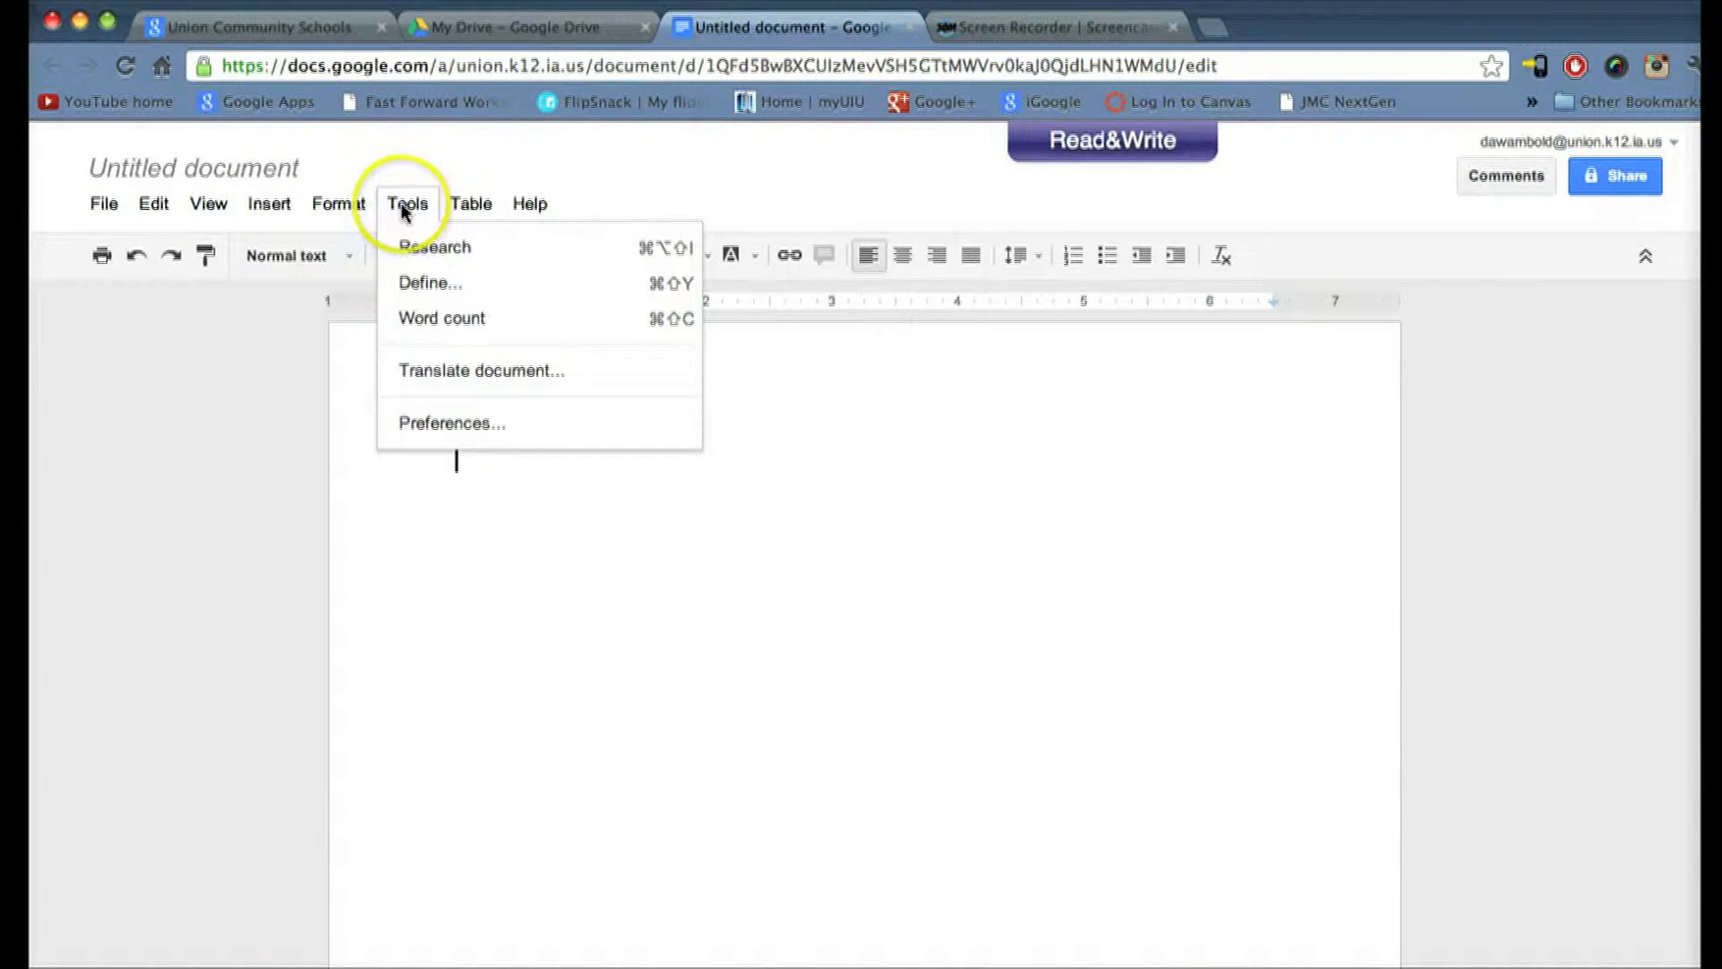
click(260, 209)
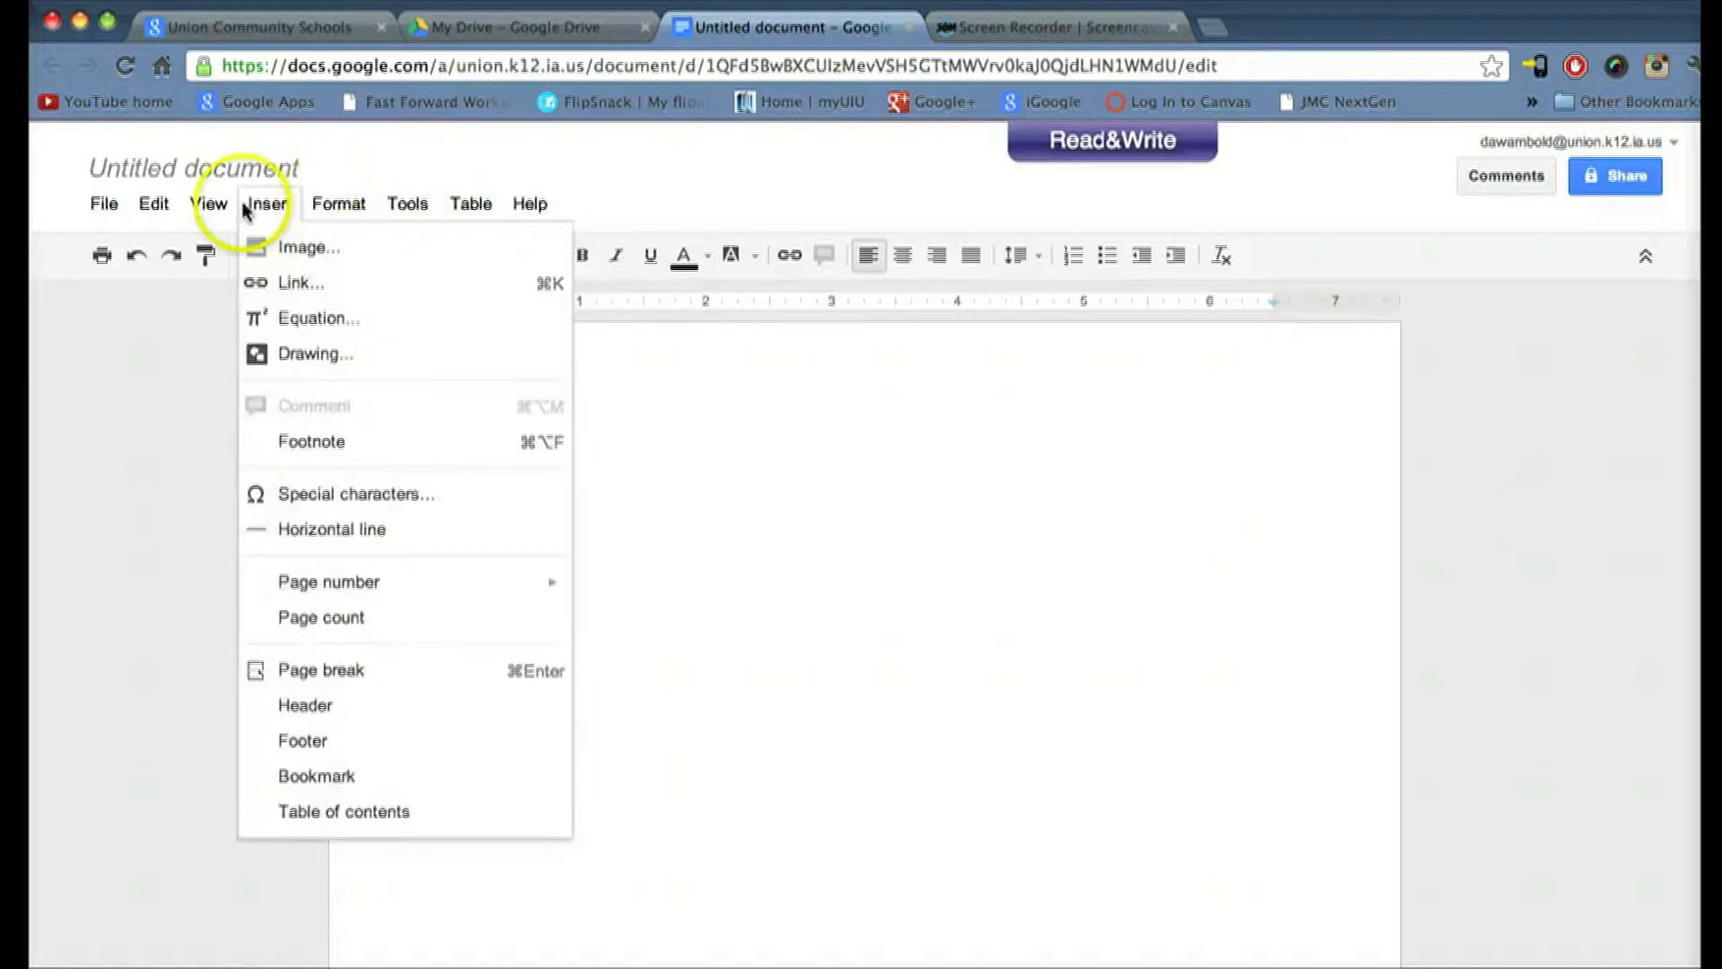
click(103, 204)
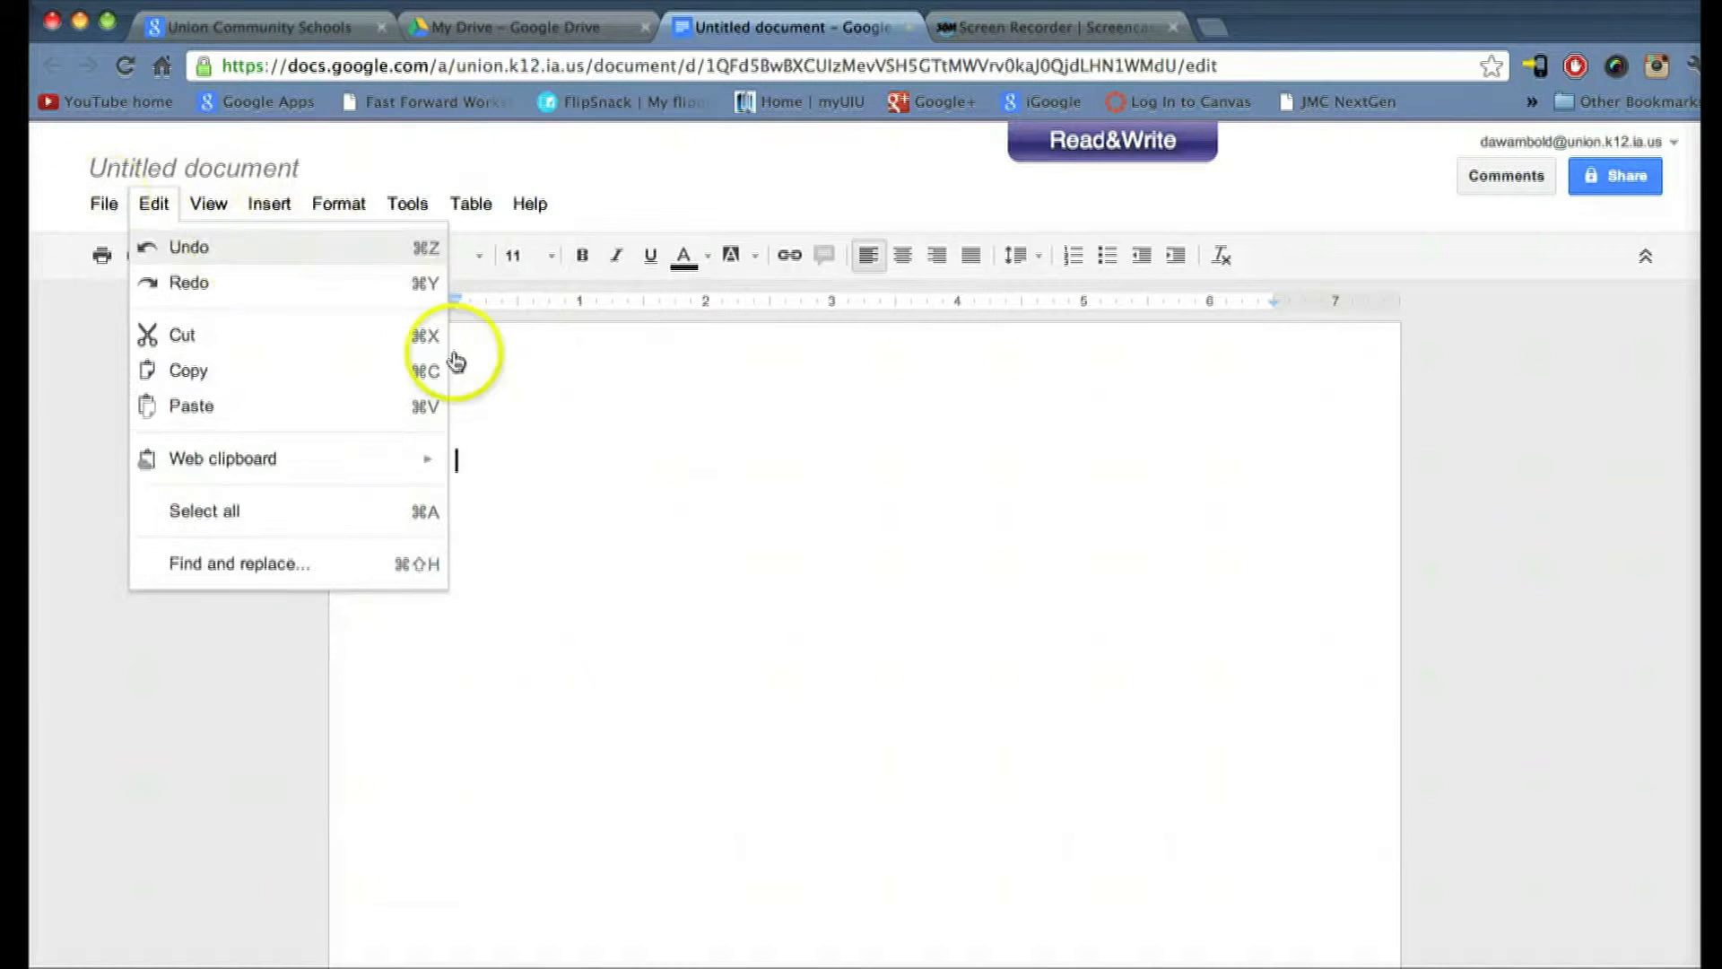
click(515, 437)
Step: Write "The quick brown fox jumped over the lazy dogs." in the document body
click(727, 520)
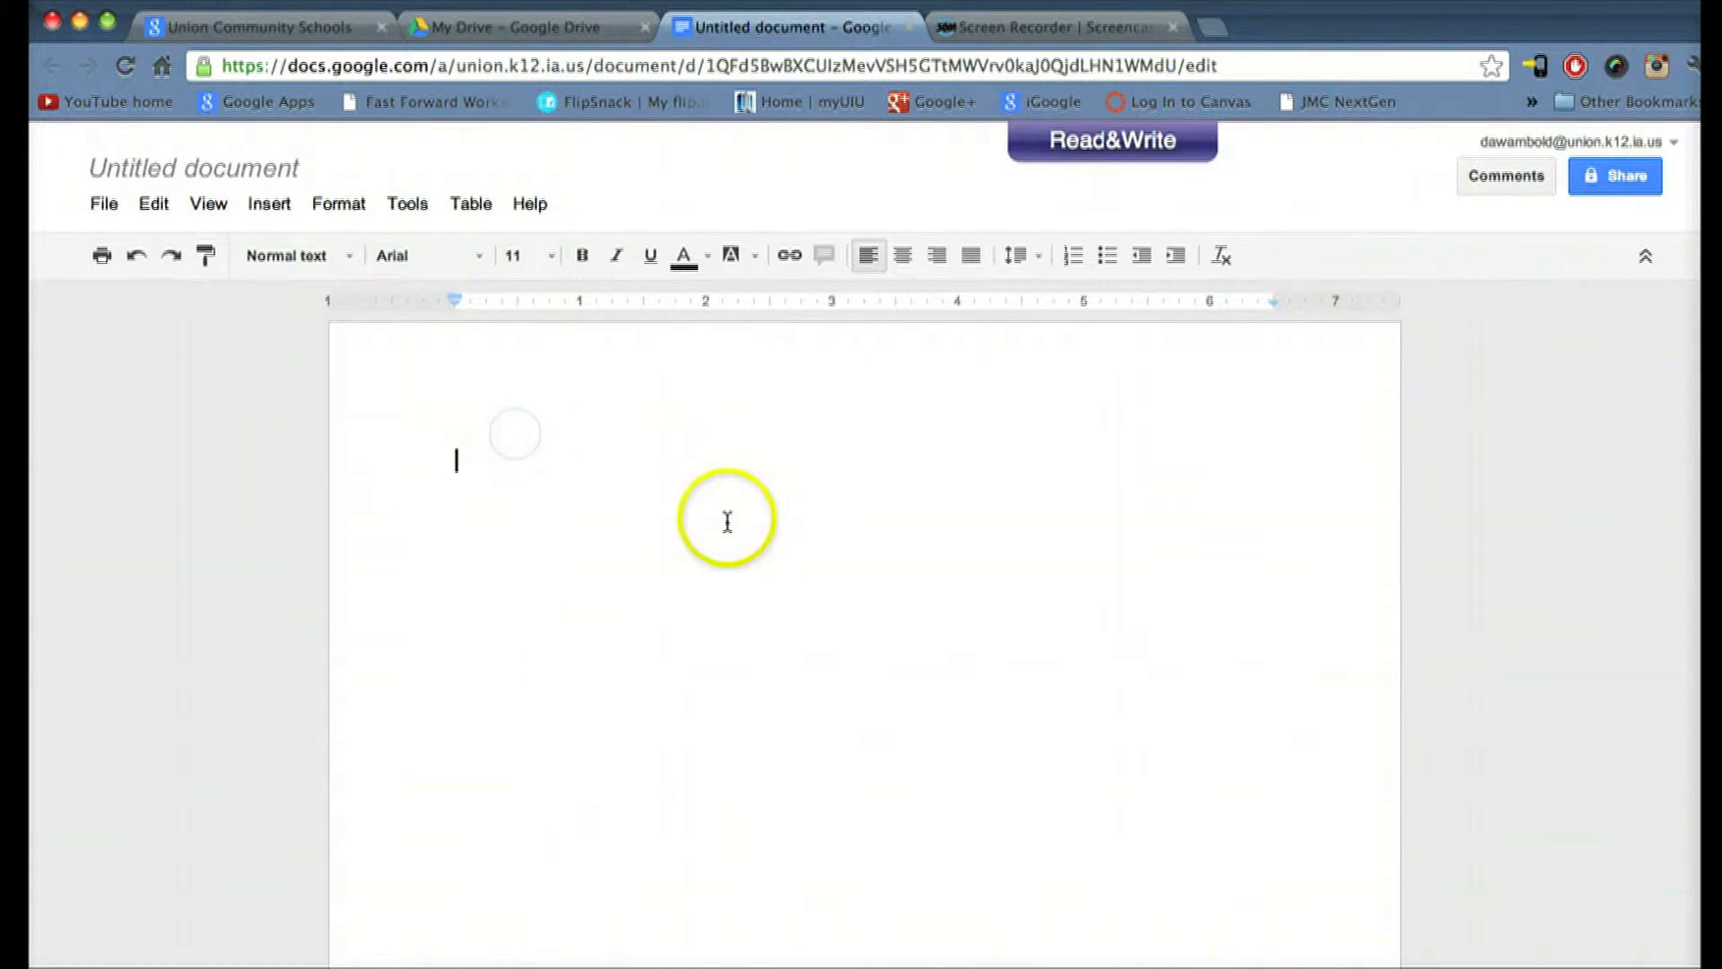
text(The)
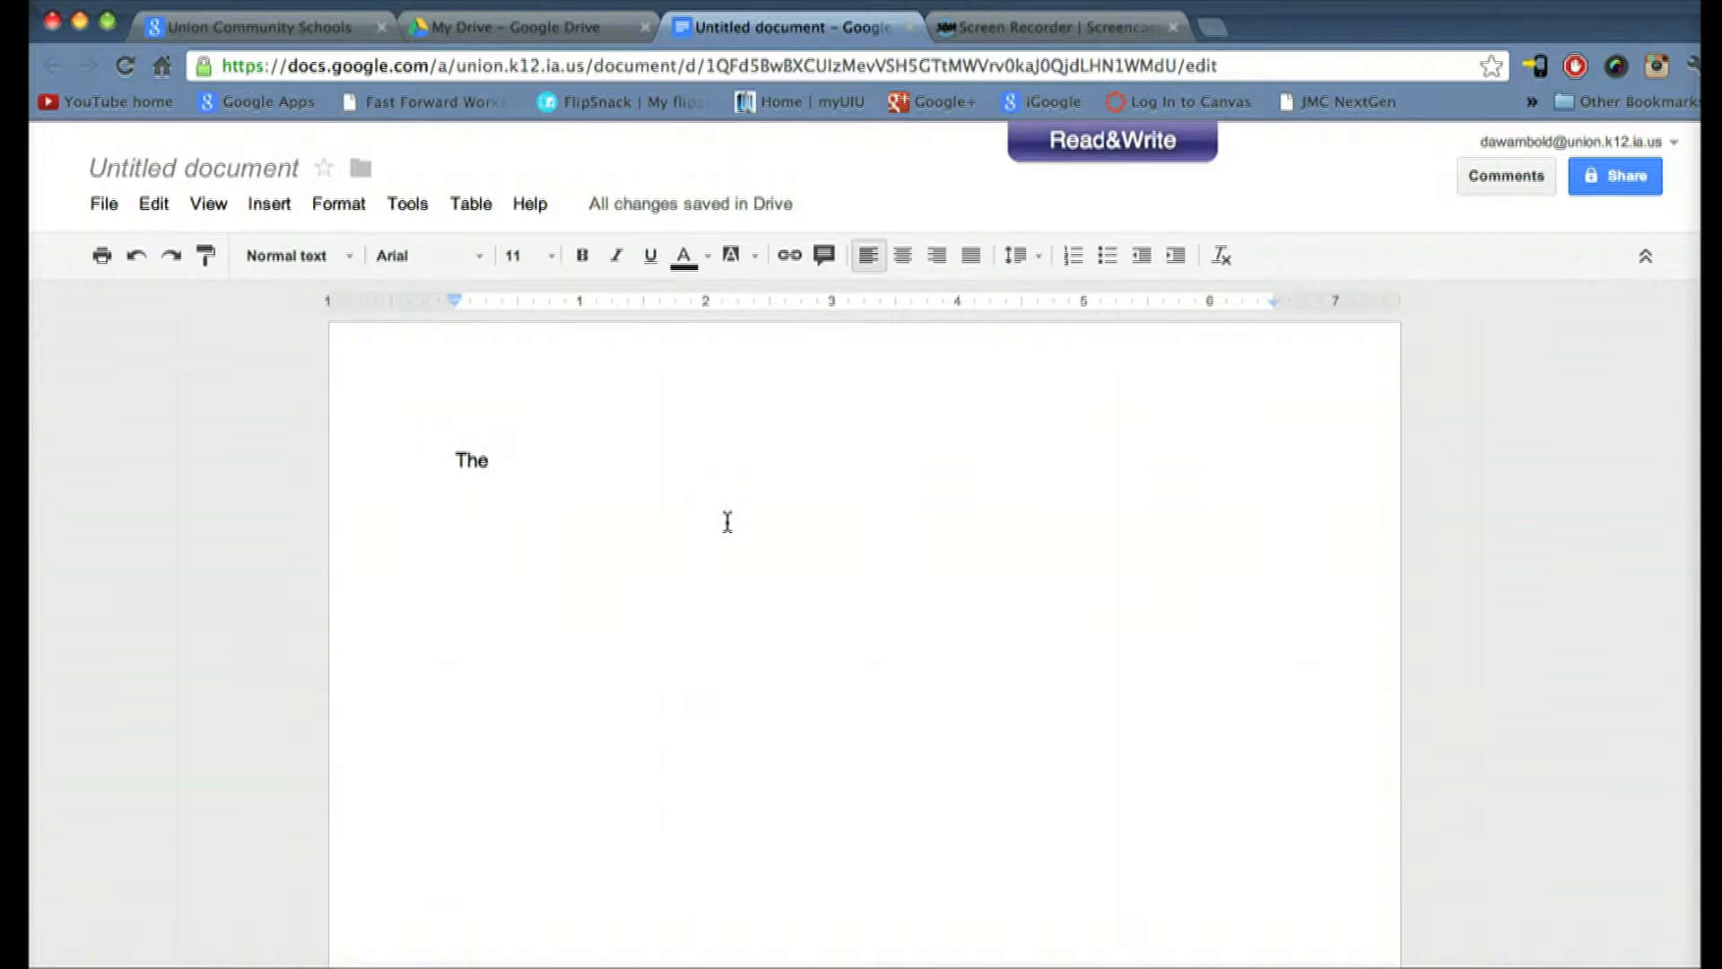
text(qu)
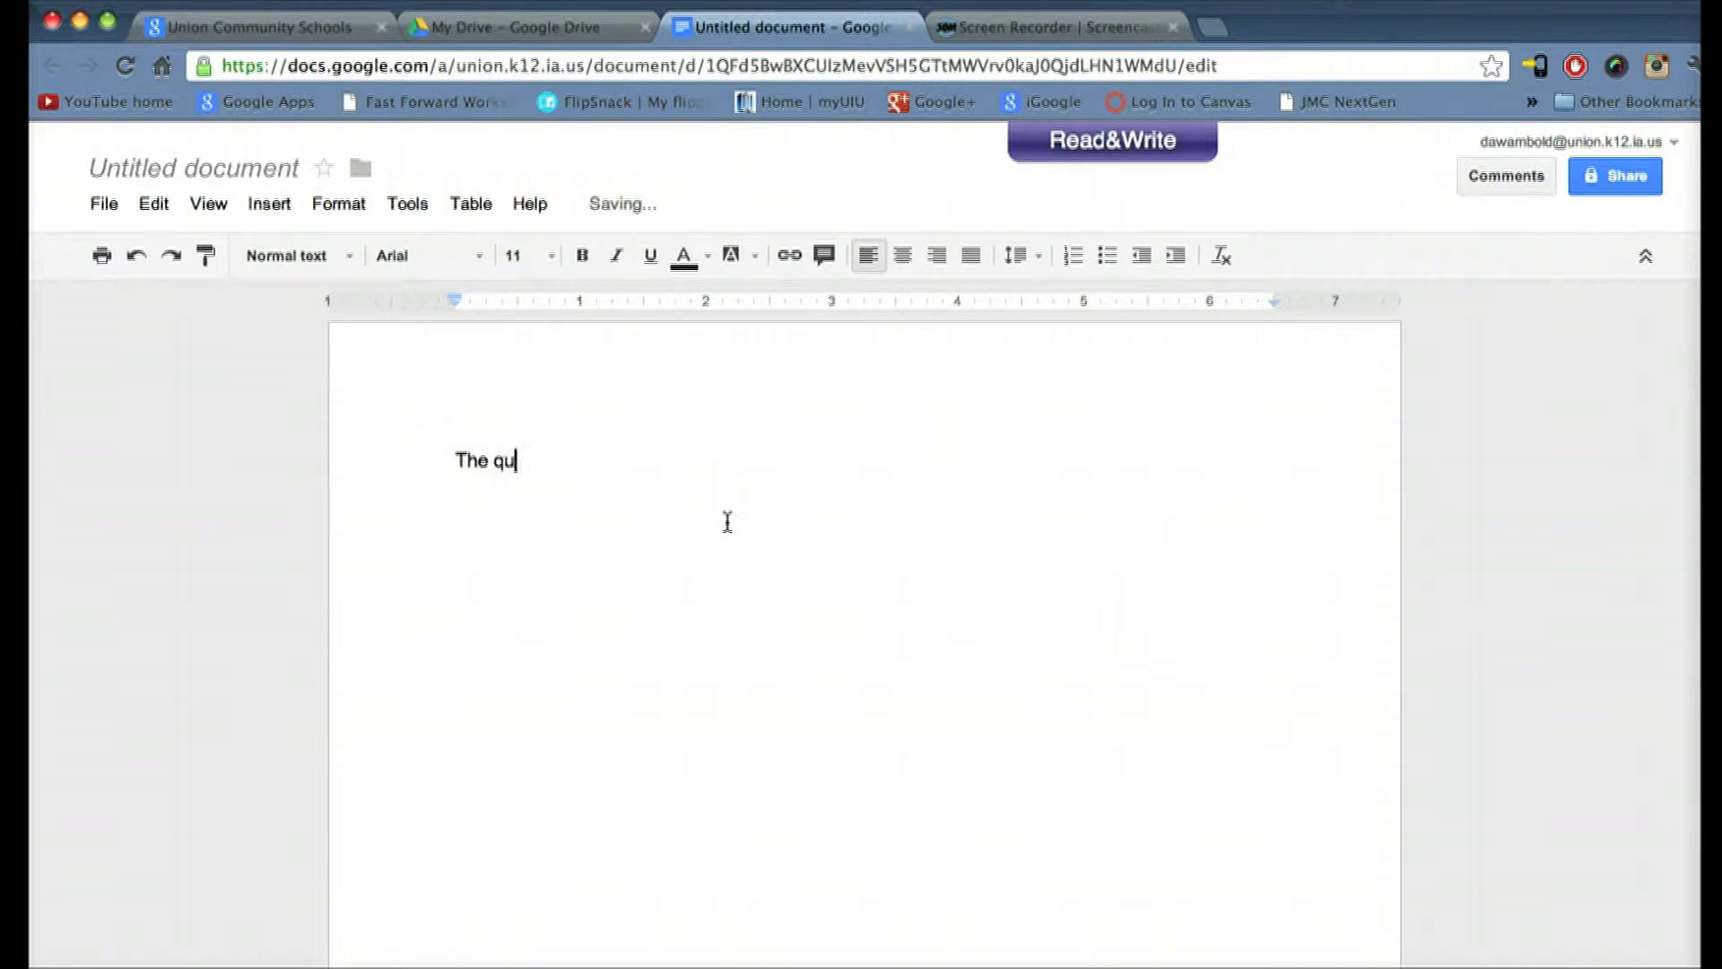
text(ick brown fox j)
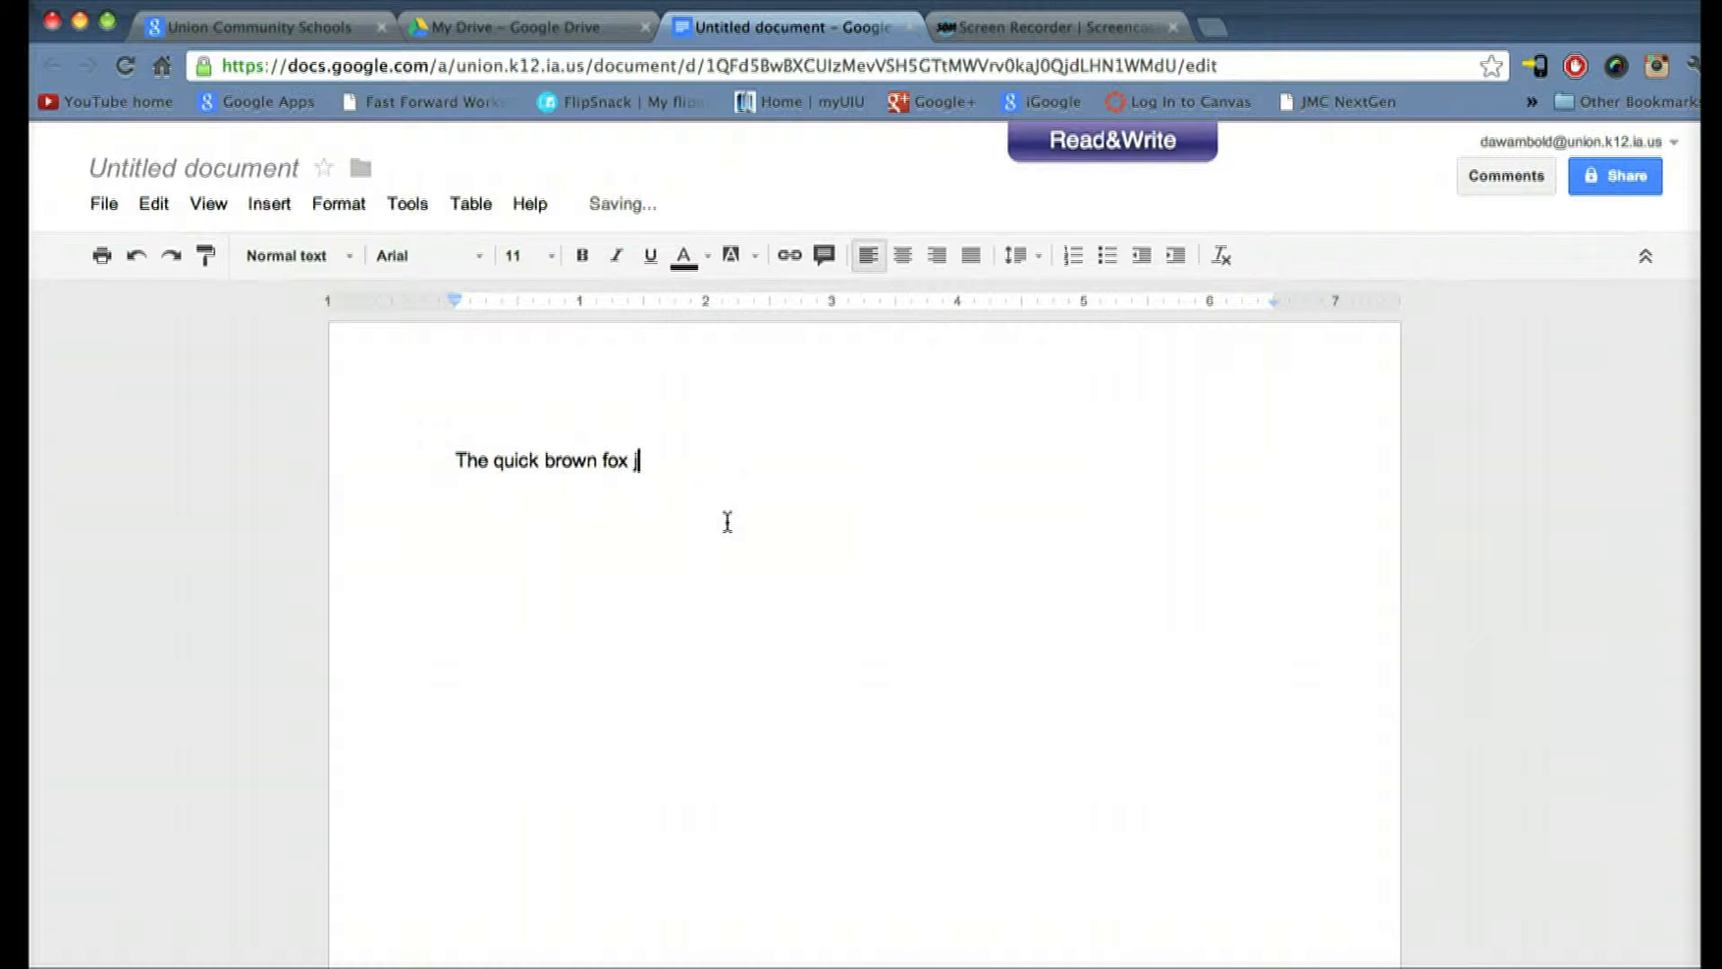
text(mmped over the lazy )
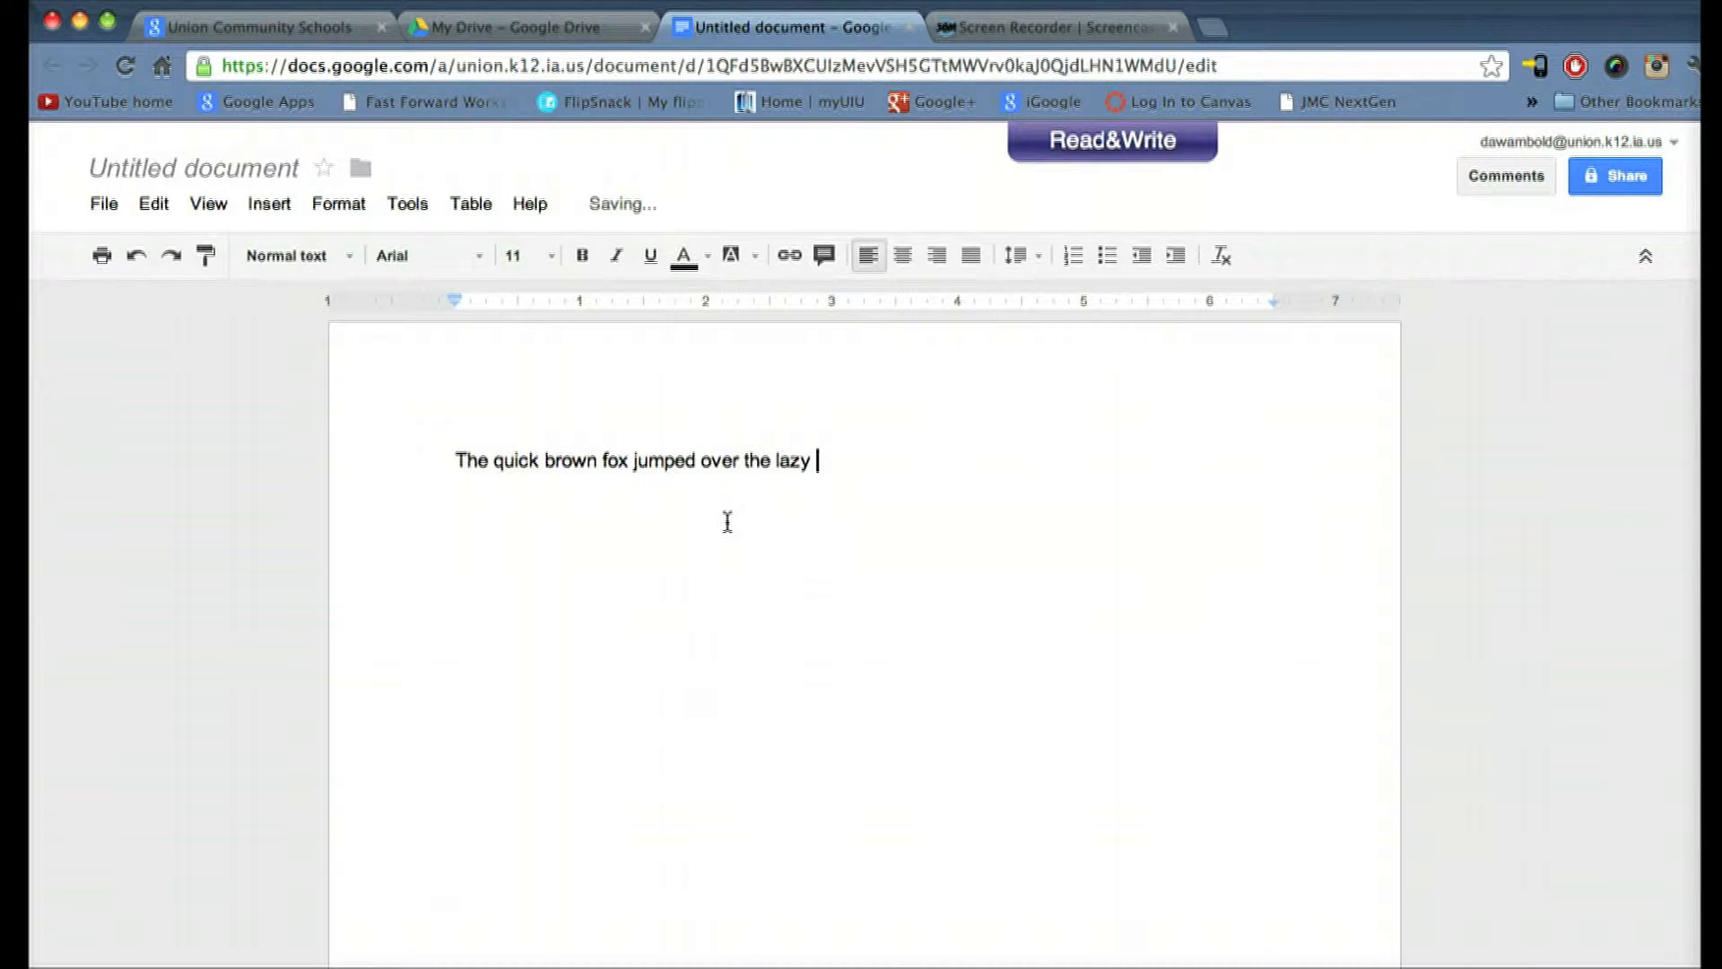
text(dogs.)
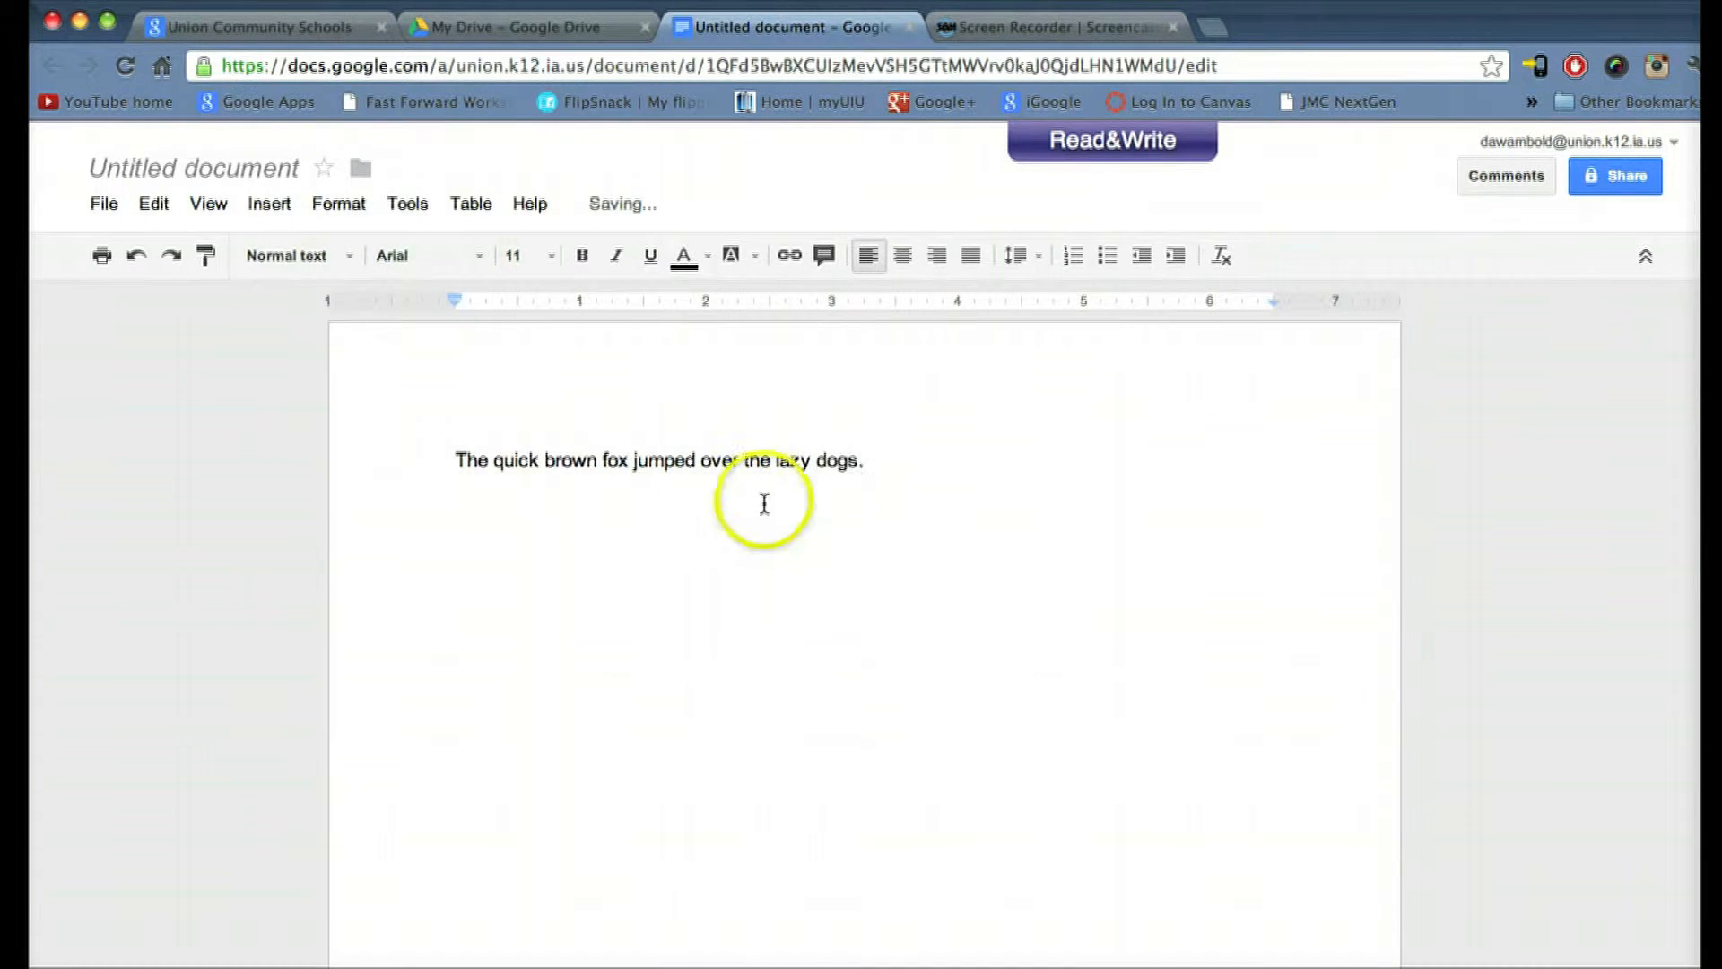
Step: Set the whole sentence in the Arial font and make it bold
drag(900, 459, 445, 449)
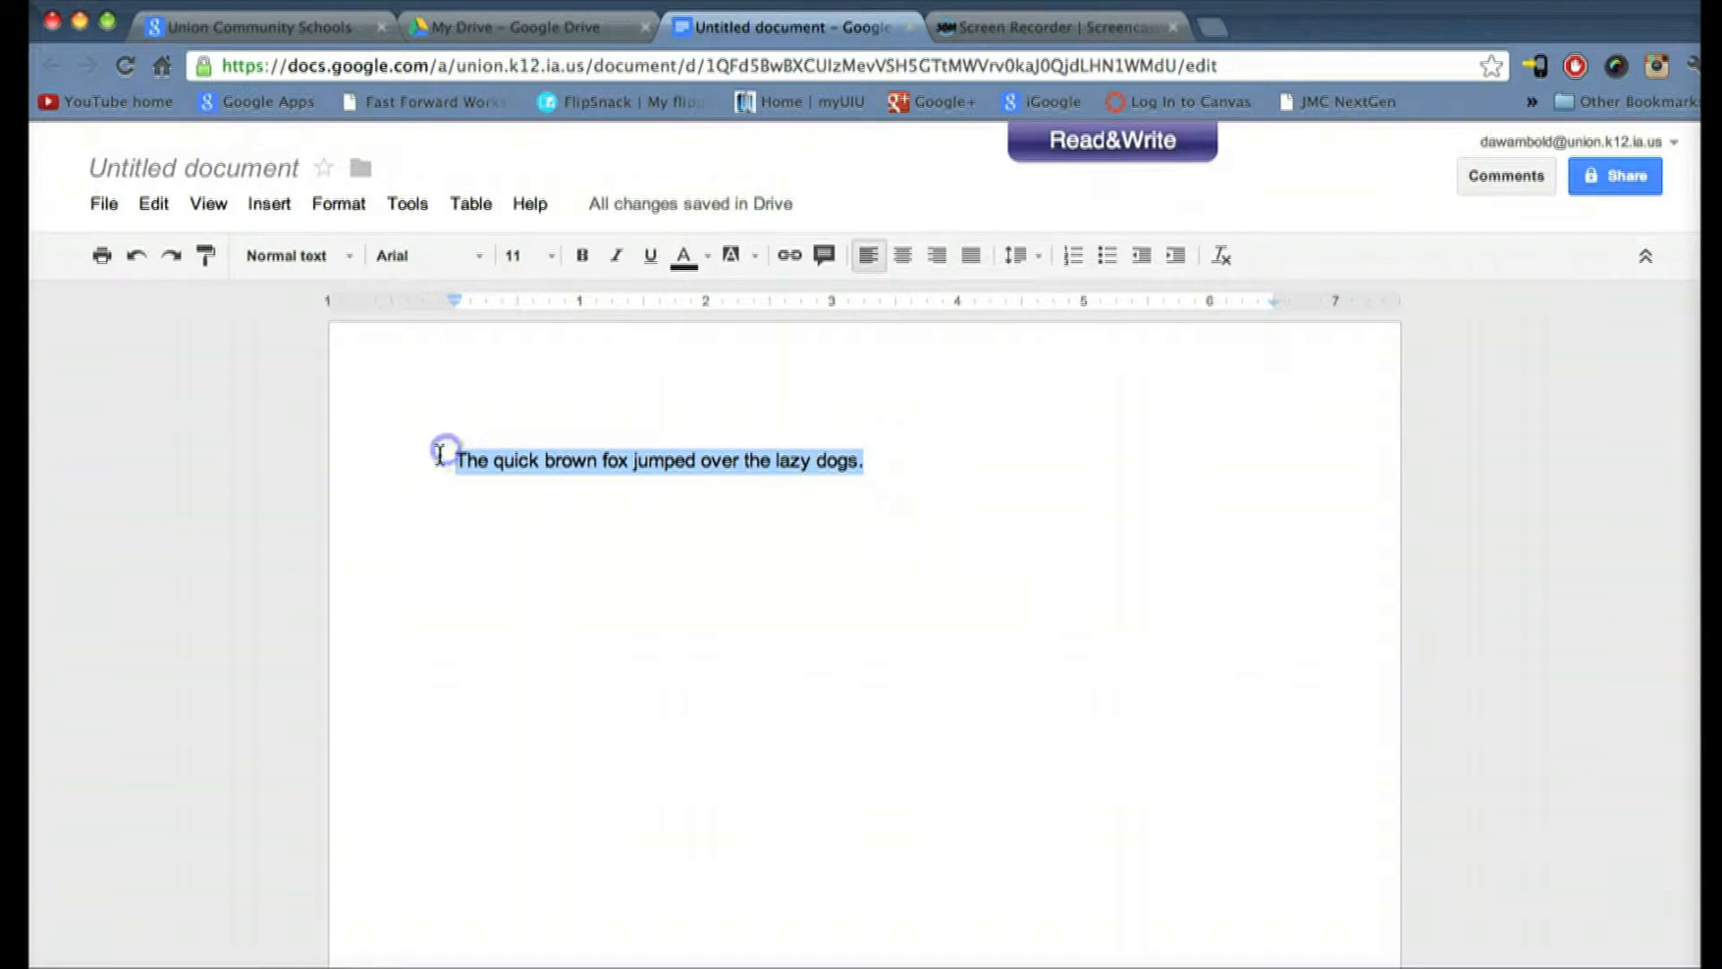
click(482, 258)
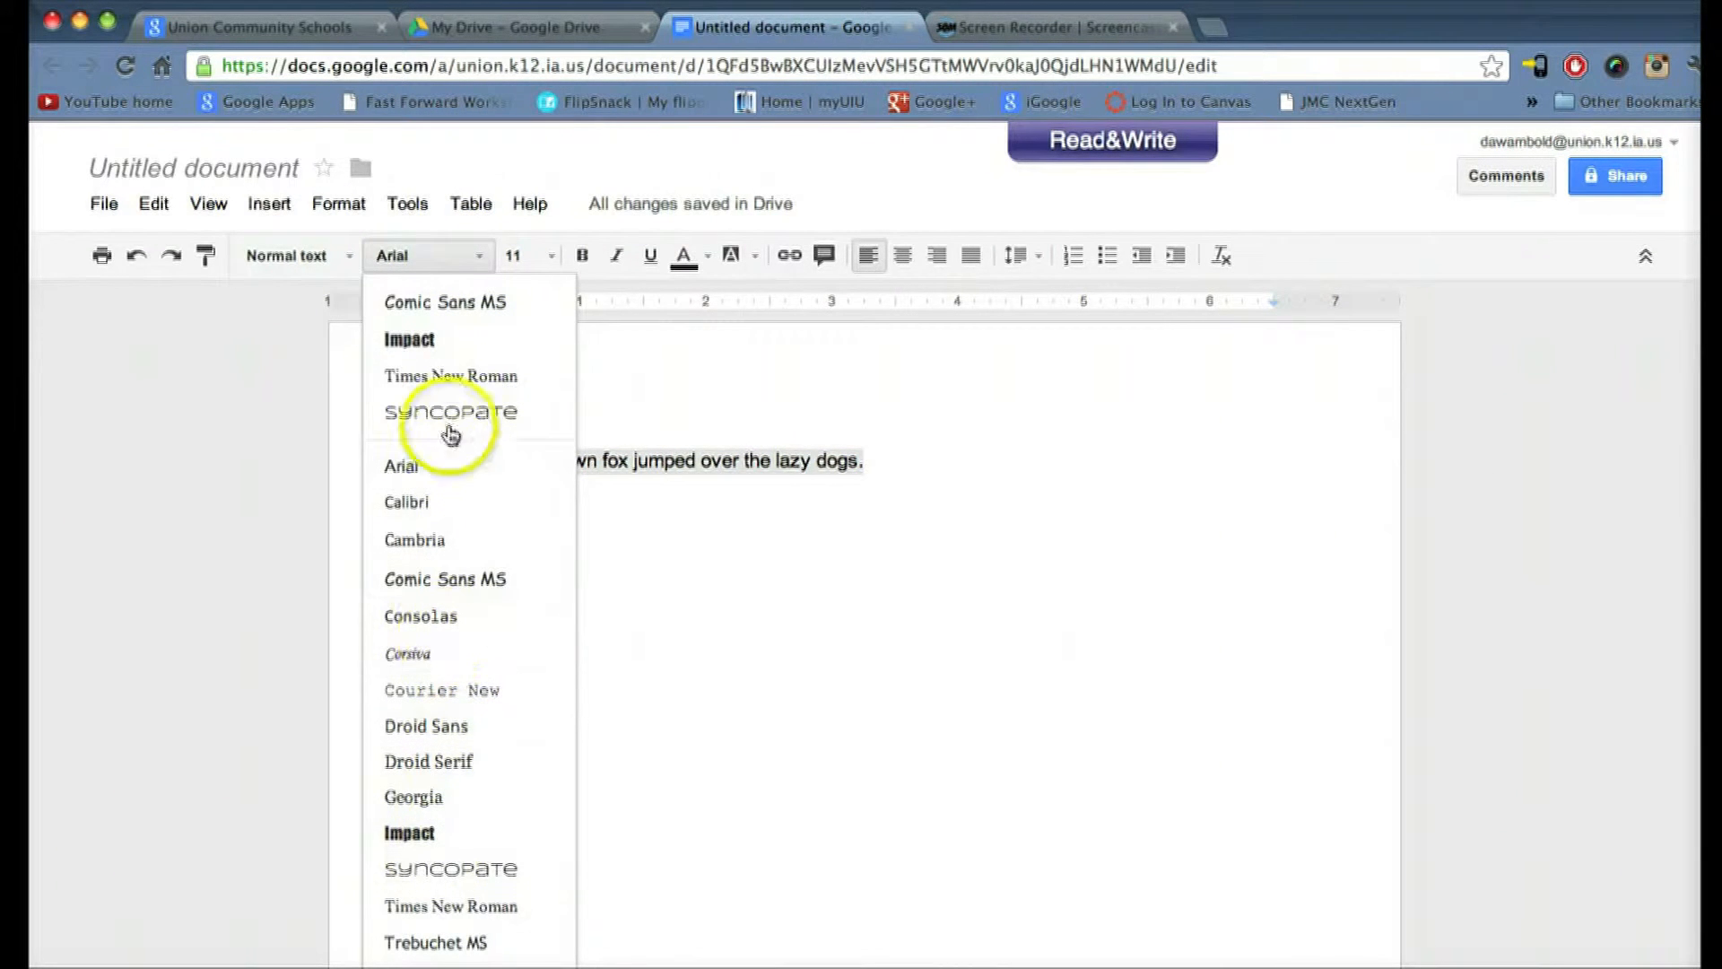
click(448, 468)
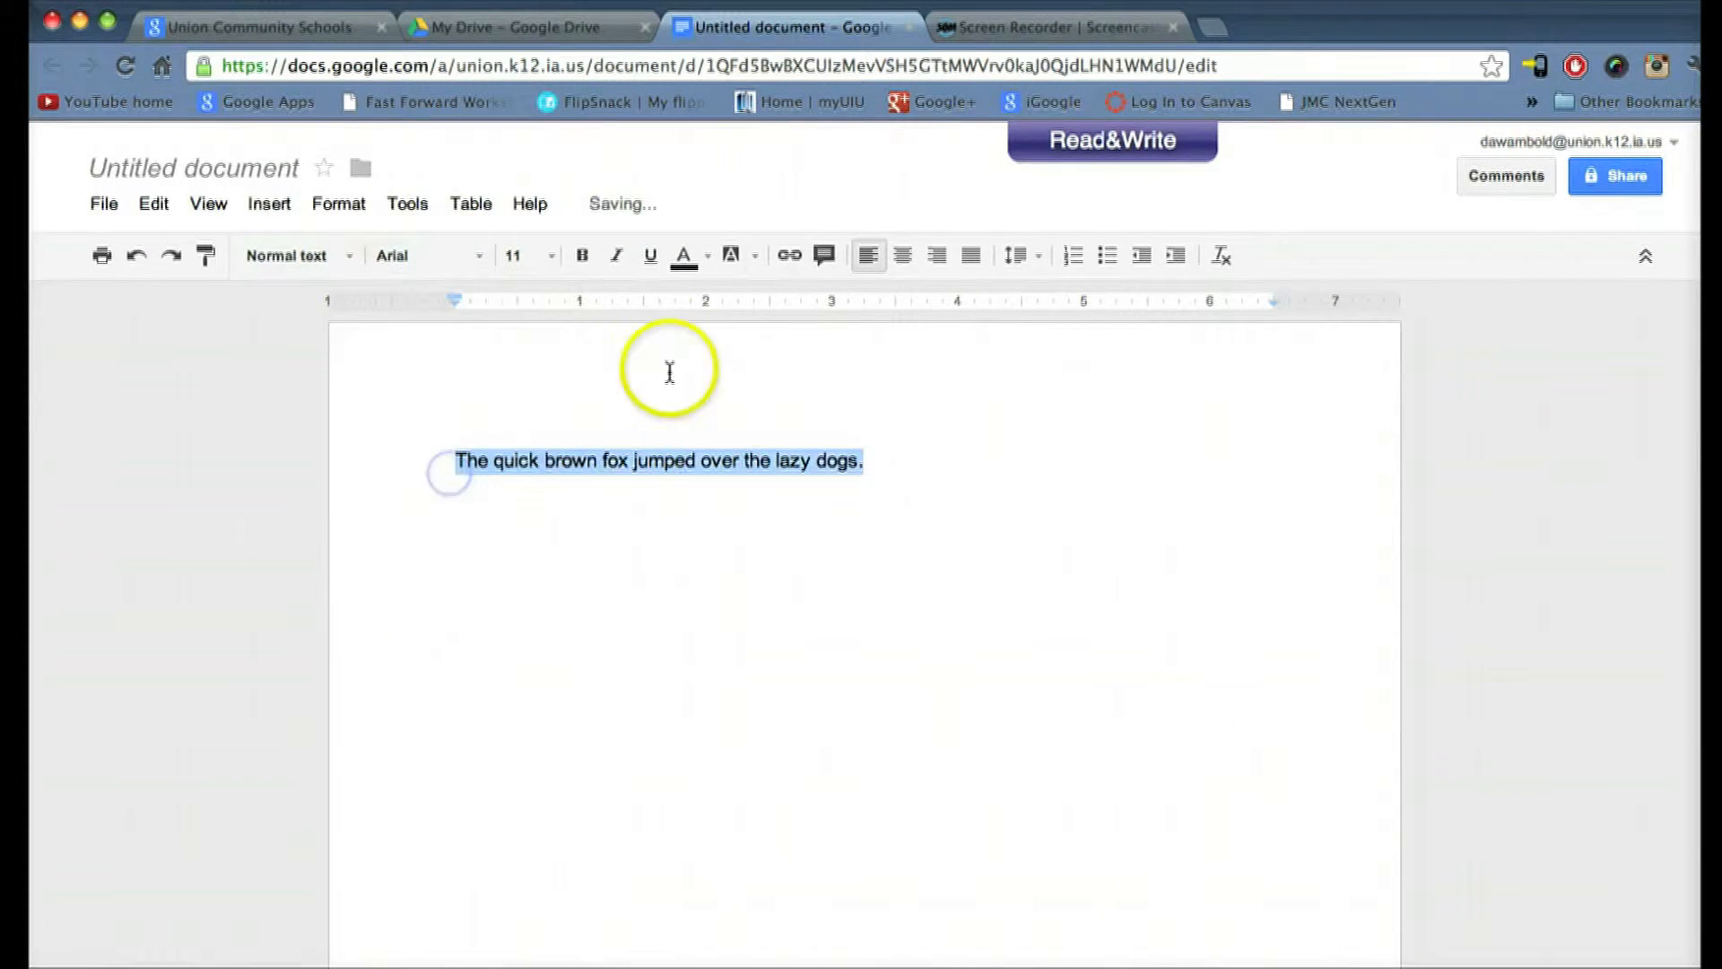
click(583, 259)
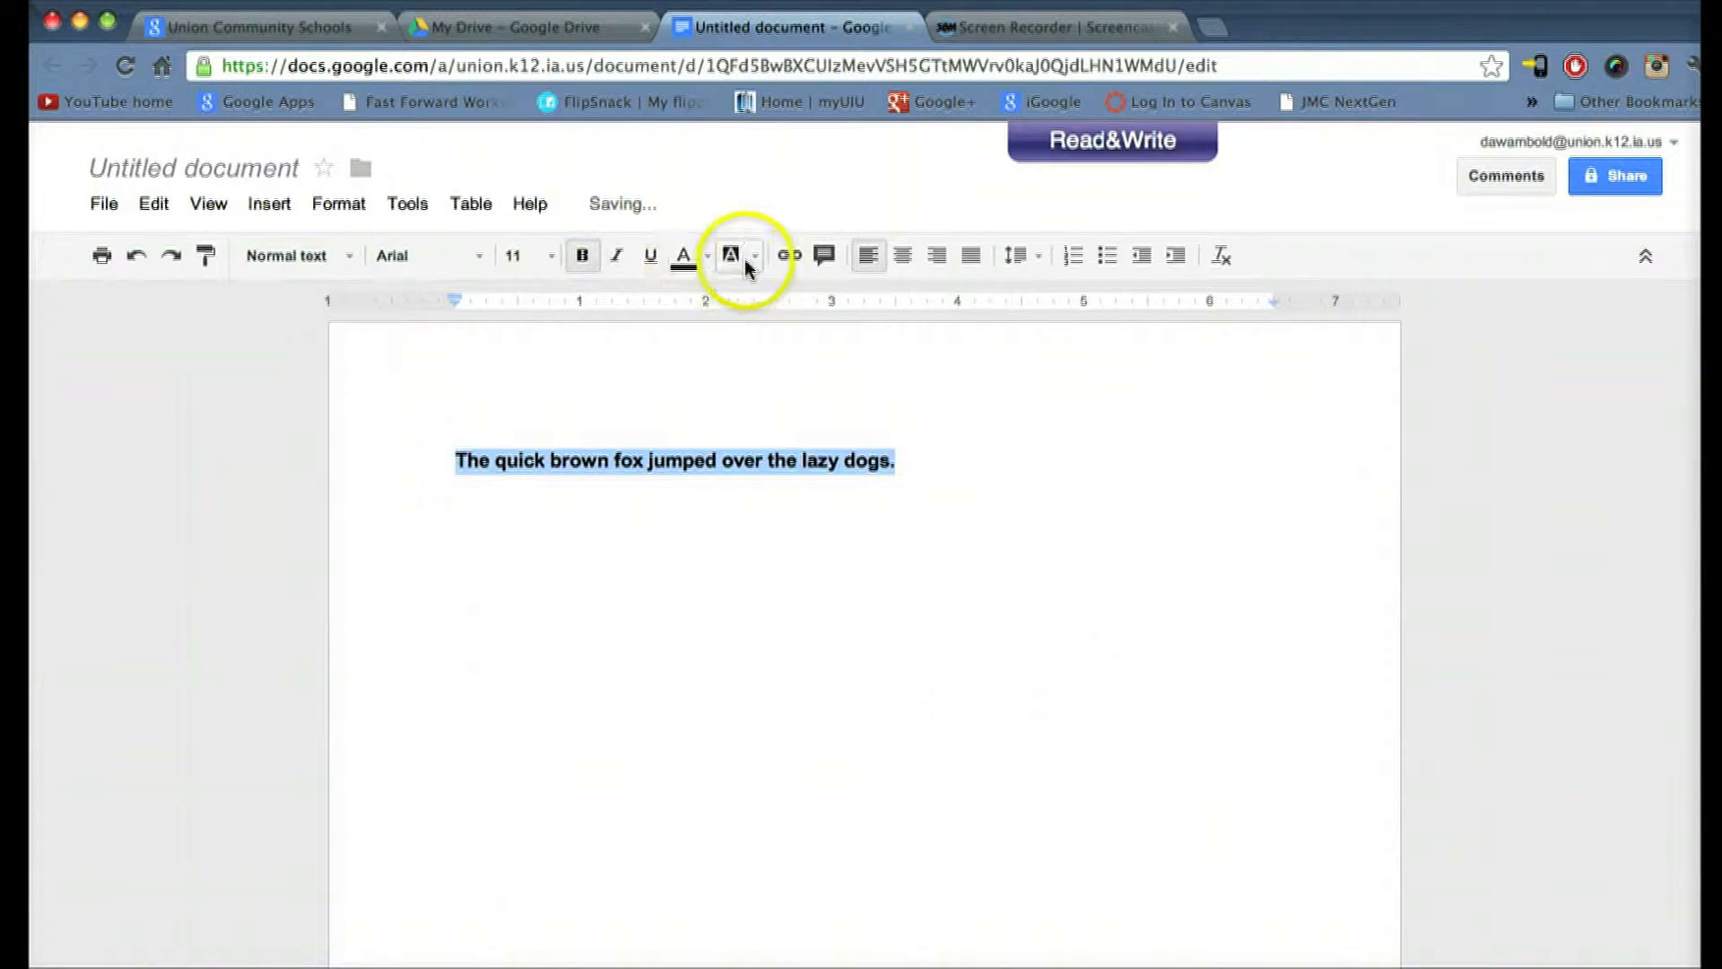
Step: Apply a red text background to the sentence and change it back to white
click(756, 259)
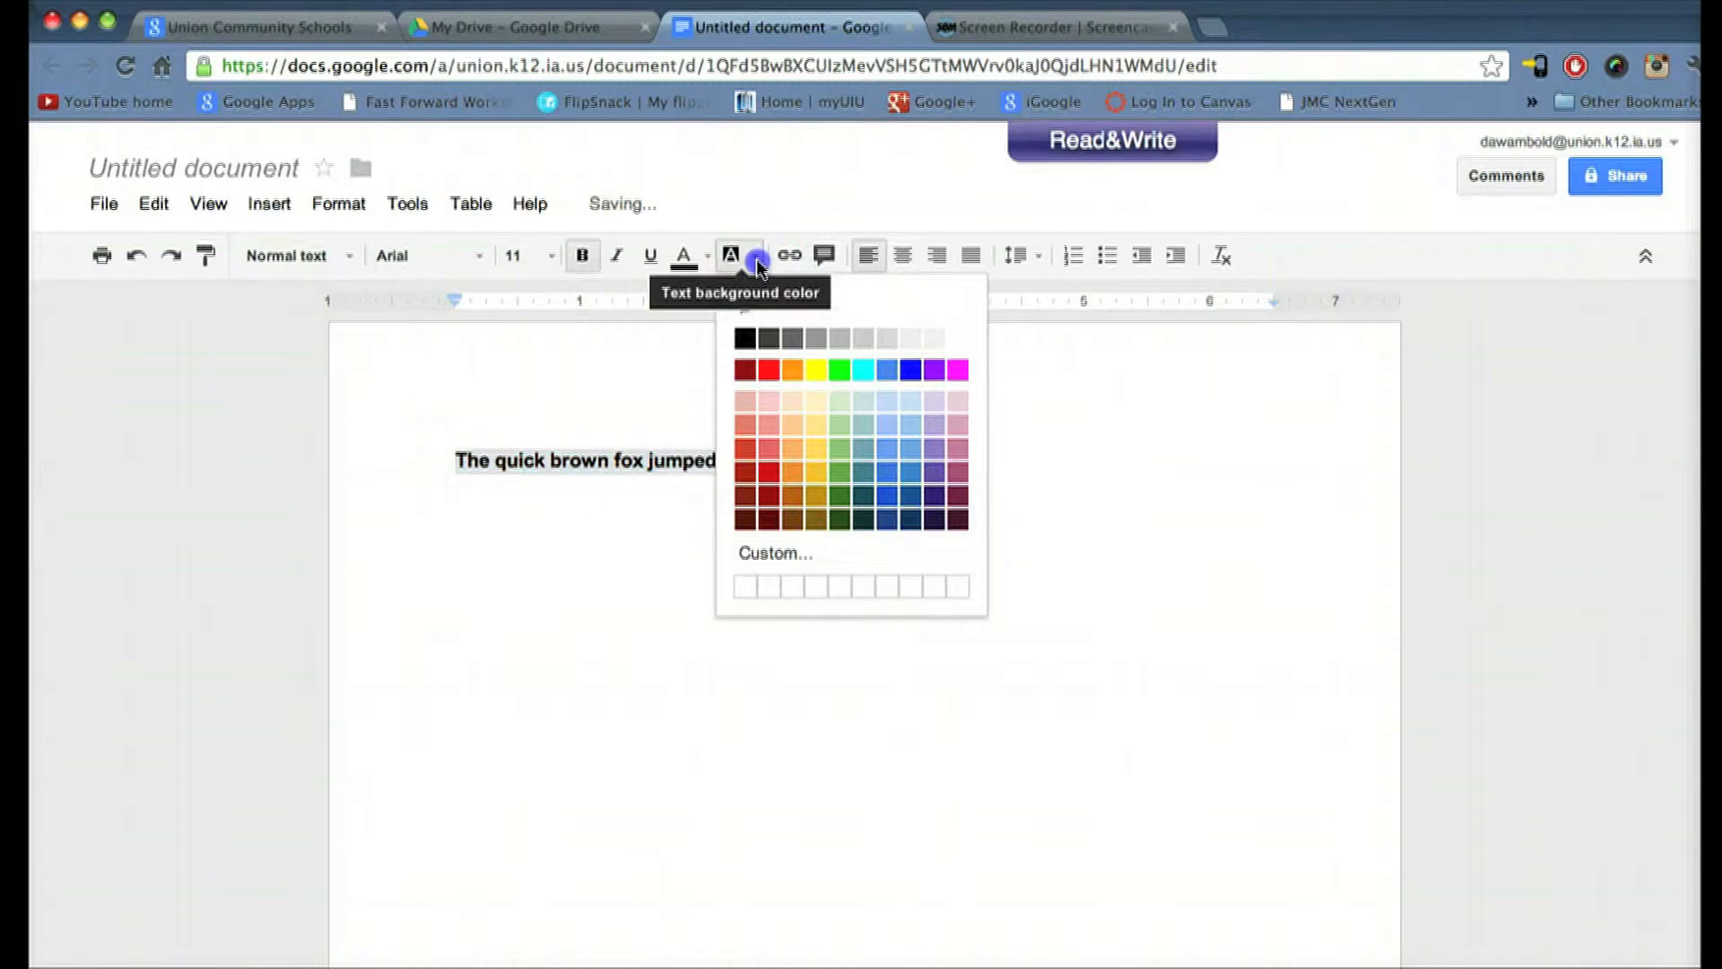
click(771, 372)
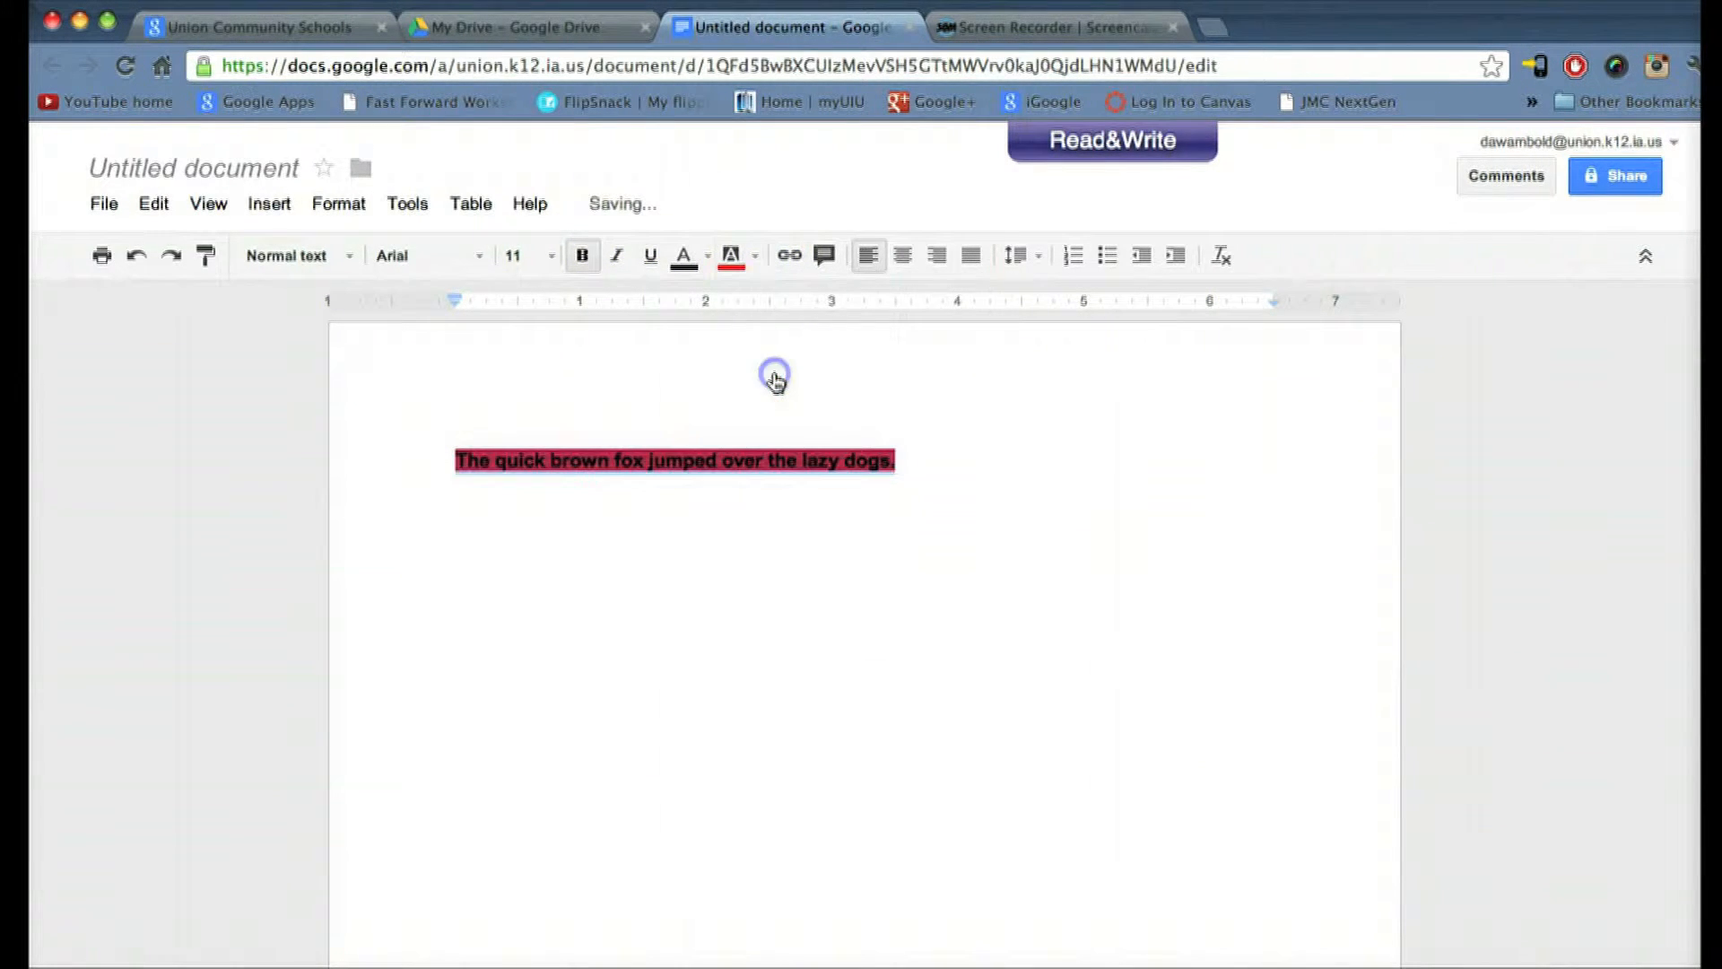
click(752, 259)
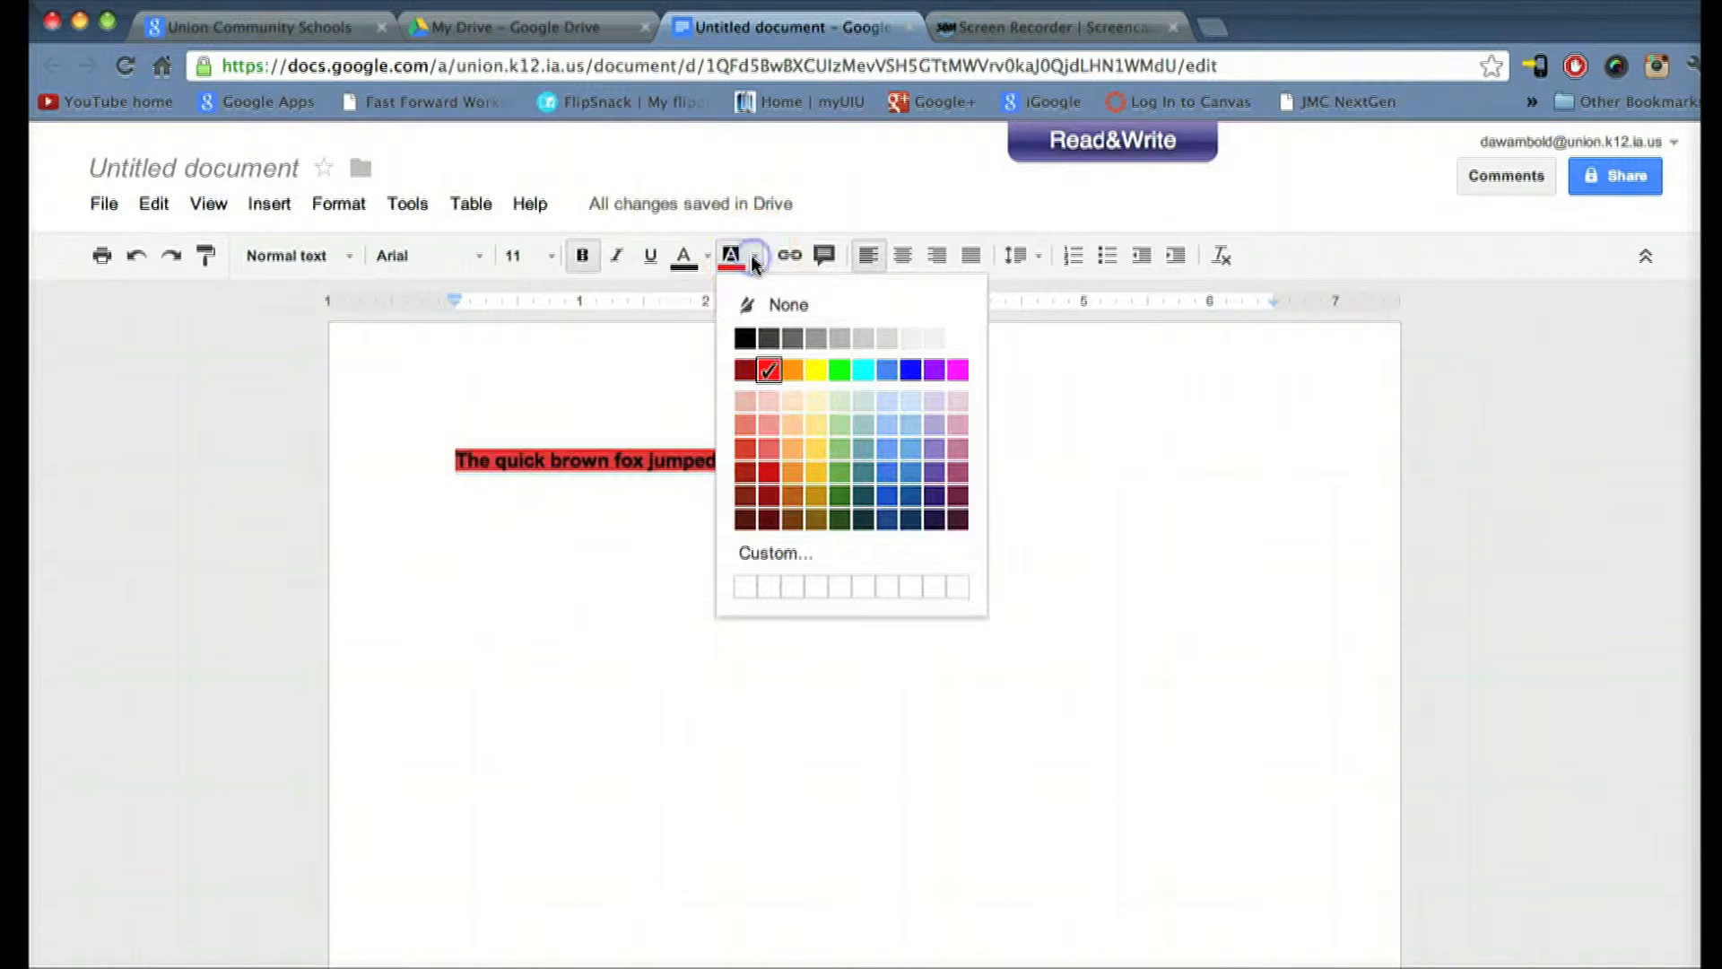
click(958, 343)
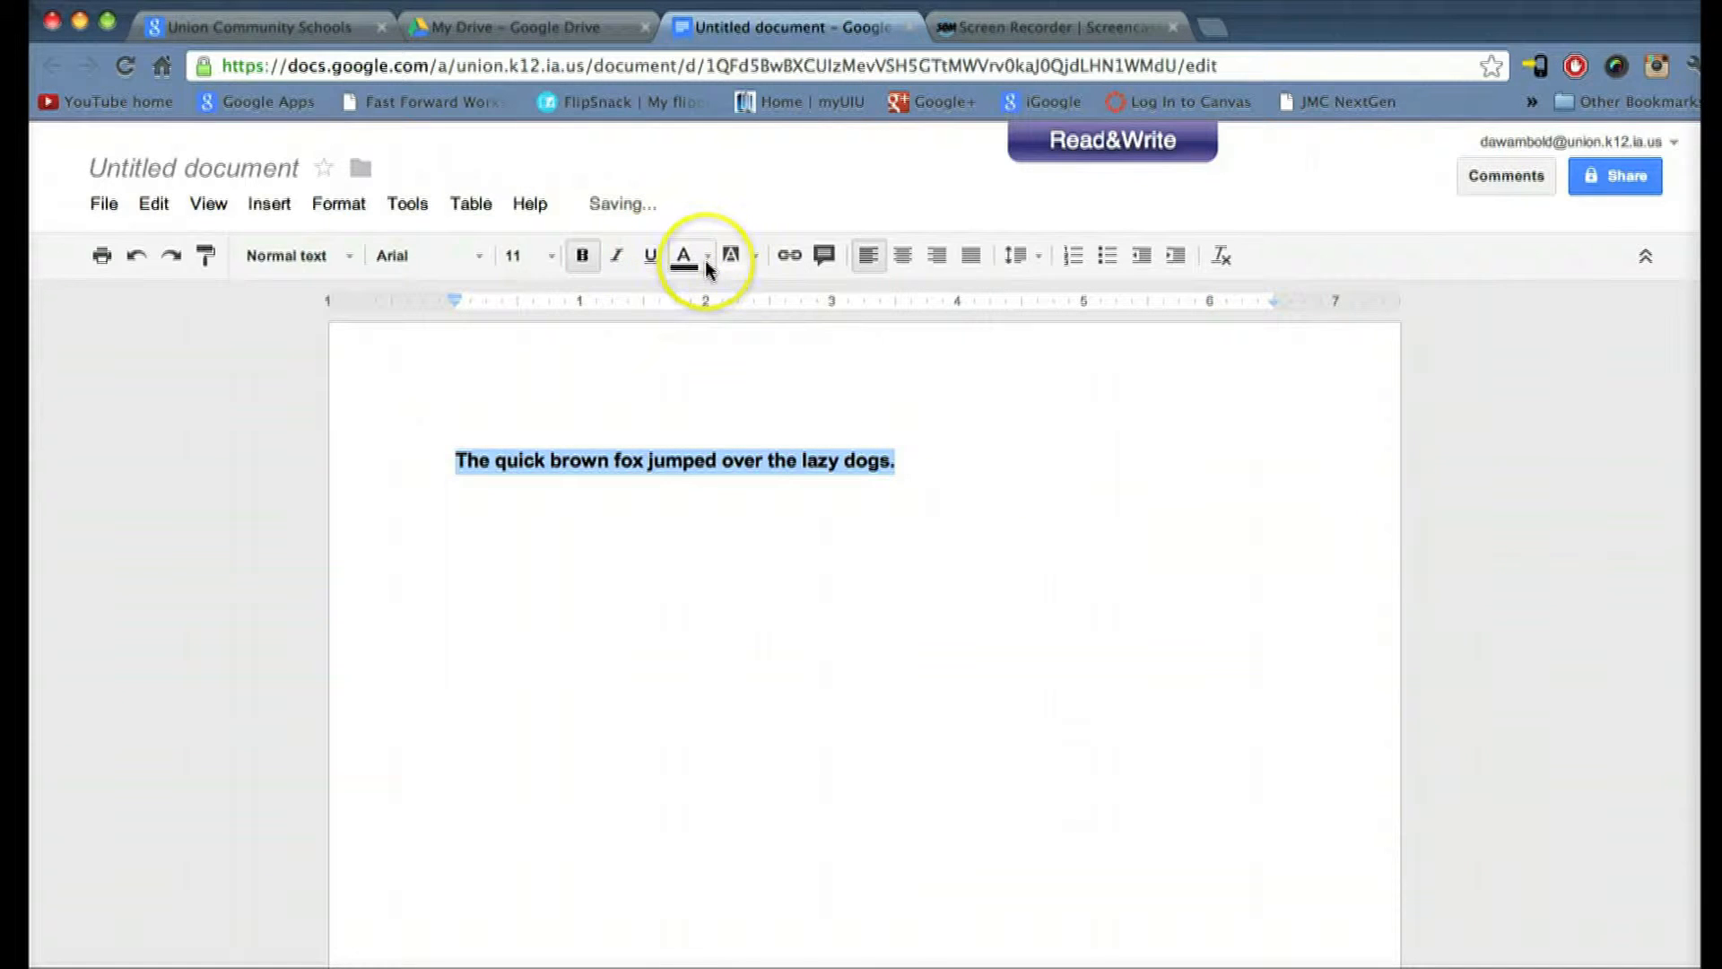
Step: Set the font size of the whole sentence to 30
click(750, 400)
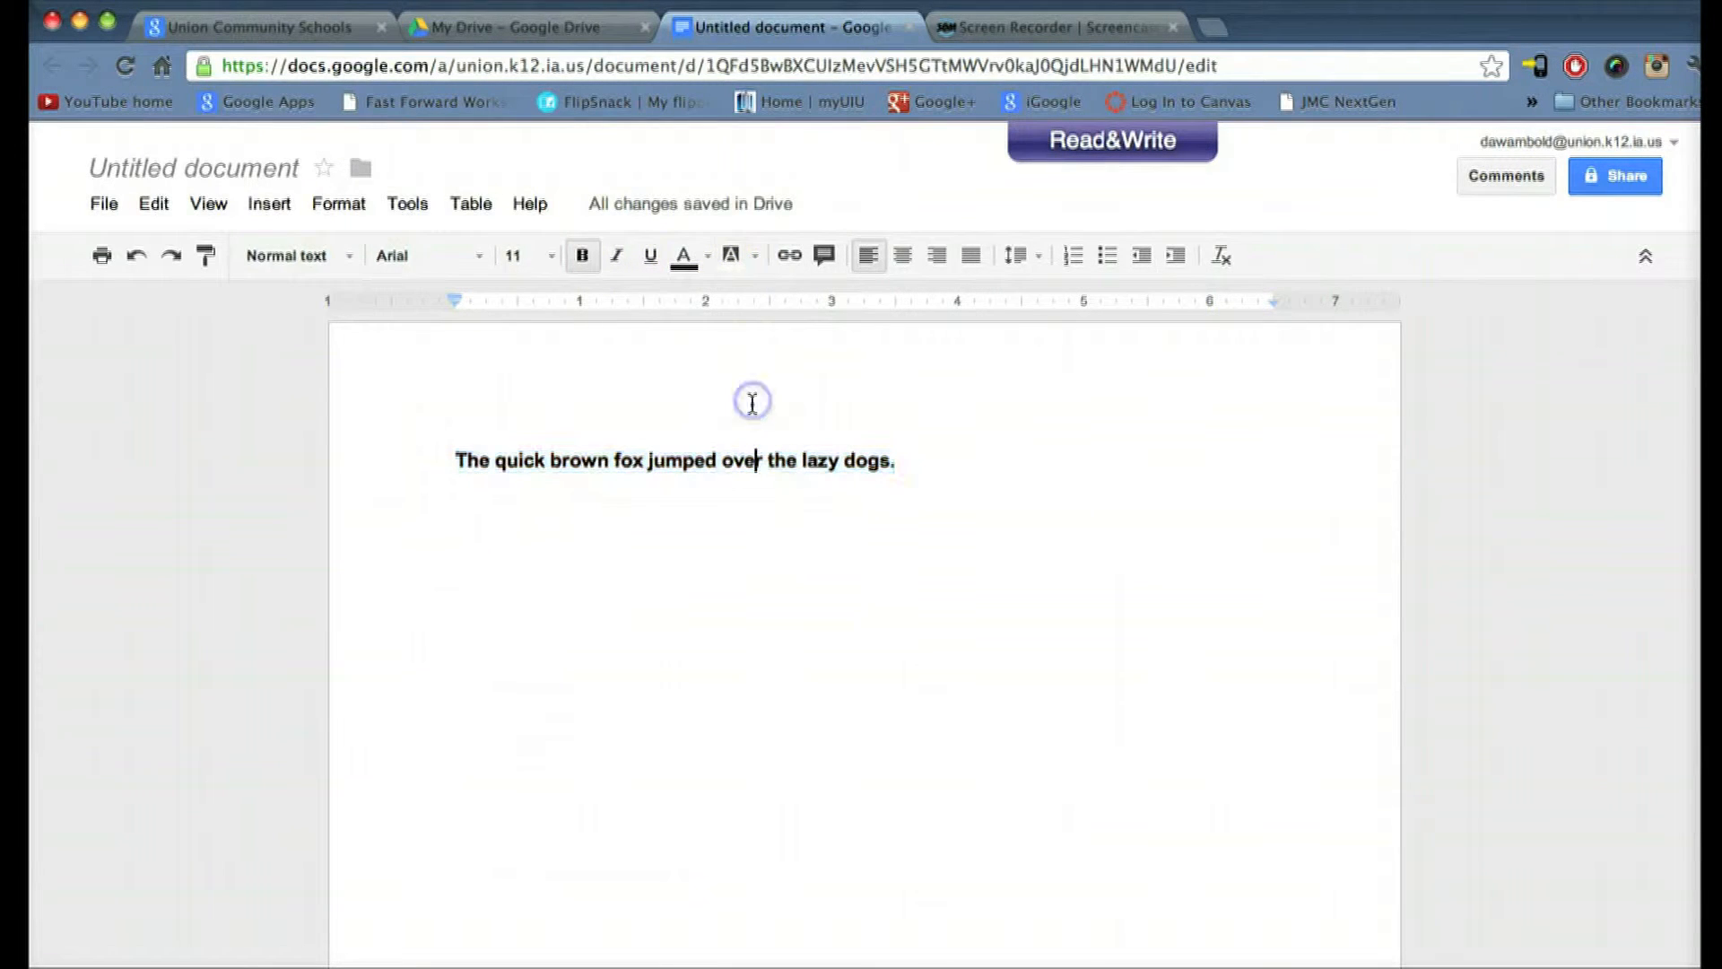
drag(446, 458, 915, 454)
click(554, 257)
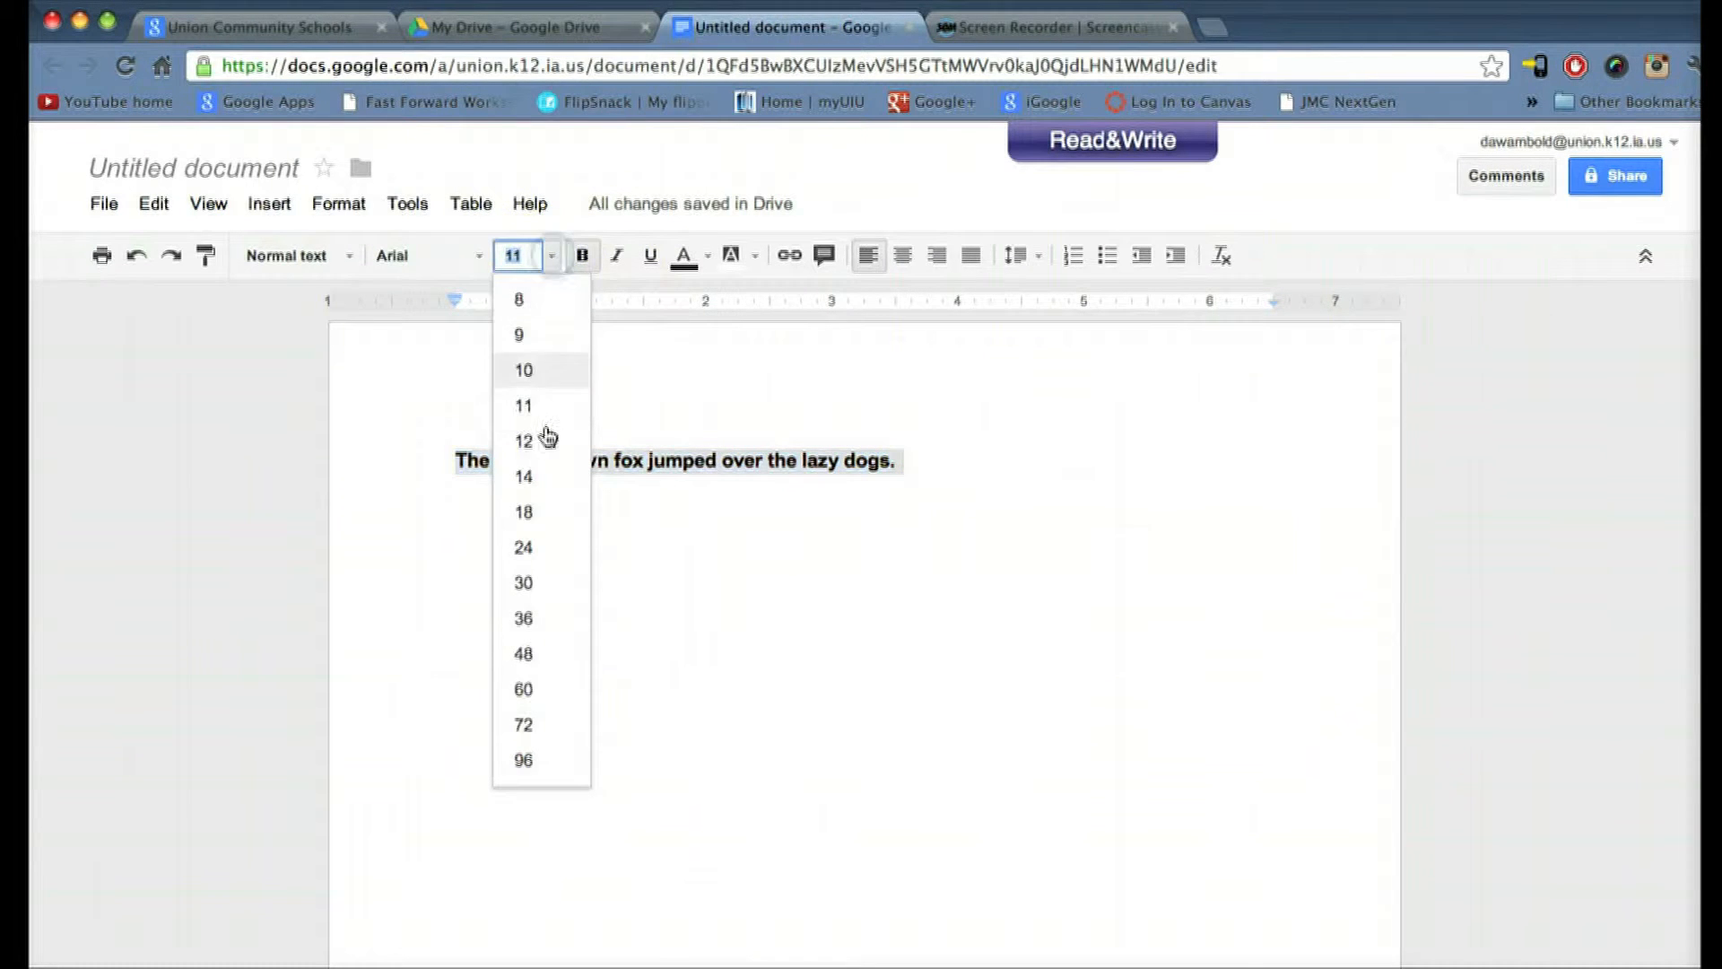
click(545, 582)
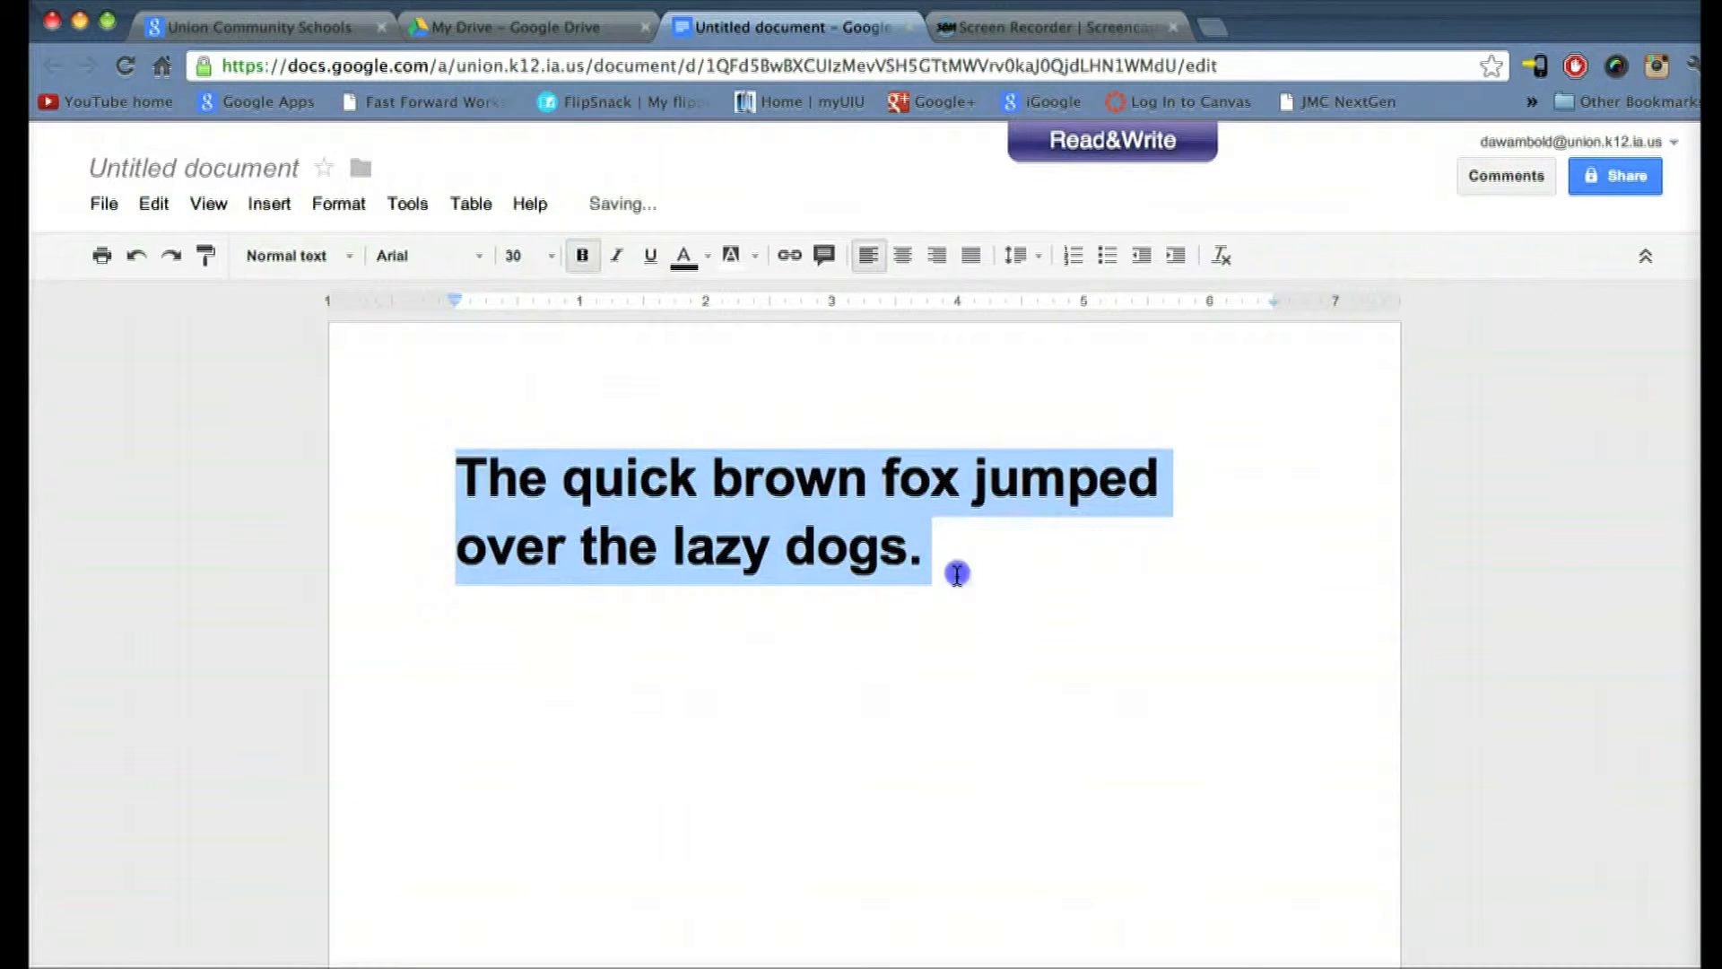
click(957, 574)
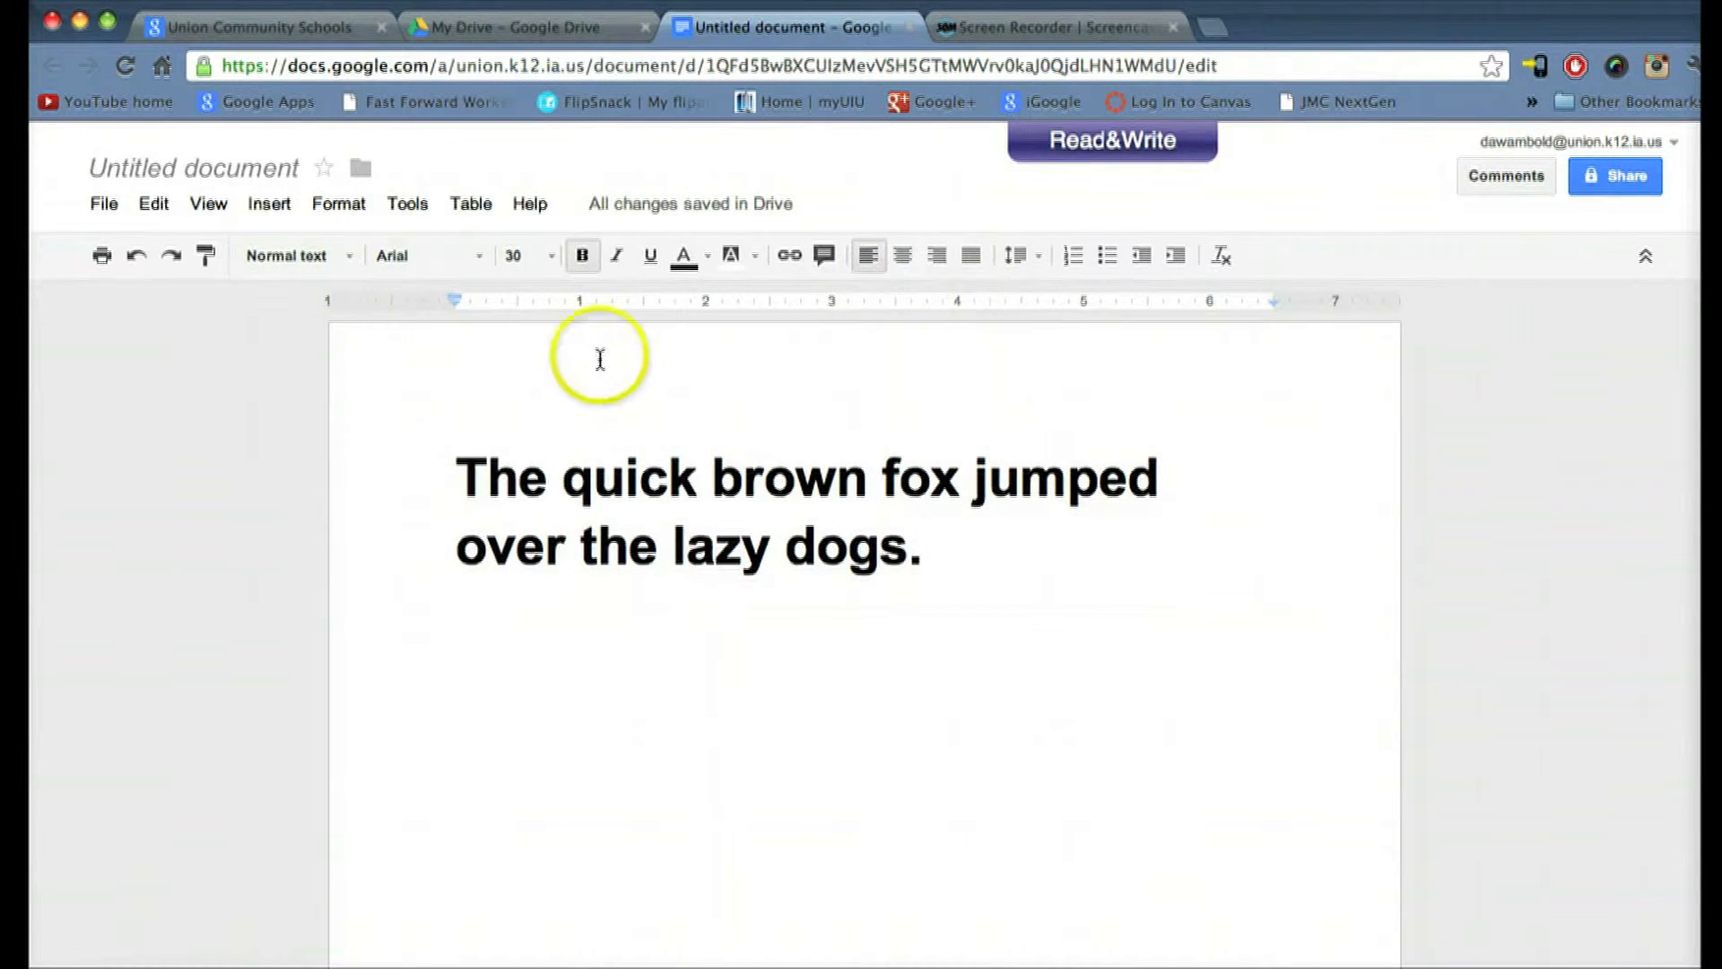
click(267, 206)
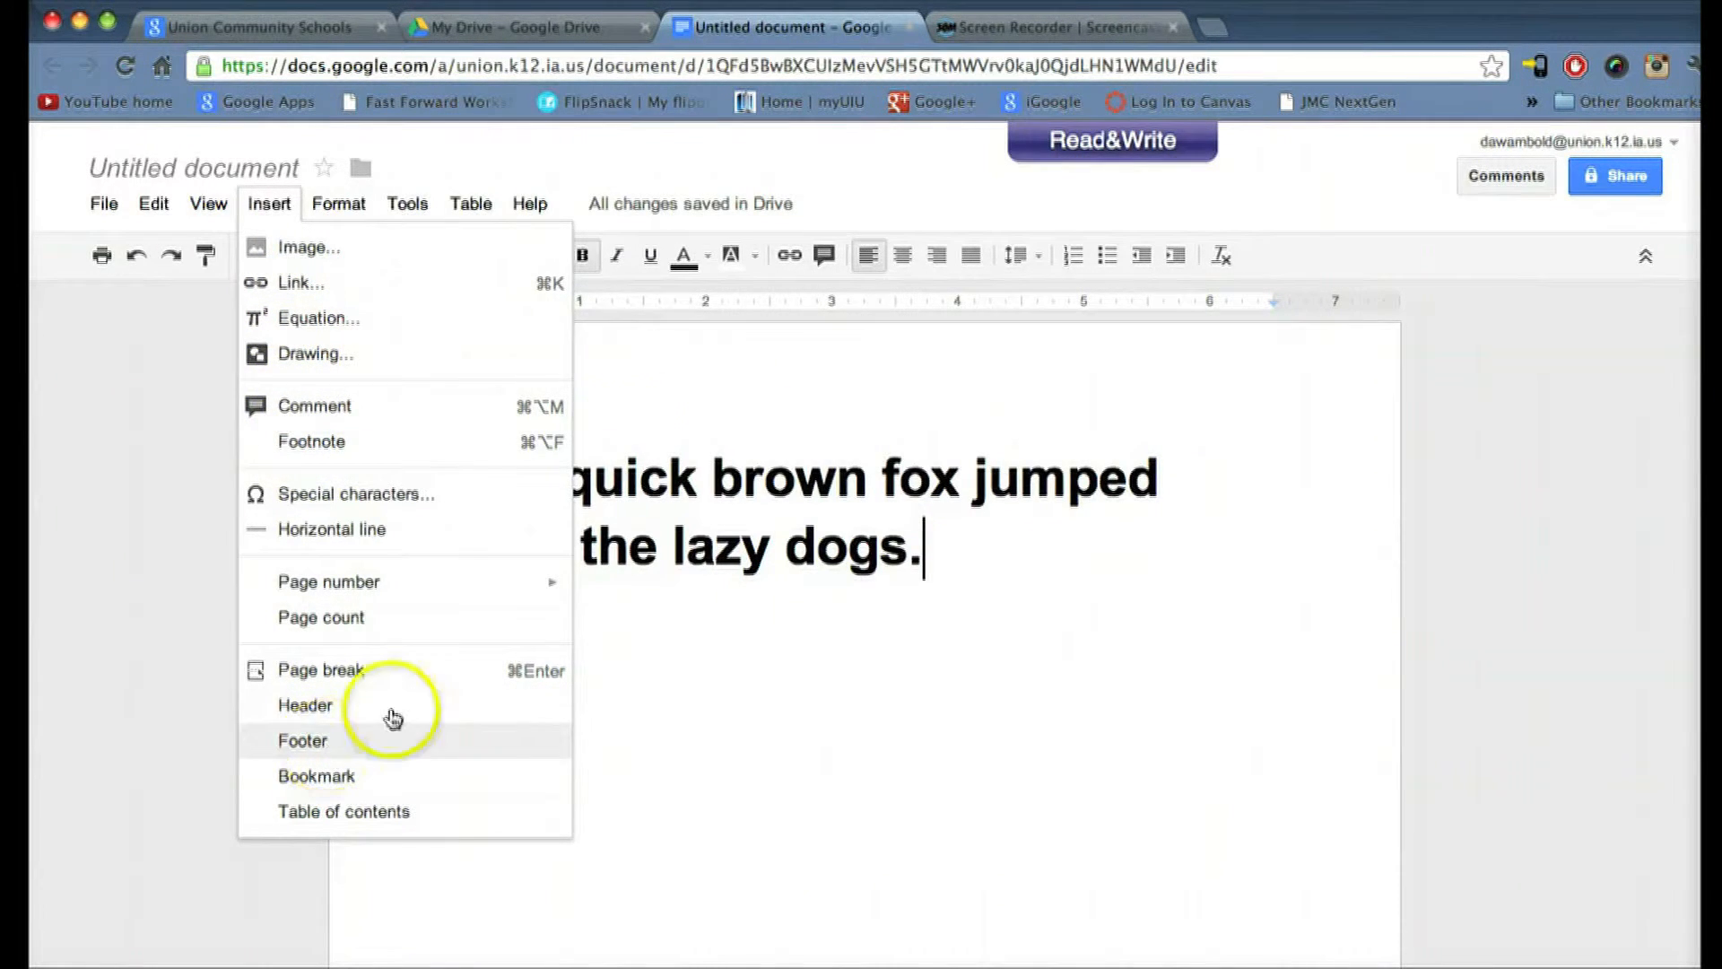
mouse_move(347, 204)
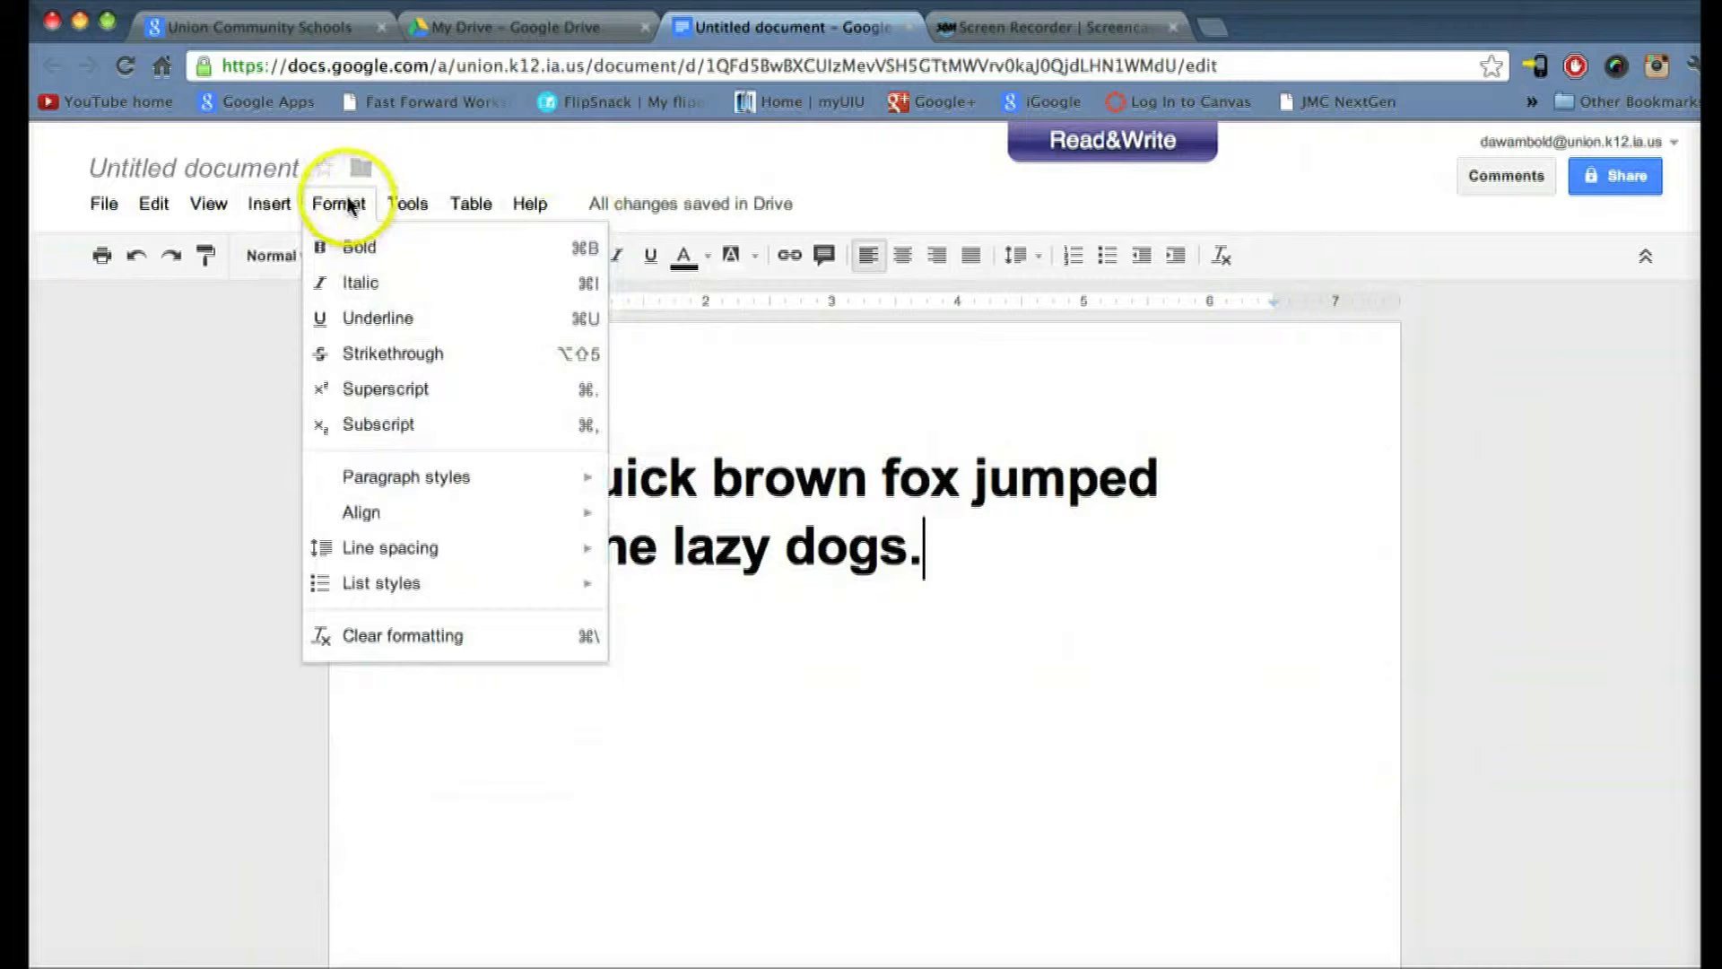
mouse_move(406, 206)
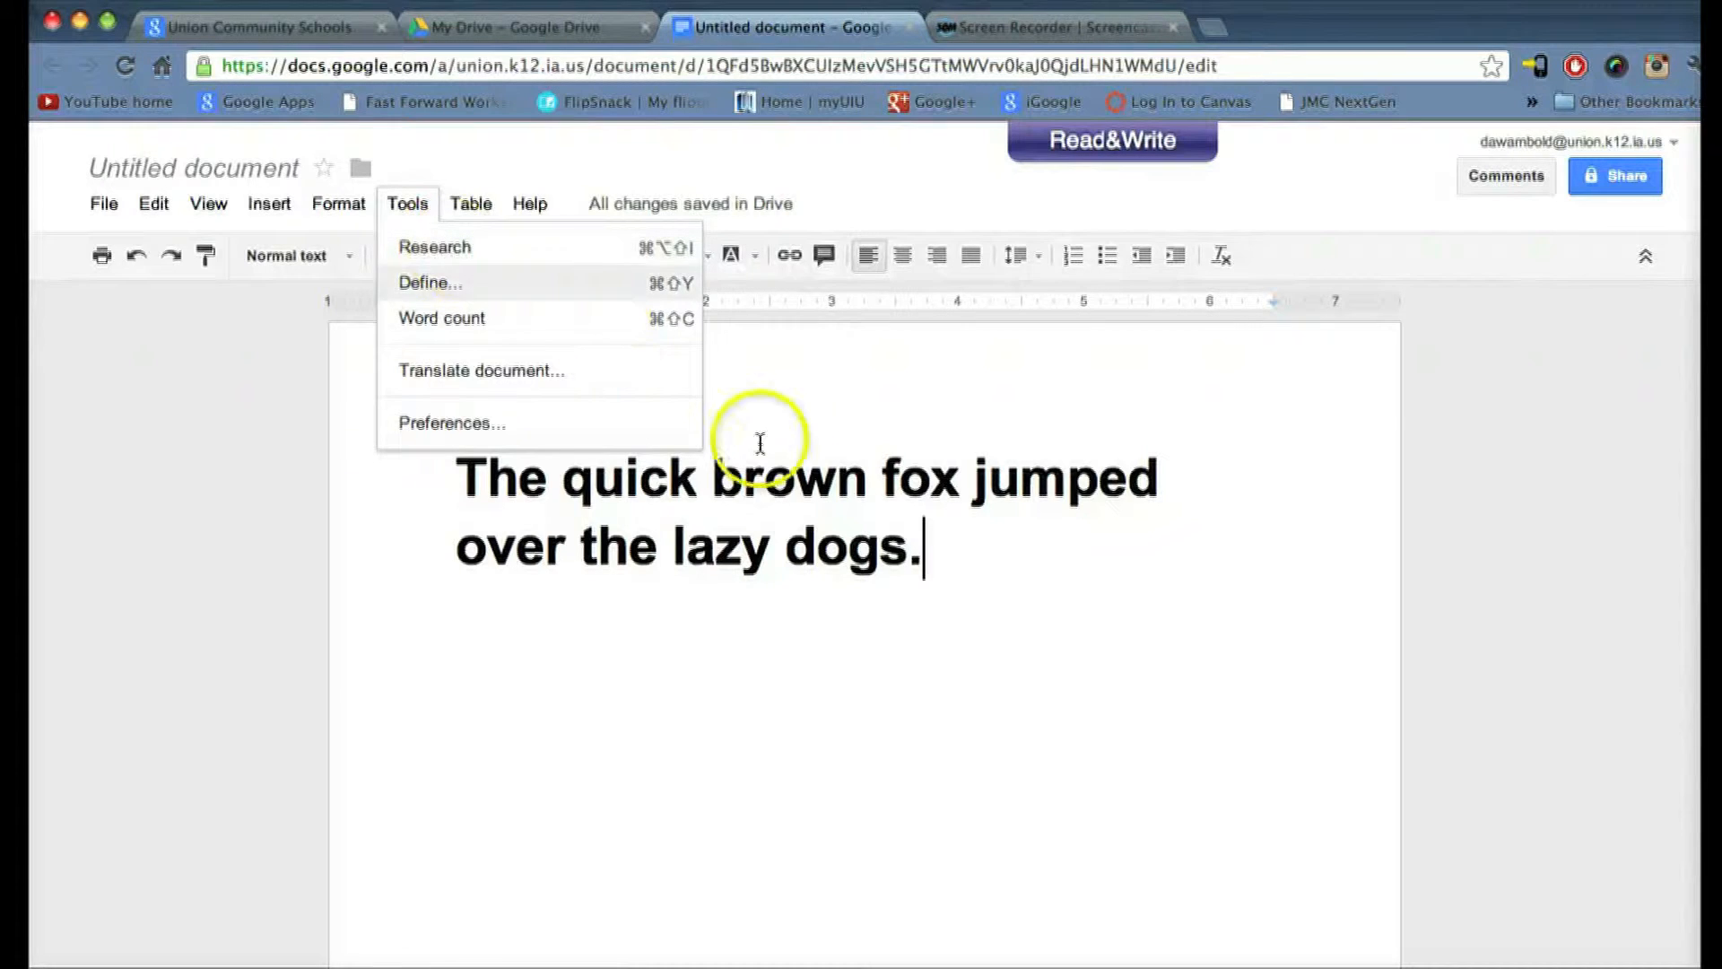
Step: Select the sentence without its final period and look it up with the Research tool
drag(461, 471, 895, 553)
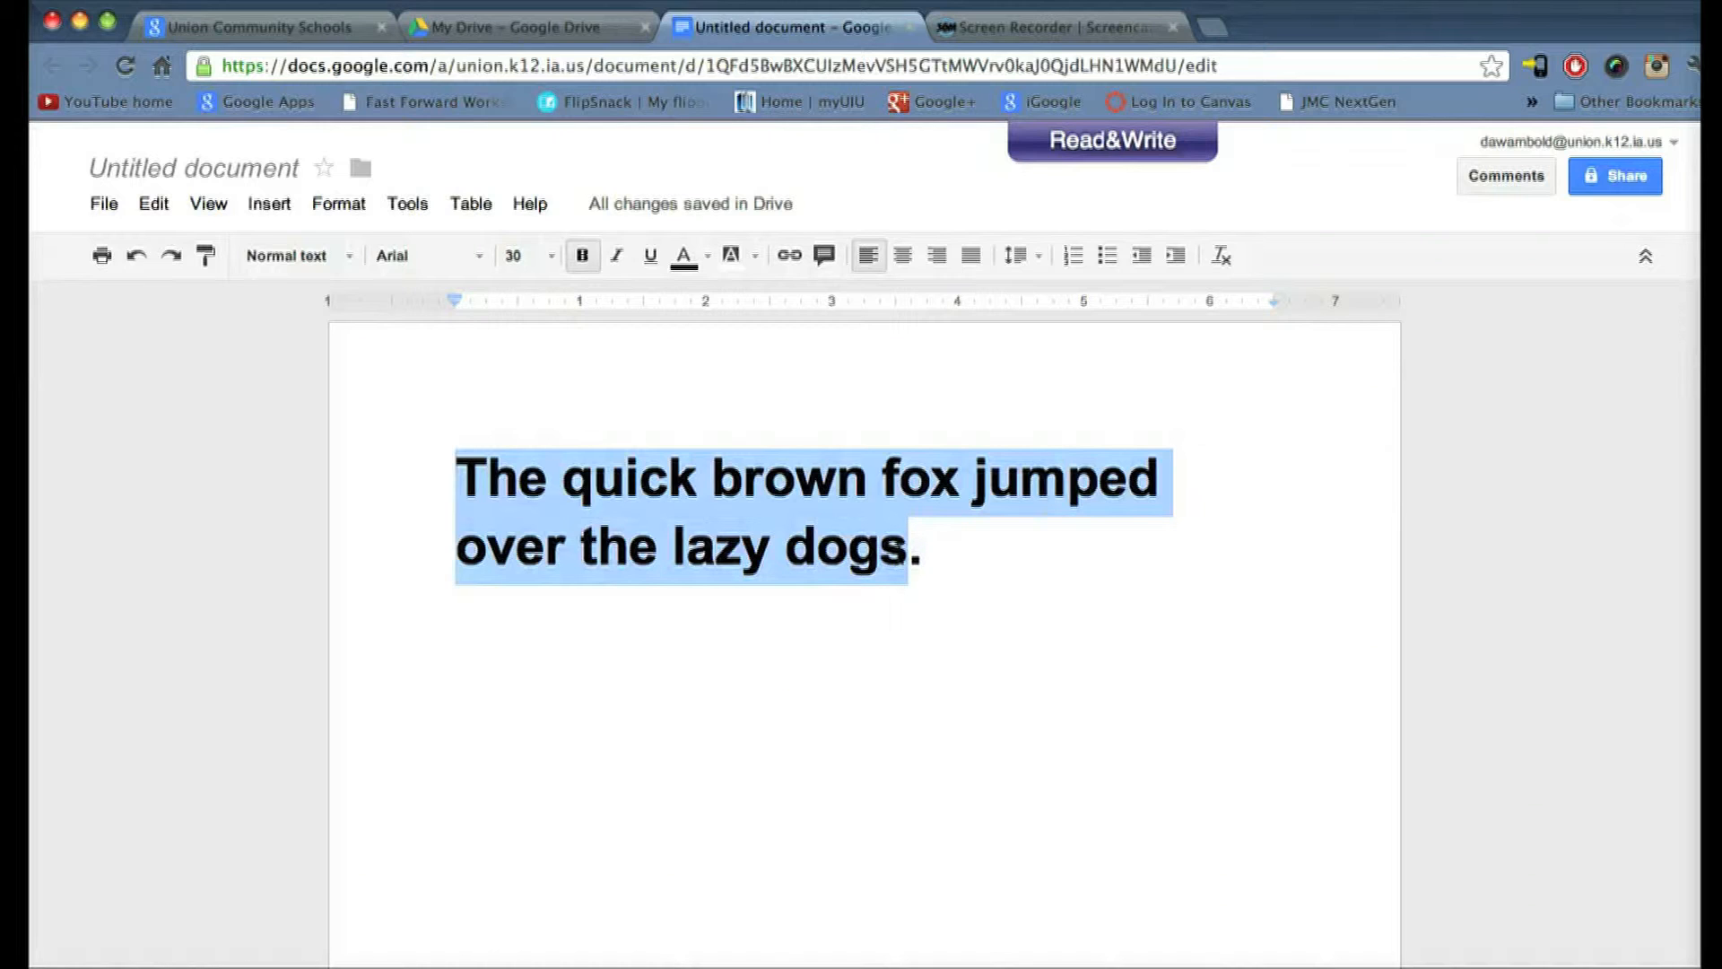
click(329, 205)
click(401, 205)
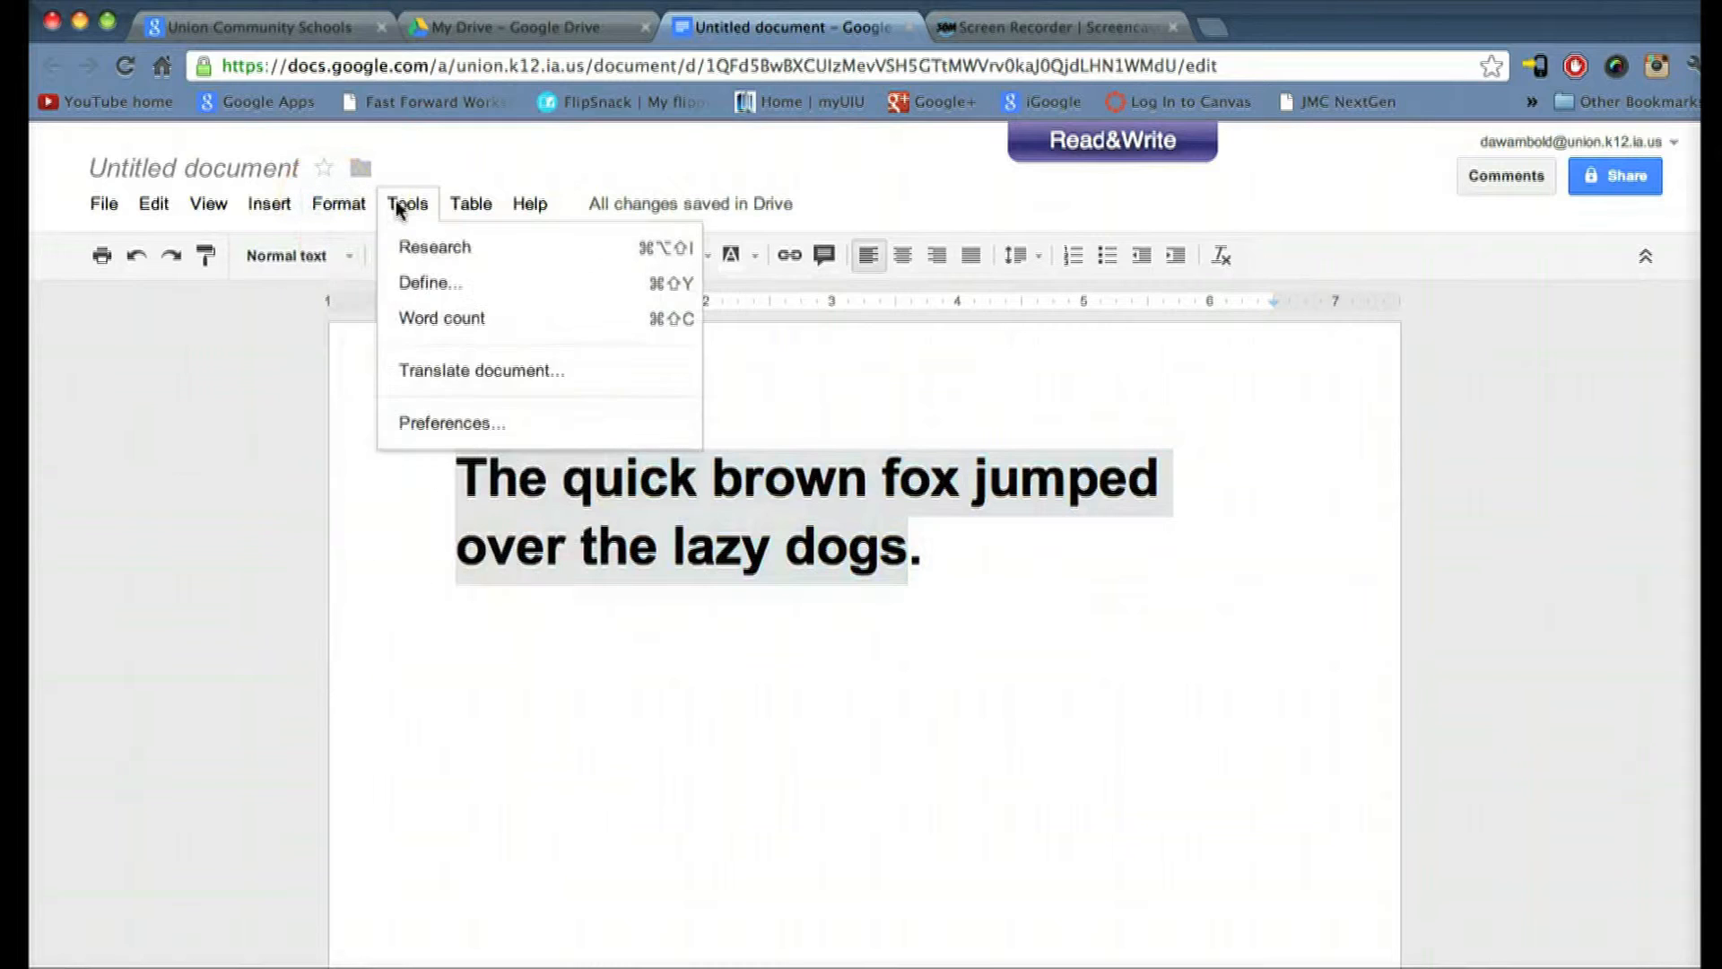
click(416, 241)
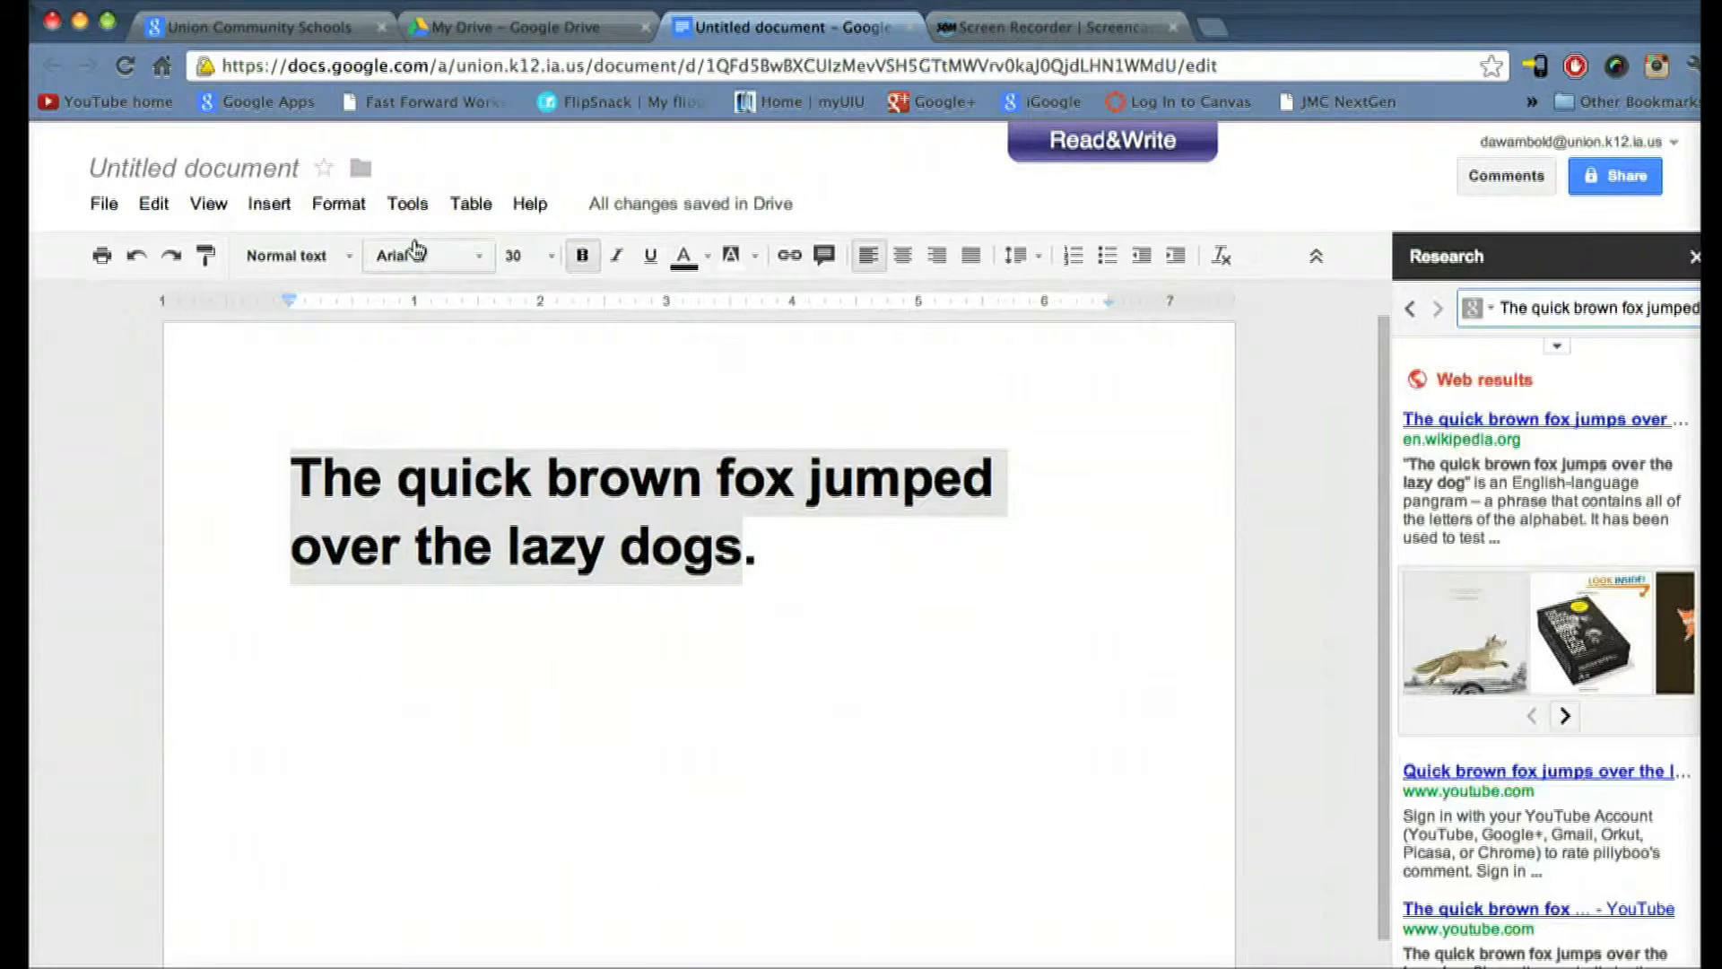
click(1650, 679)
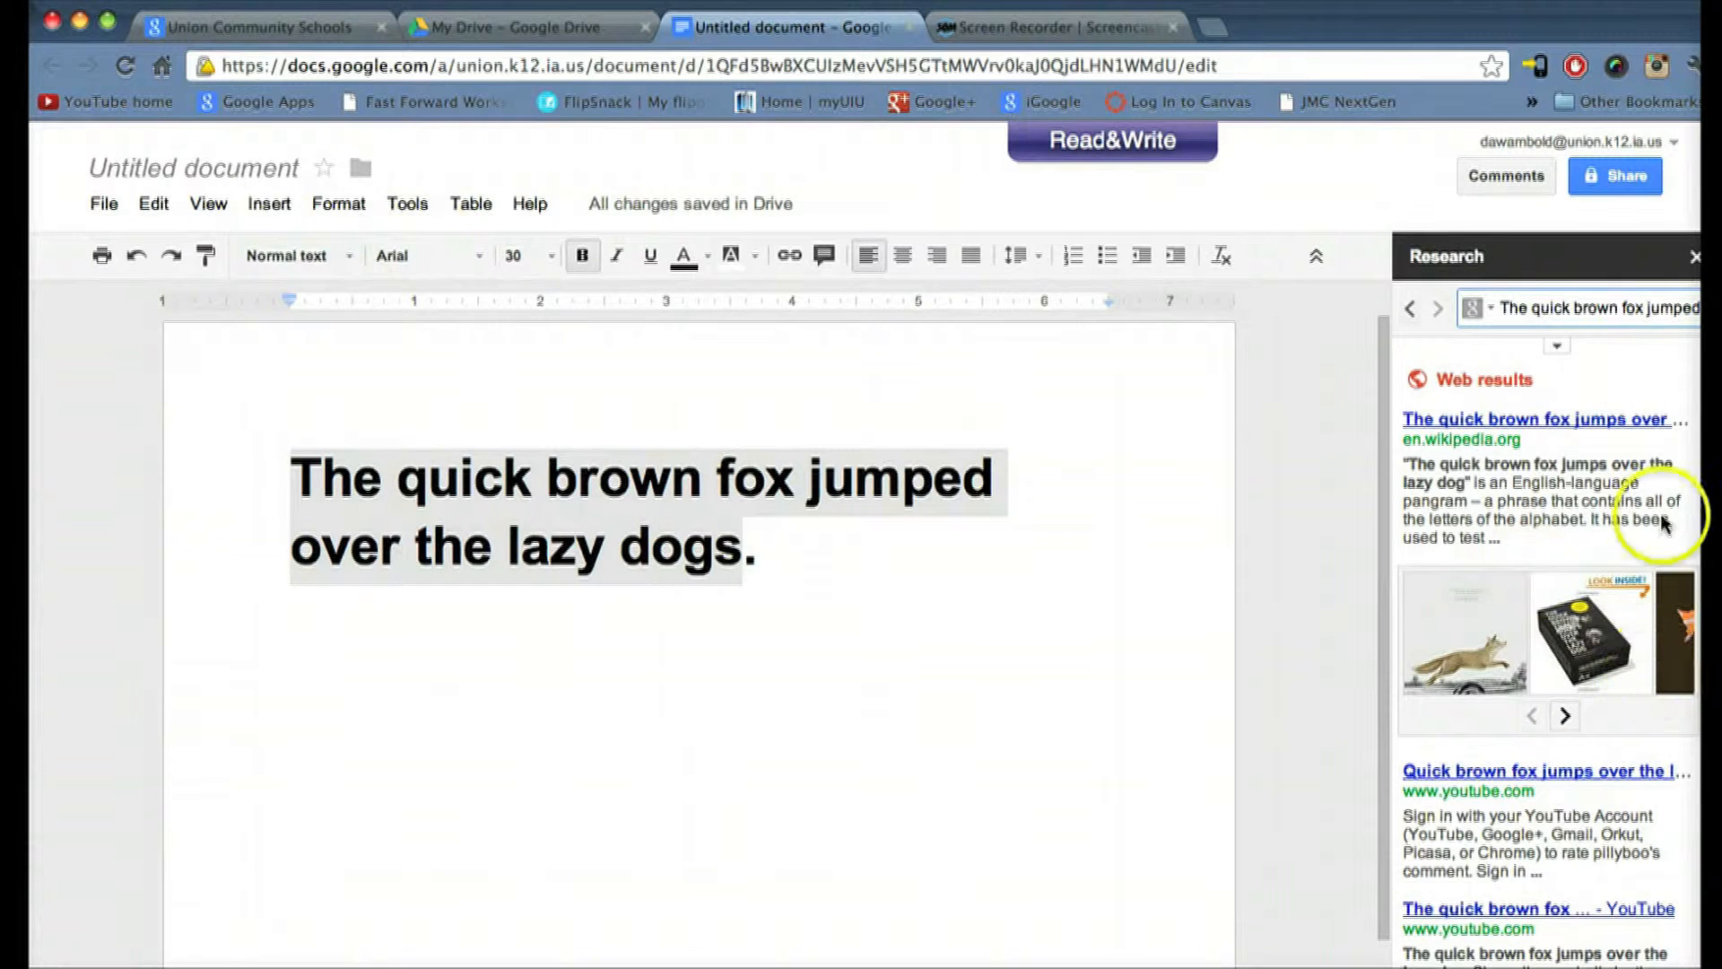
click(1450, 27)
drag(1450, 27, 1369, 25)
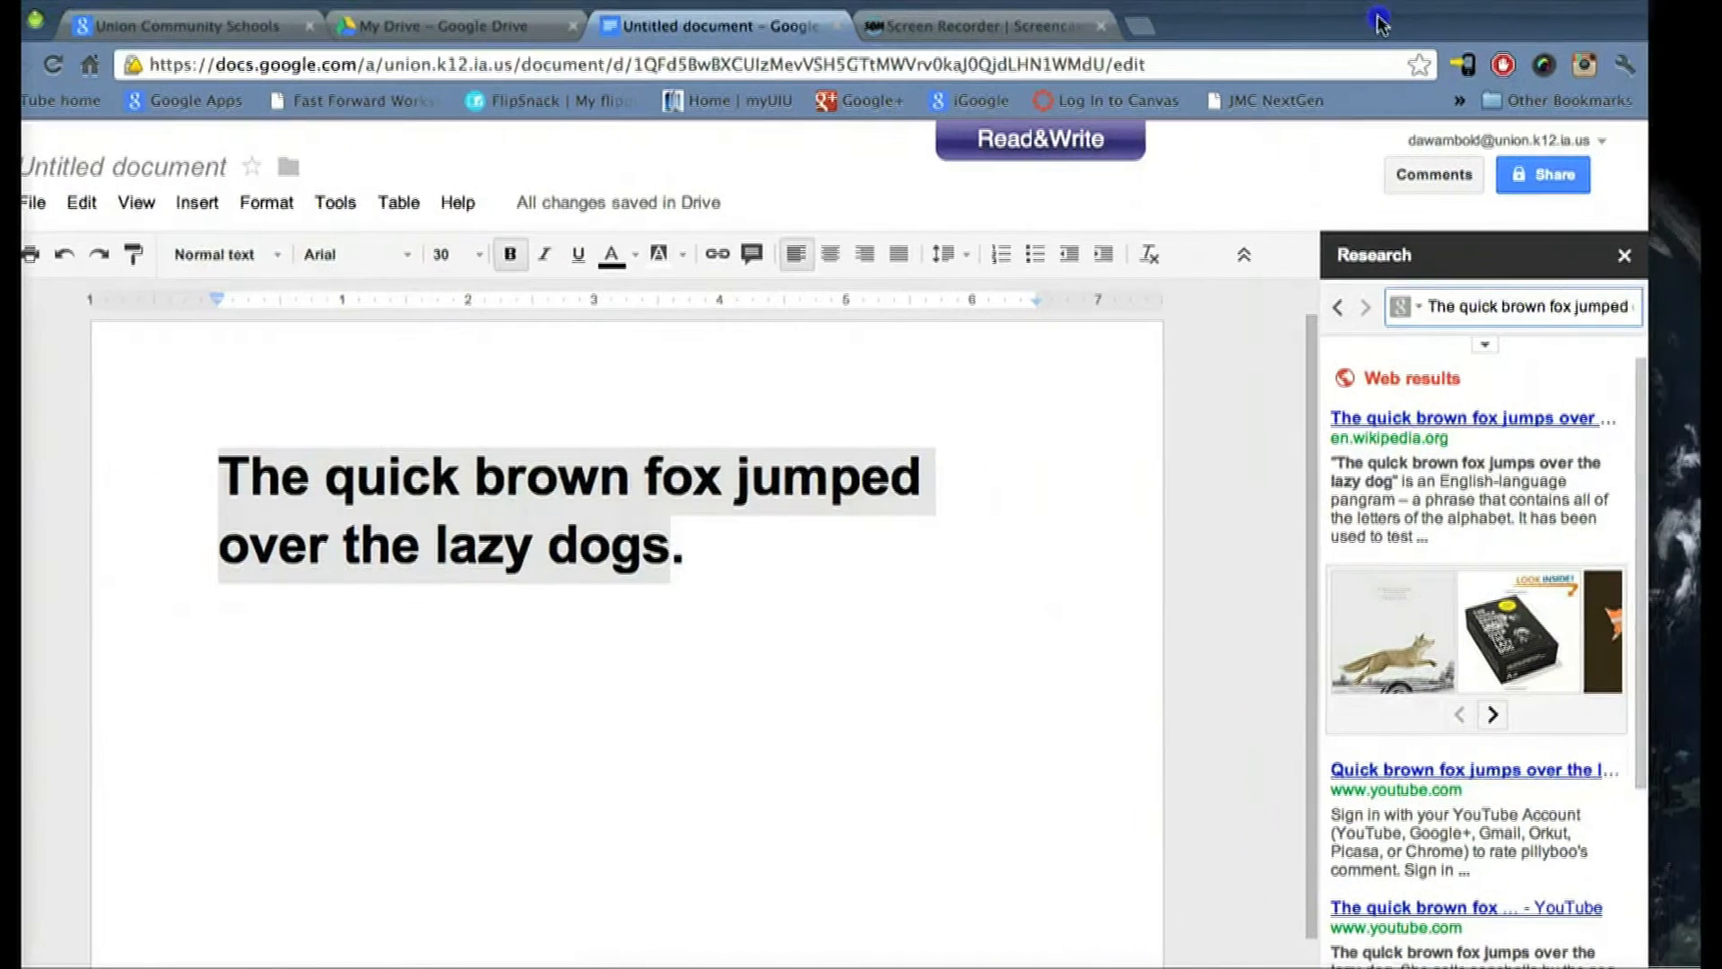
Step: Cite the Wikipedia web result for the sentence as a footnote after the word "dogs"
mouse_move(1457, 444)
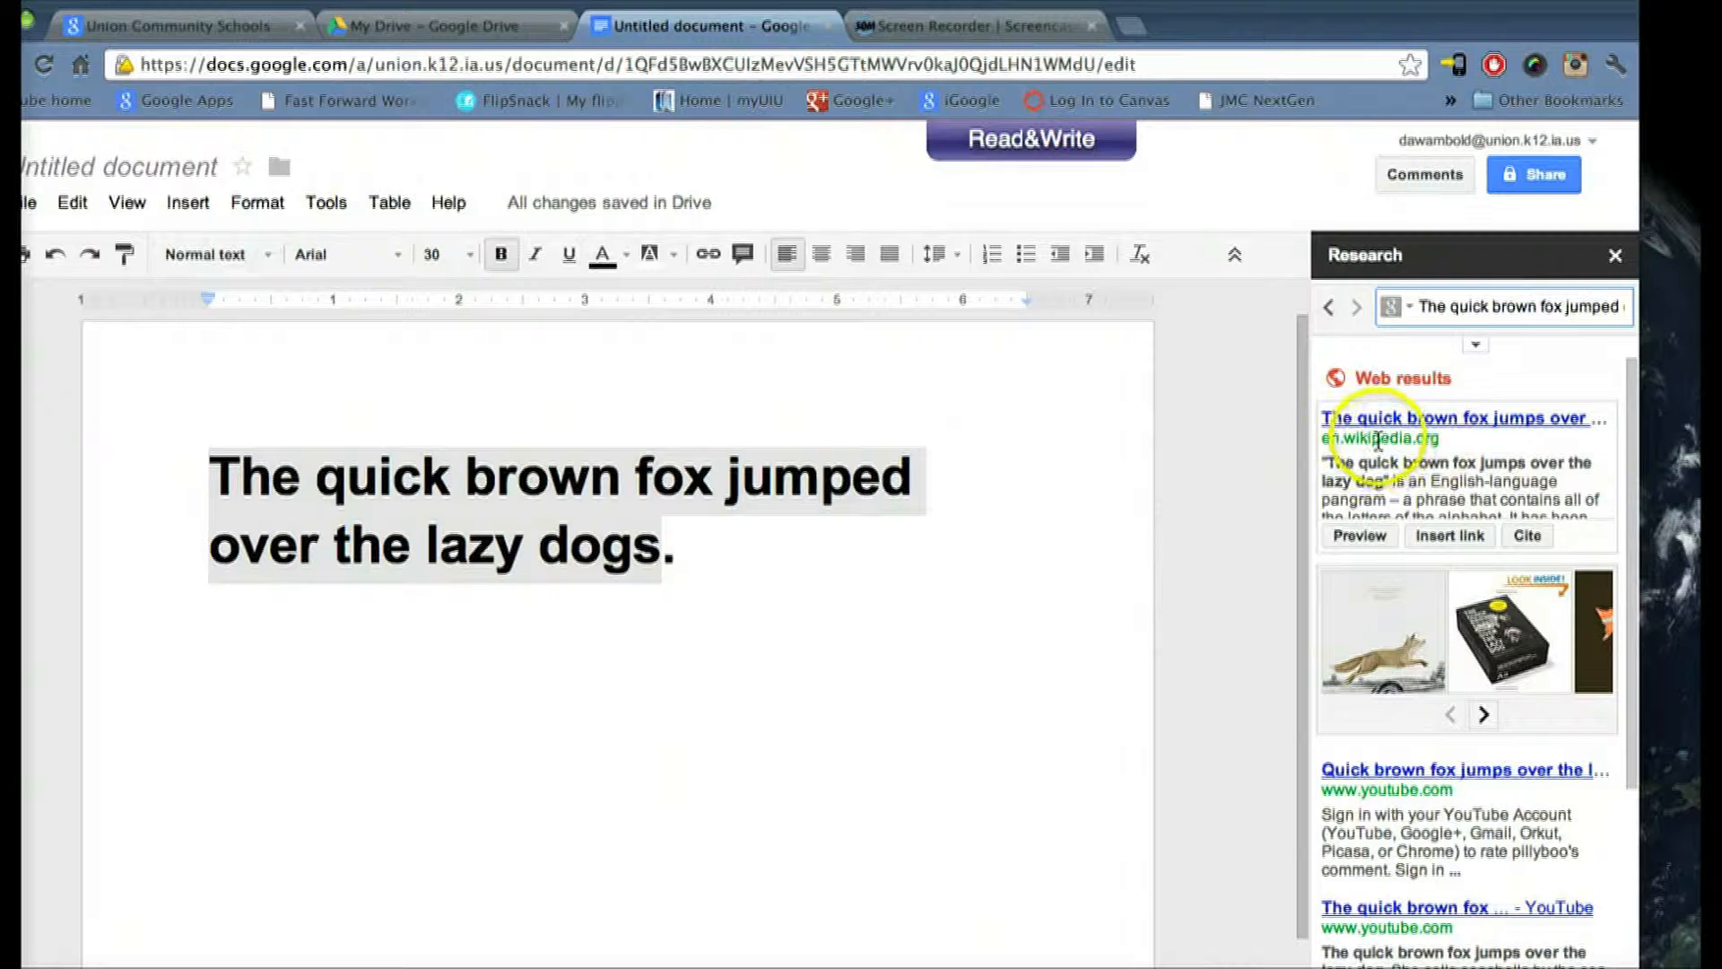
mouse_move(1360, 777)
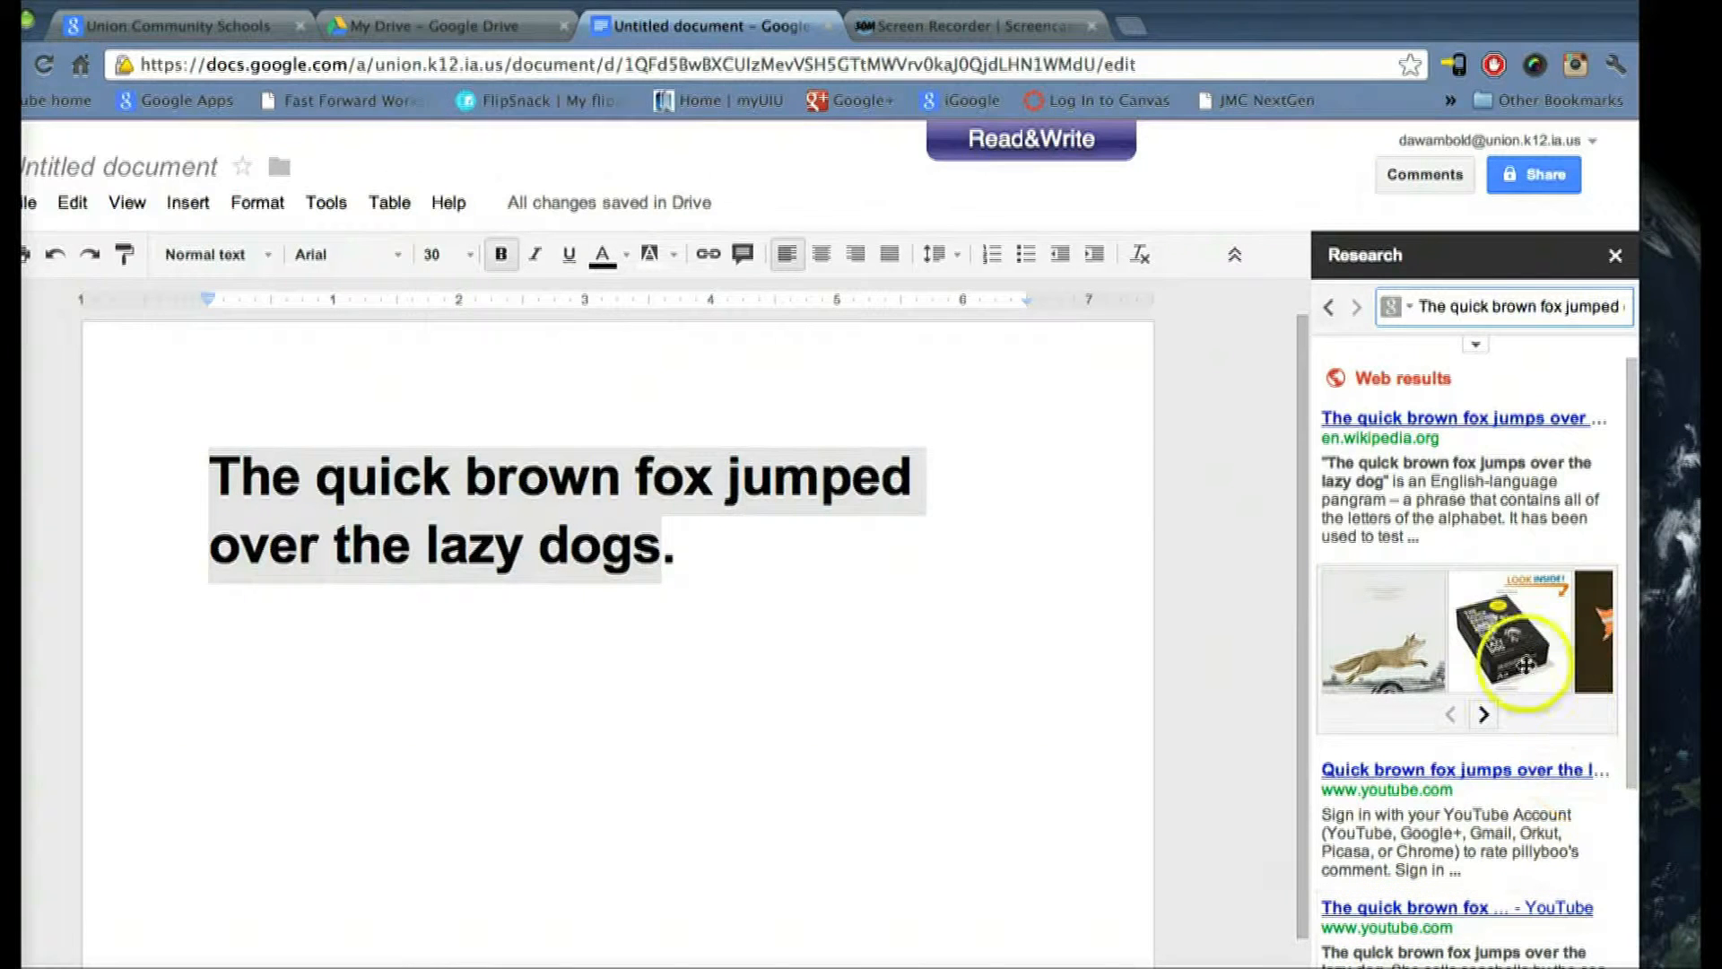
mouse_move(1393, 423)
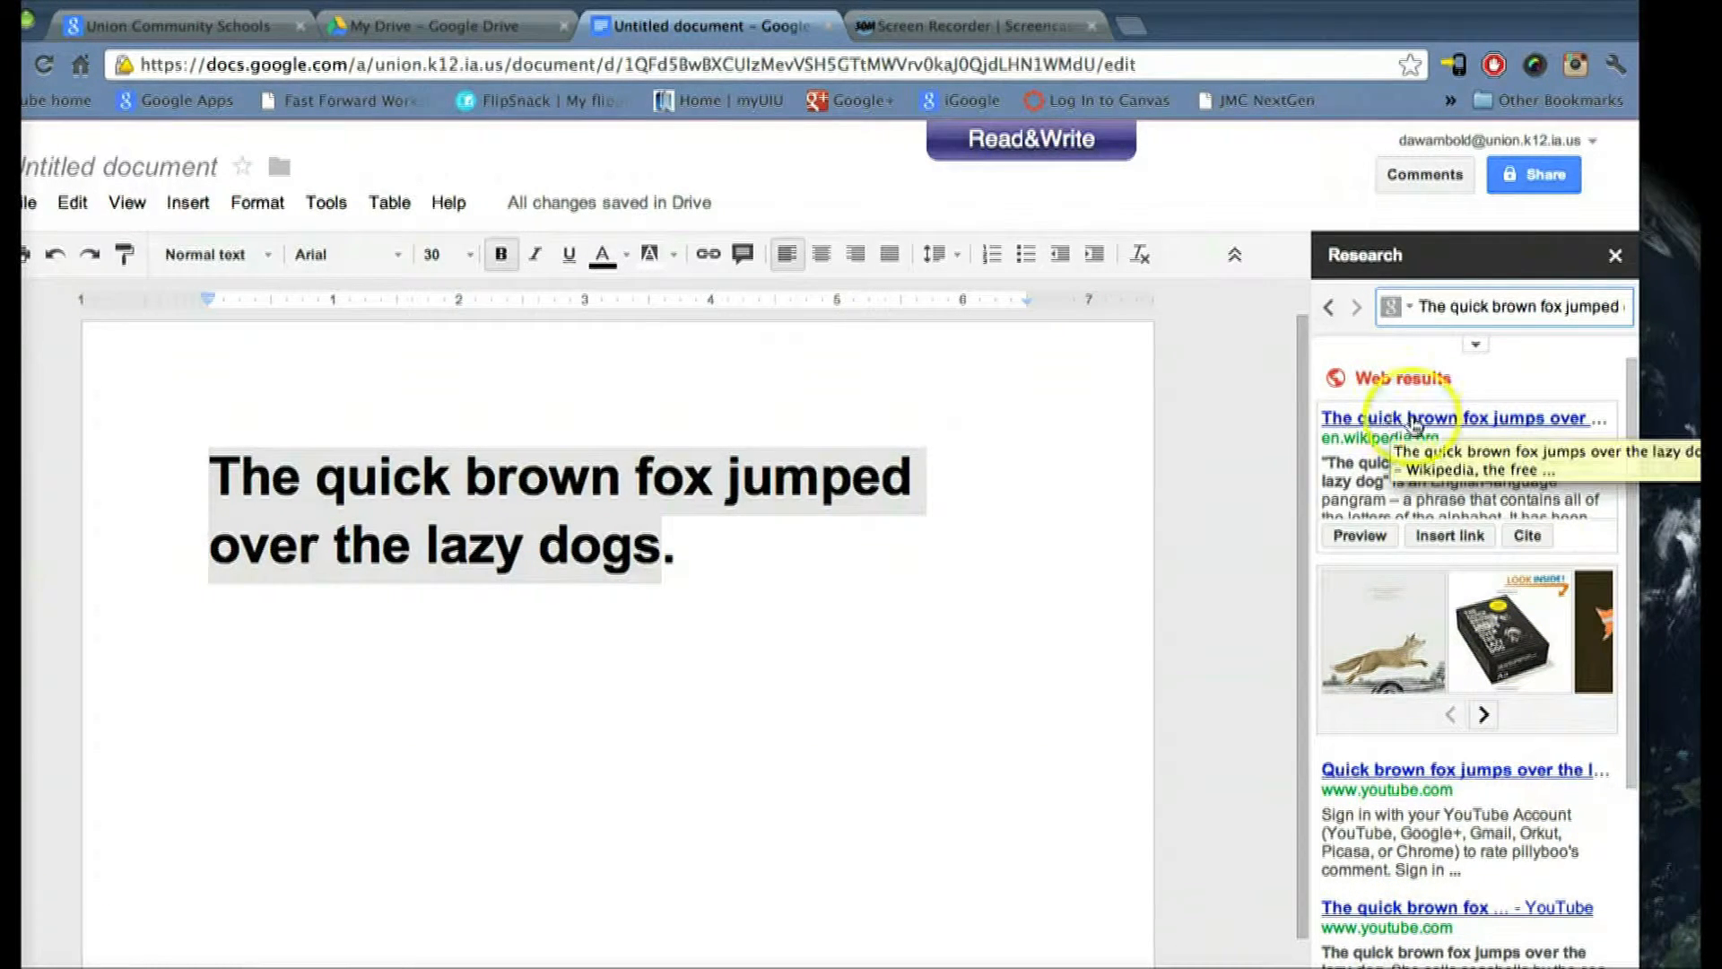
click(1391, 420)
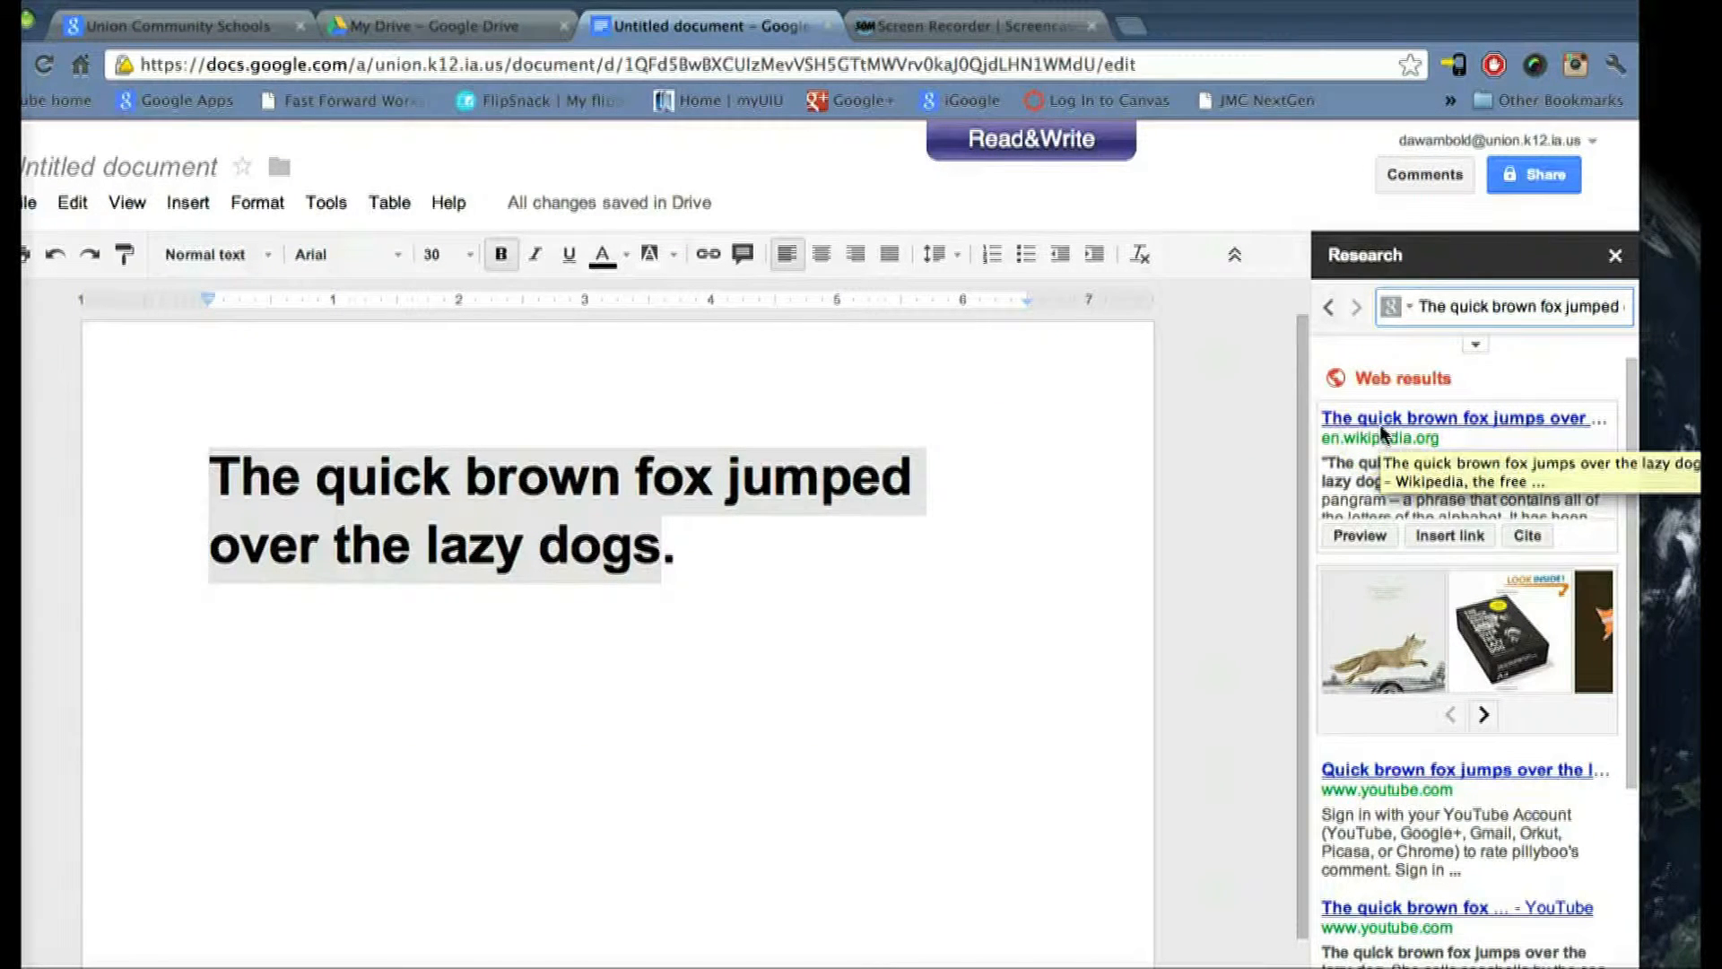
click(1527, 537)
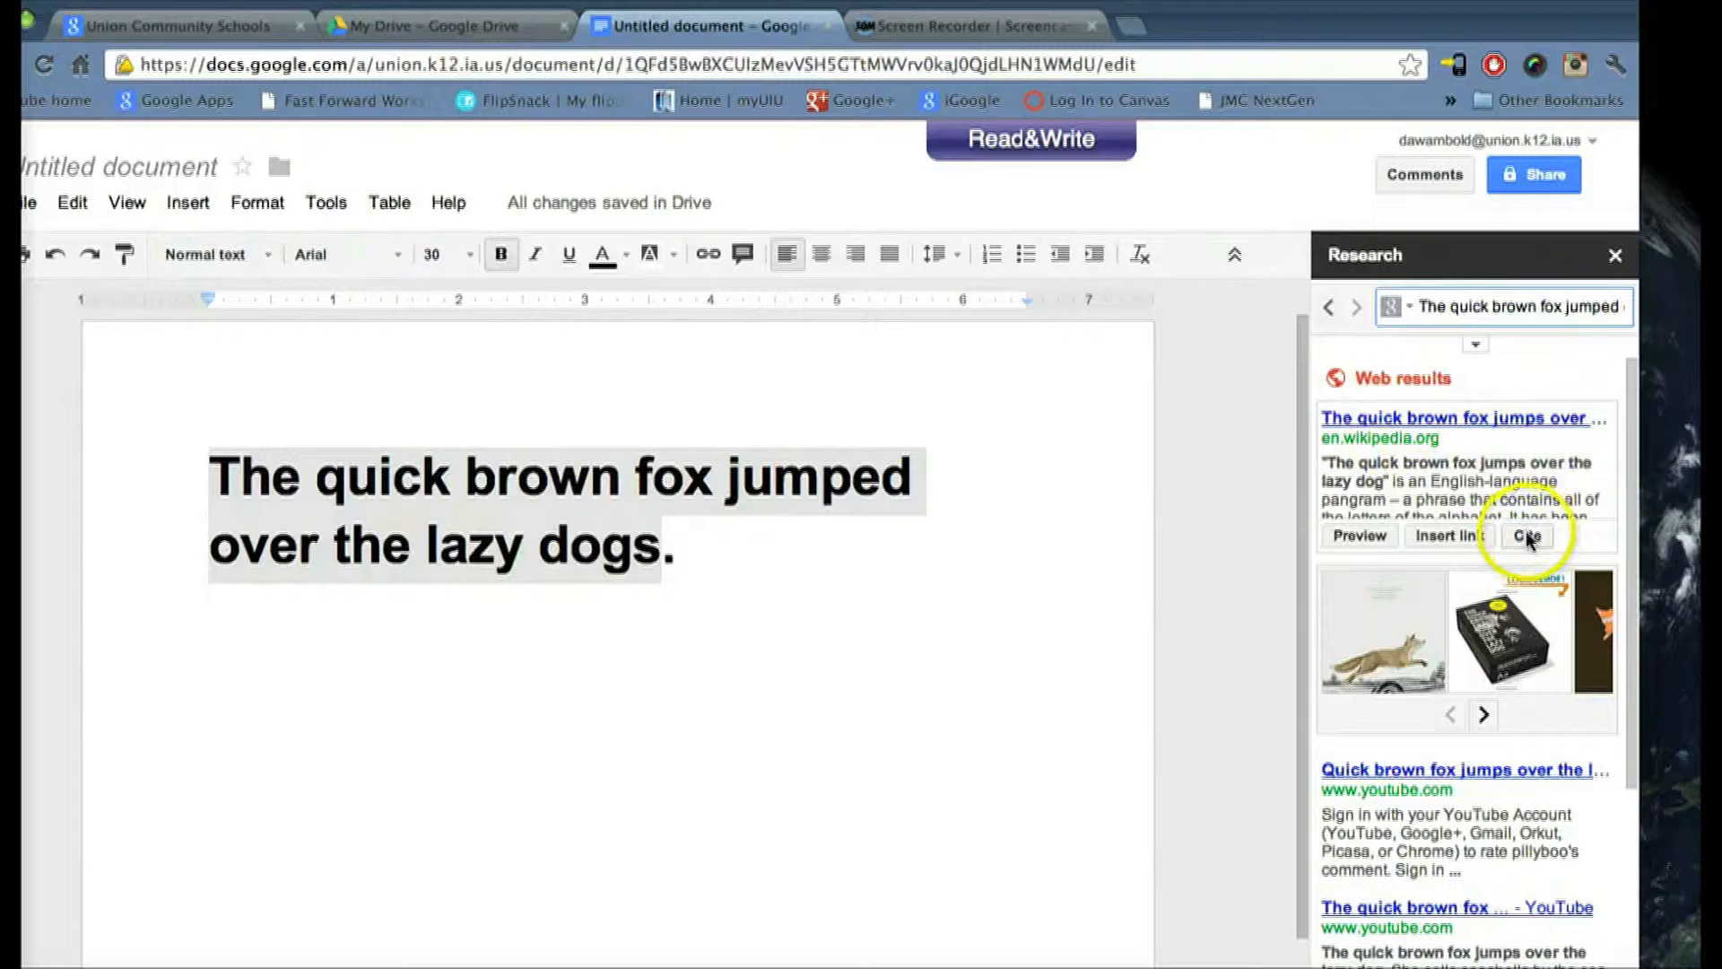
click(1527, 536)
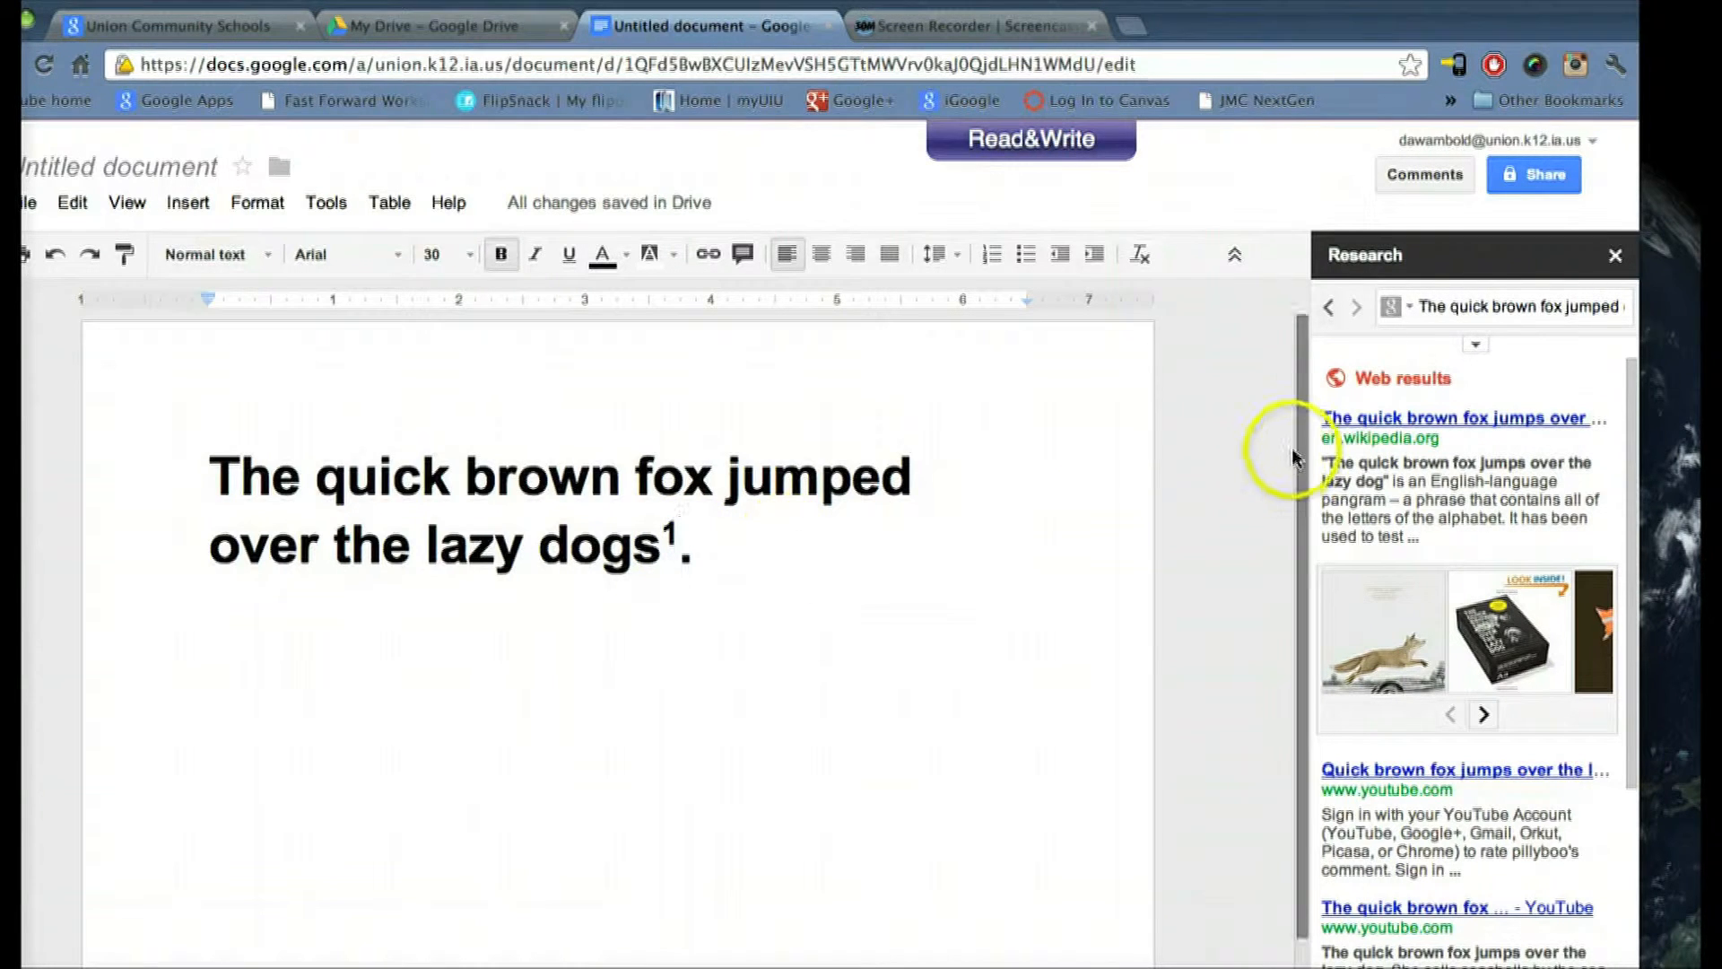
Step: Check the footnote at the end of the page and set the research citation format to APA
drag(1305, 423, 1290, 874)
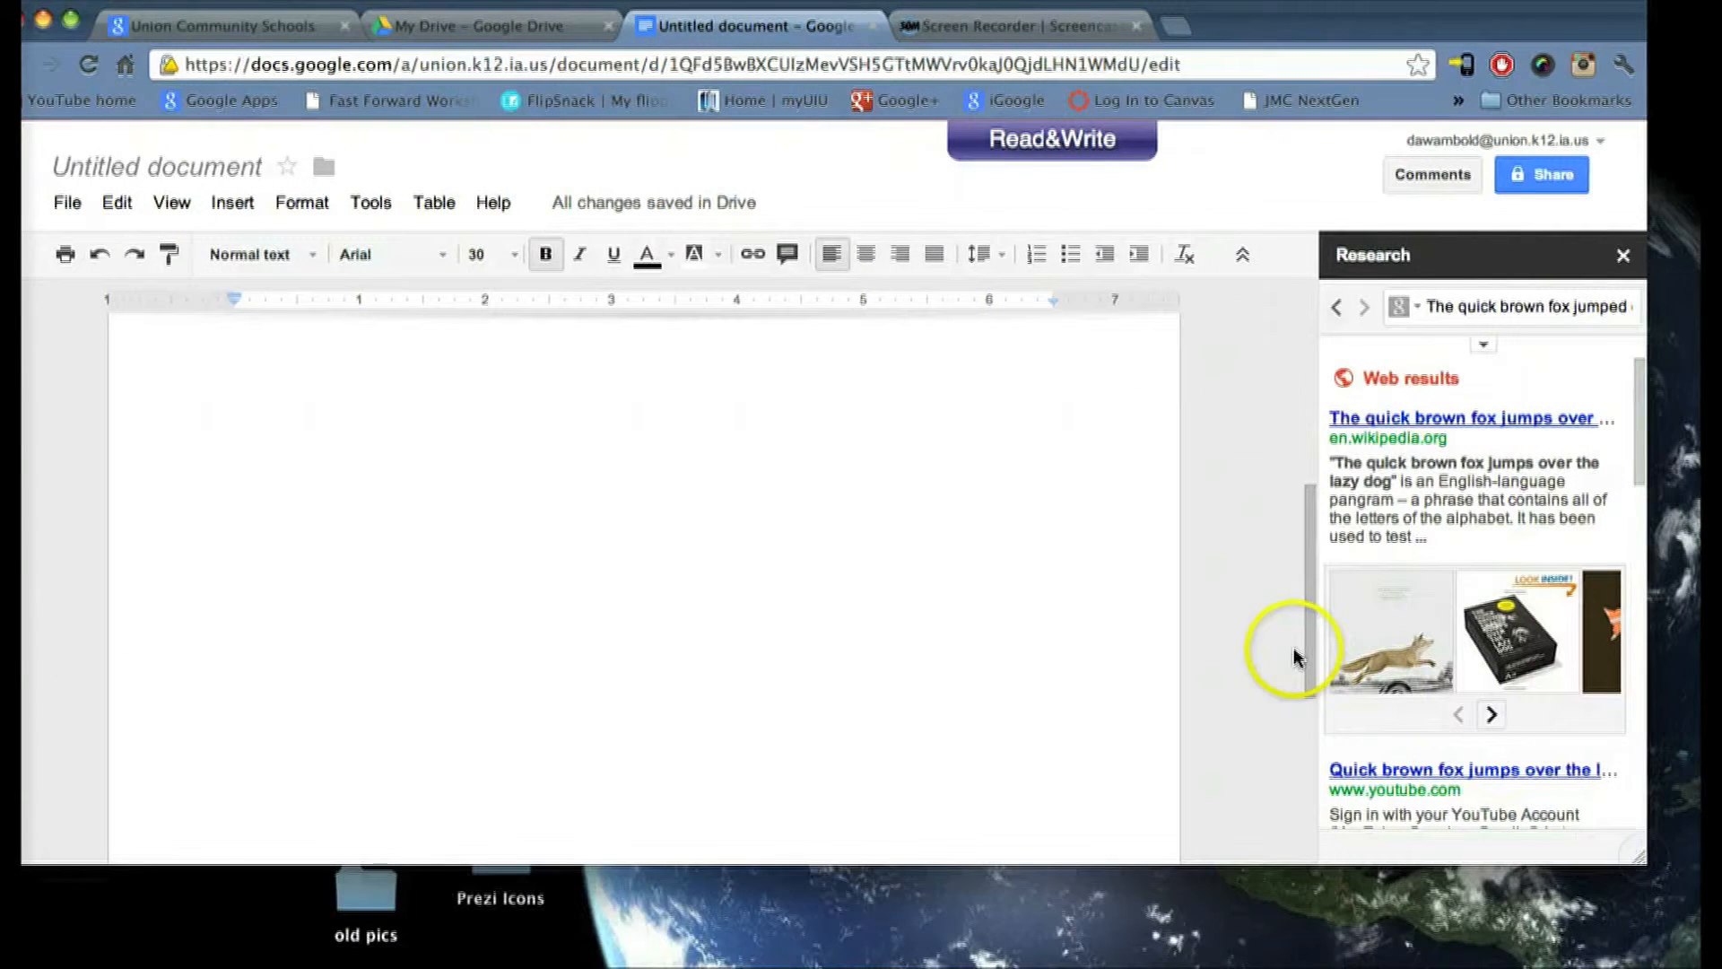
drag(1310, 639, 1288, 816)
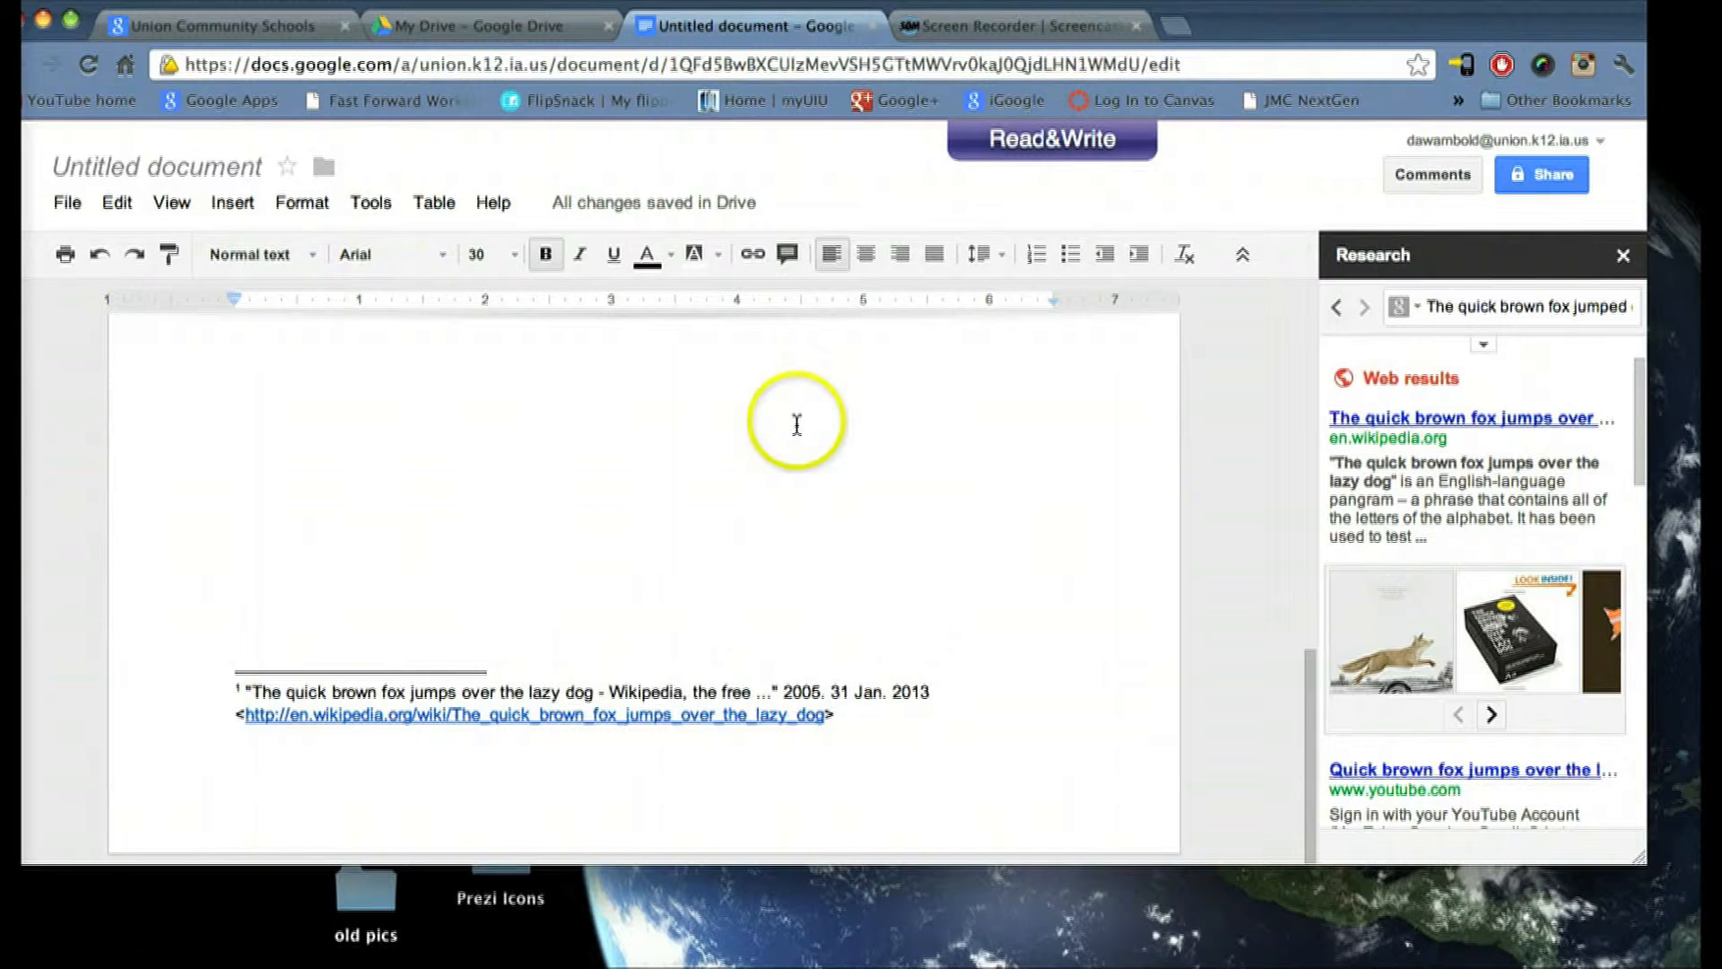
click(1480, 347)
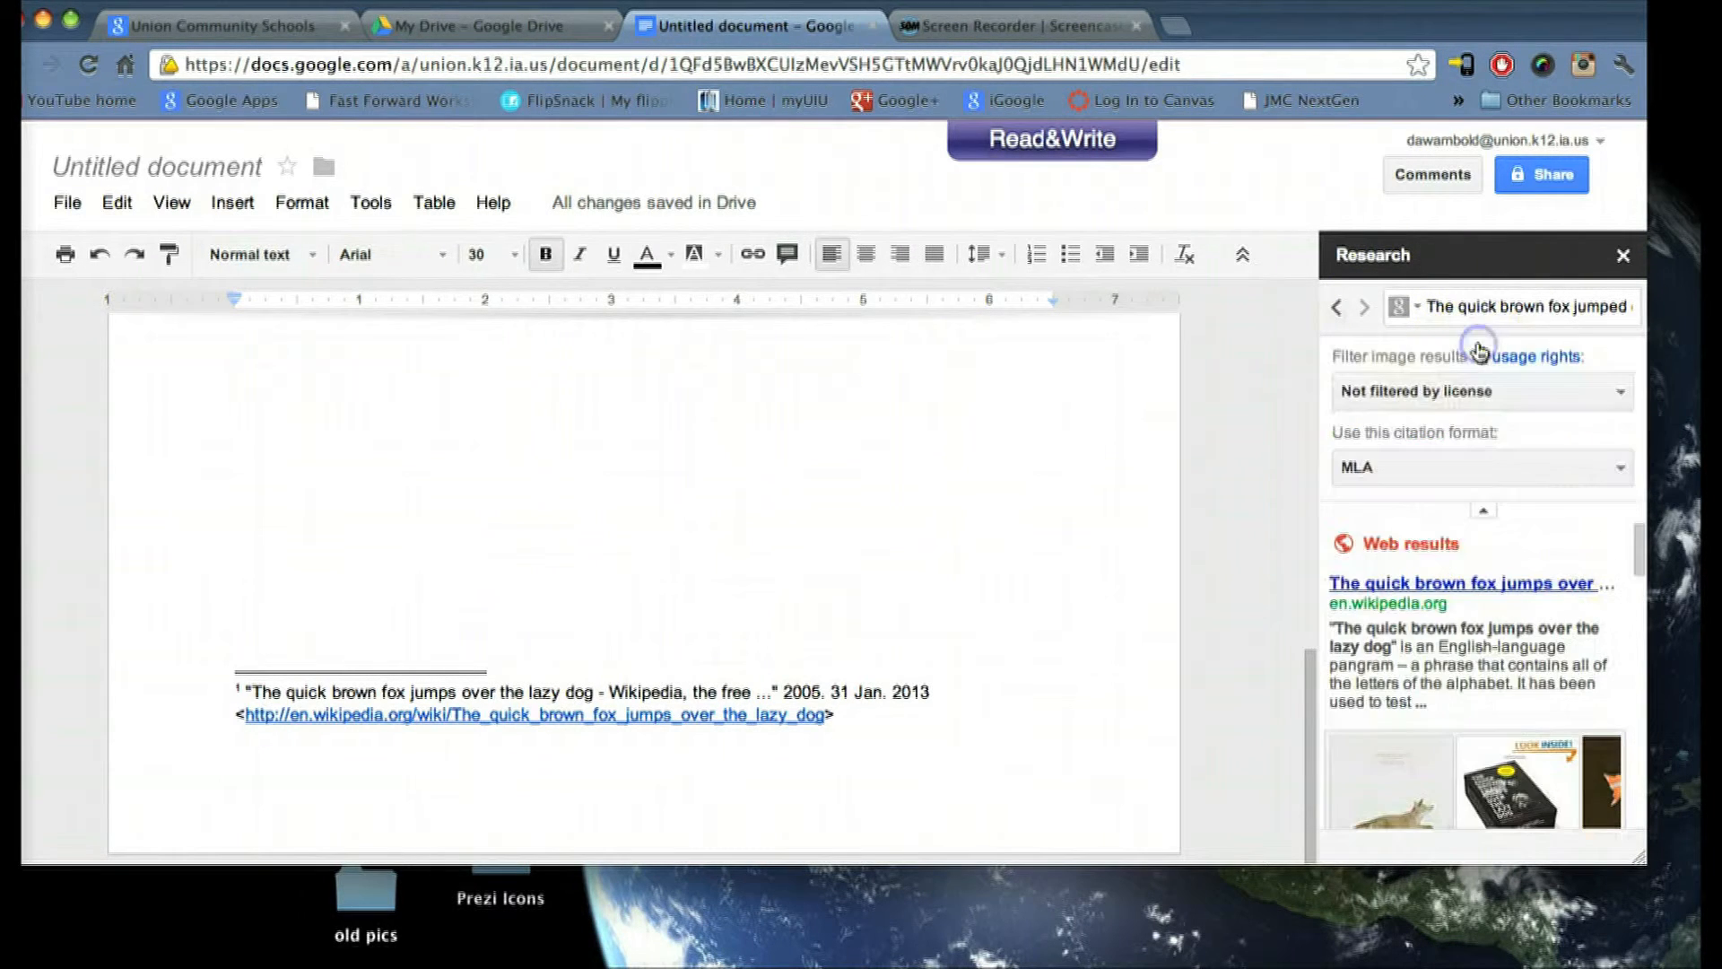
click(1624, 473)
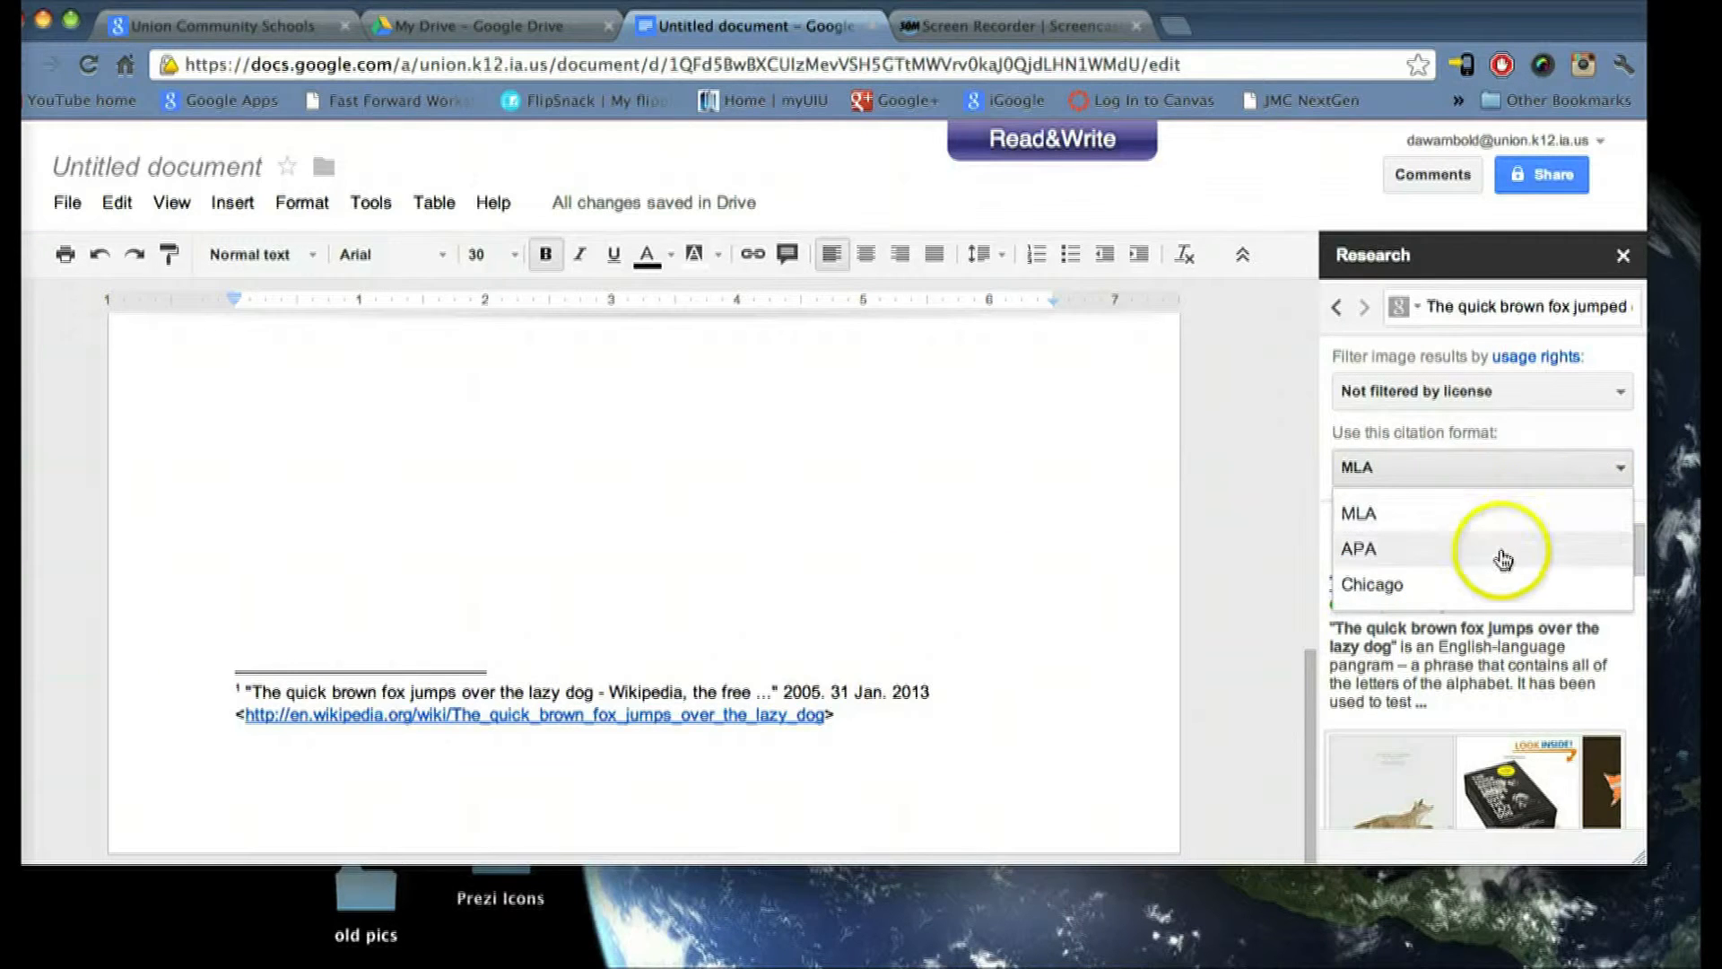
click(1503, 560)
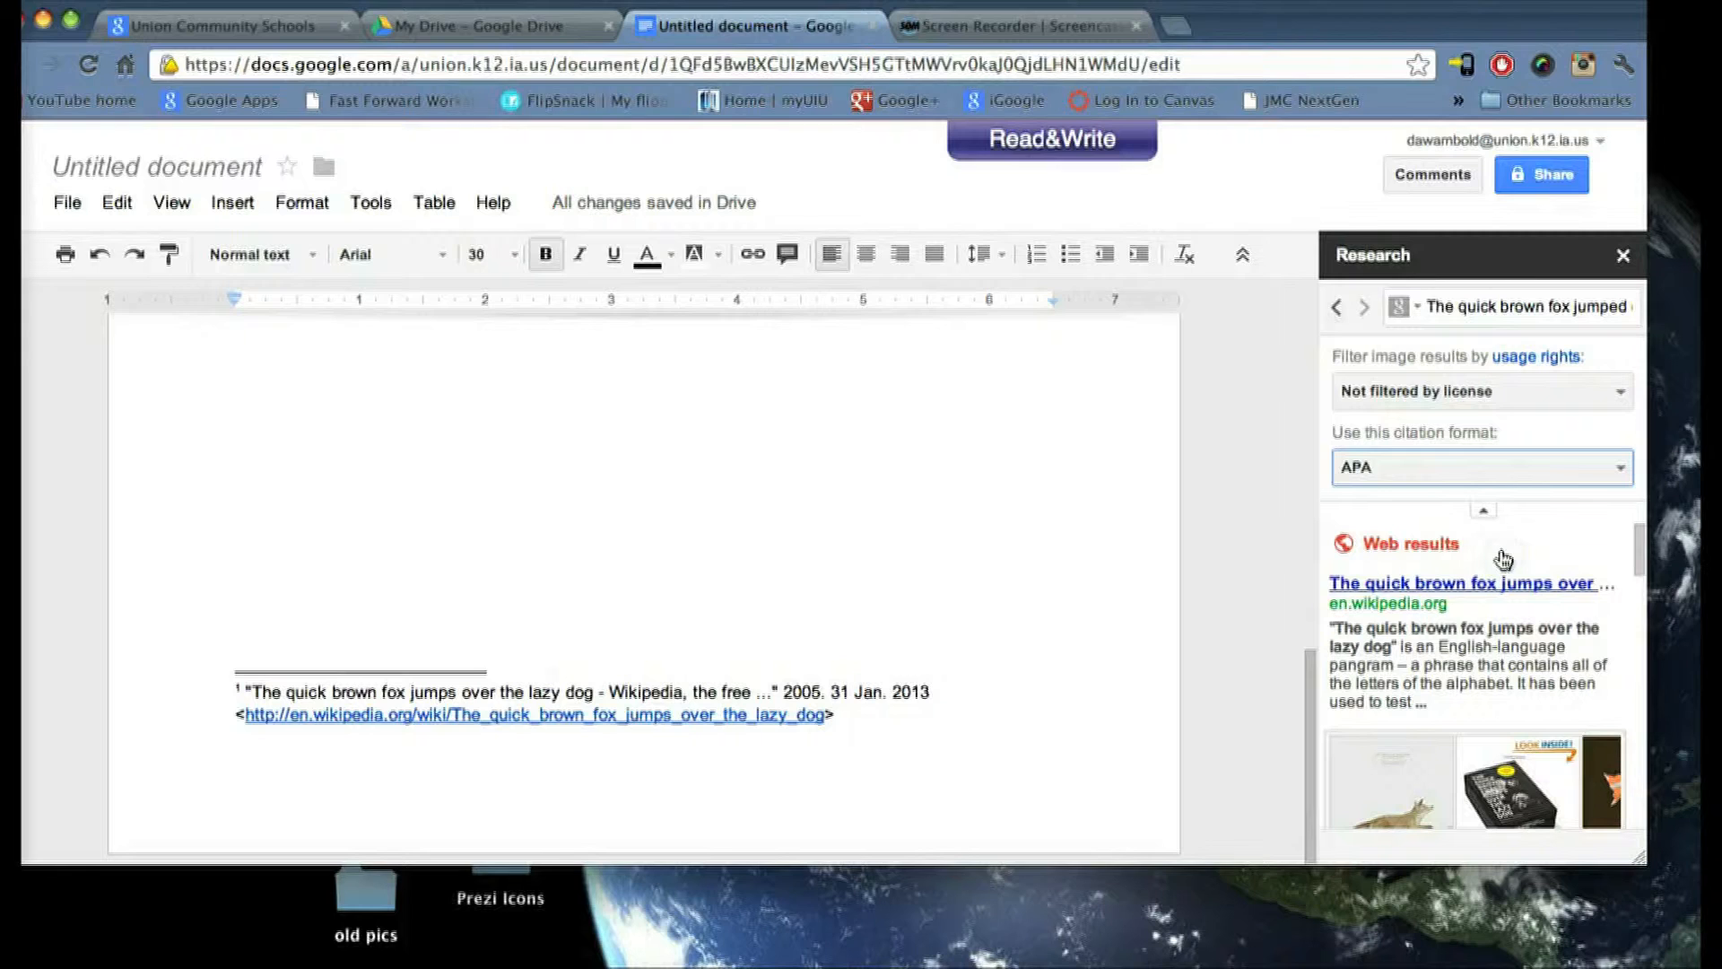
Step: Delete the stray 0 after the footnote marker in the sentence
drag(1308, 757, 1337, 433)
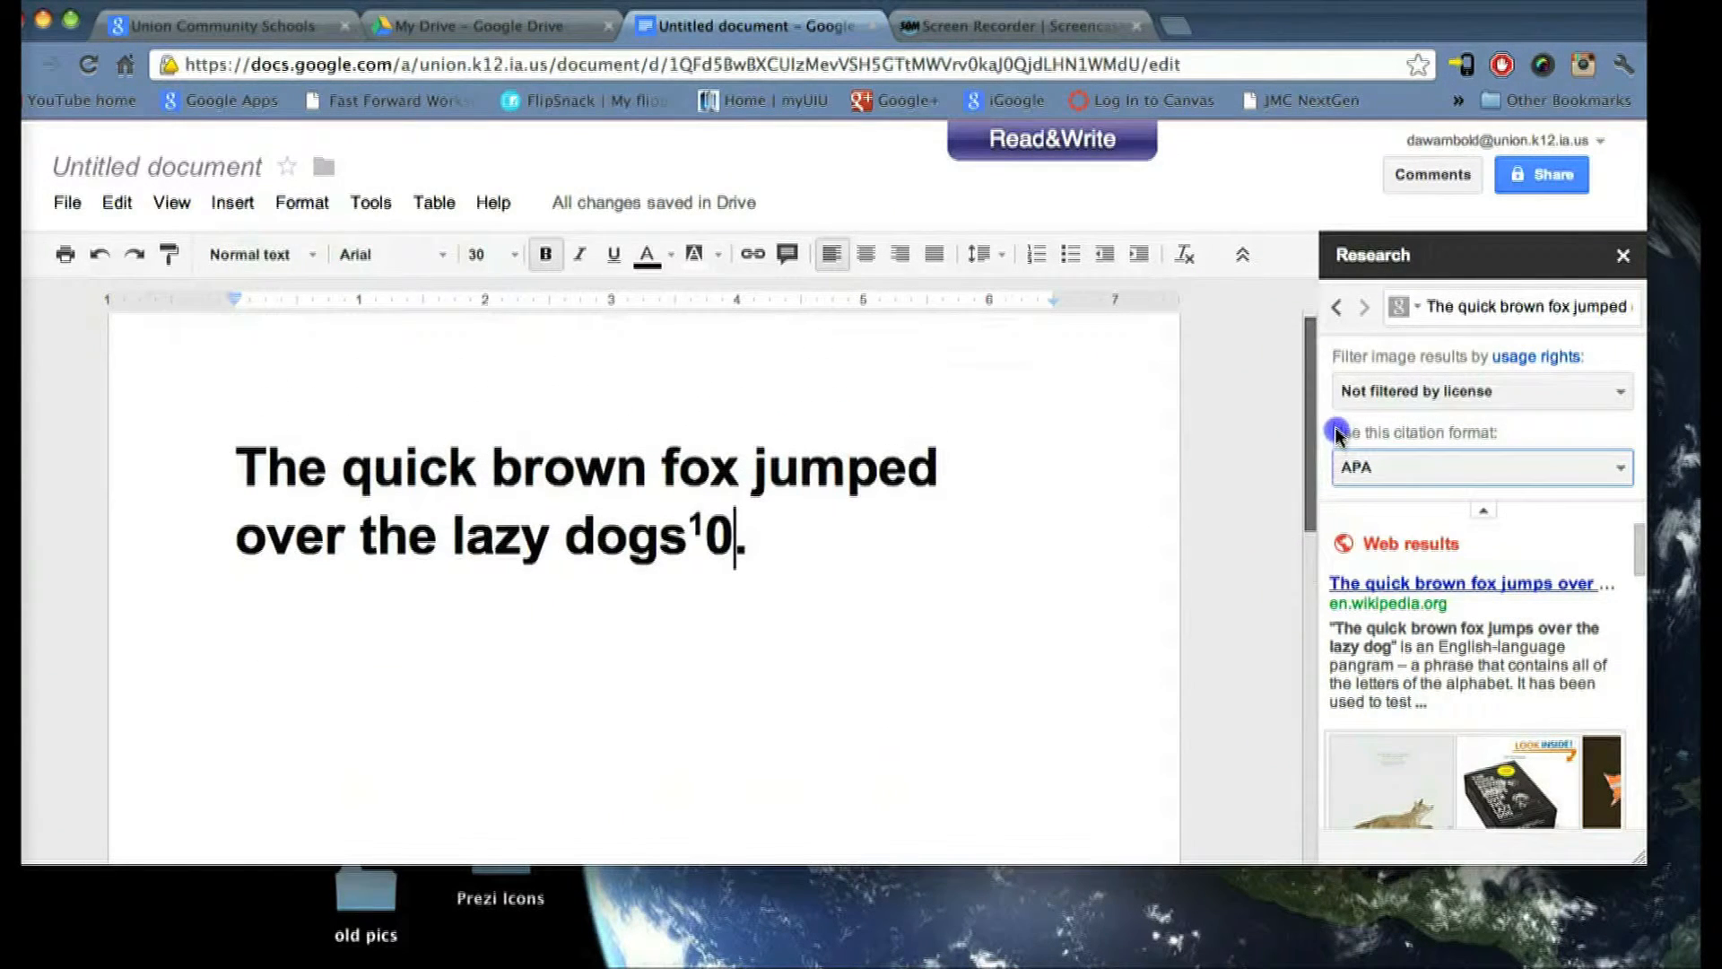
double_click(718, 529)
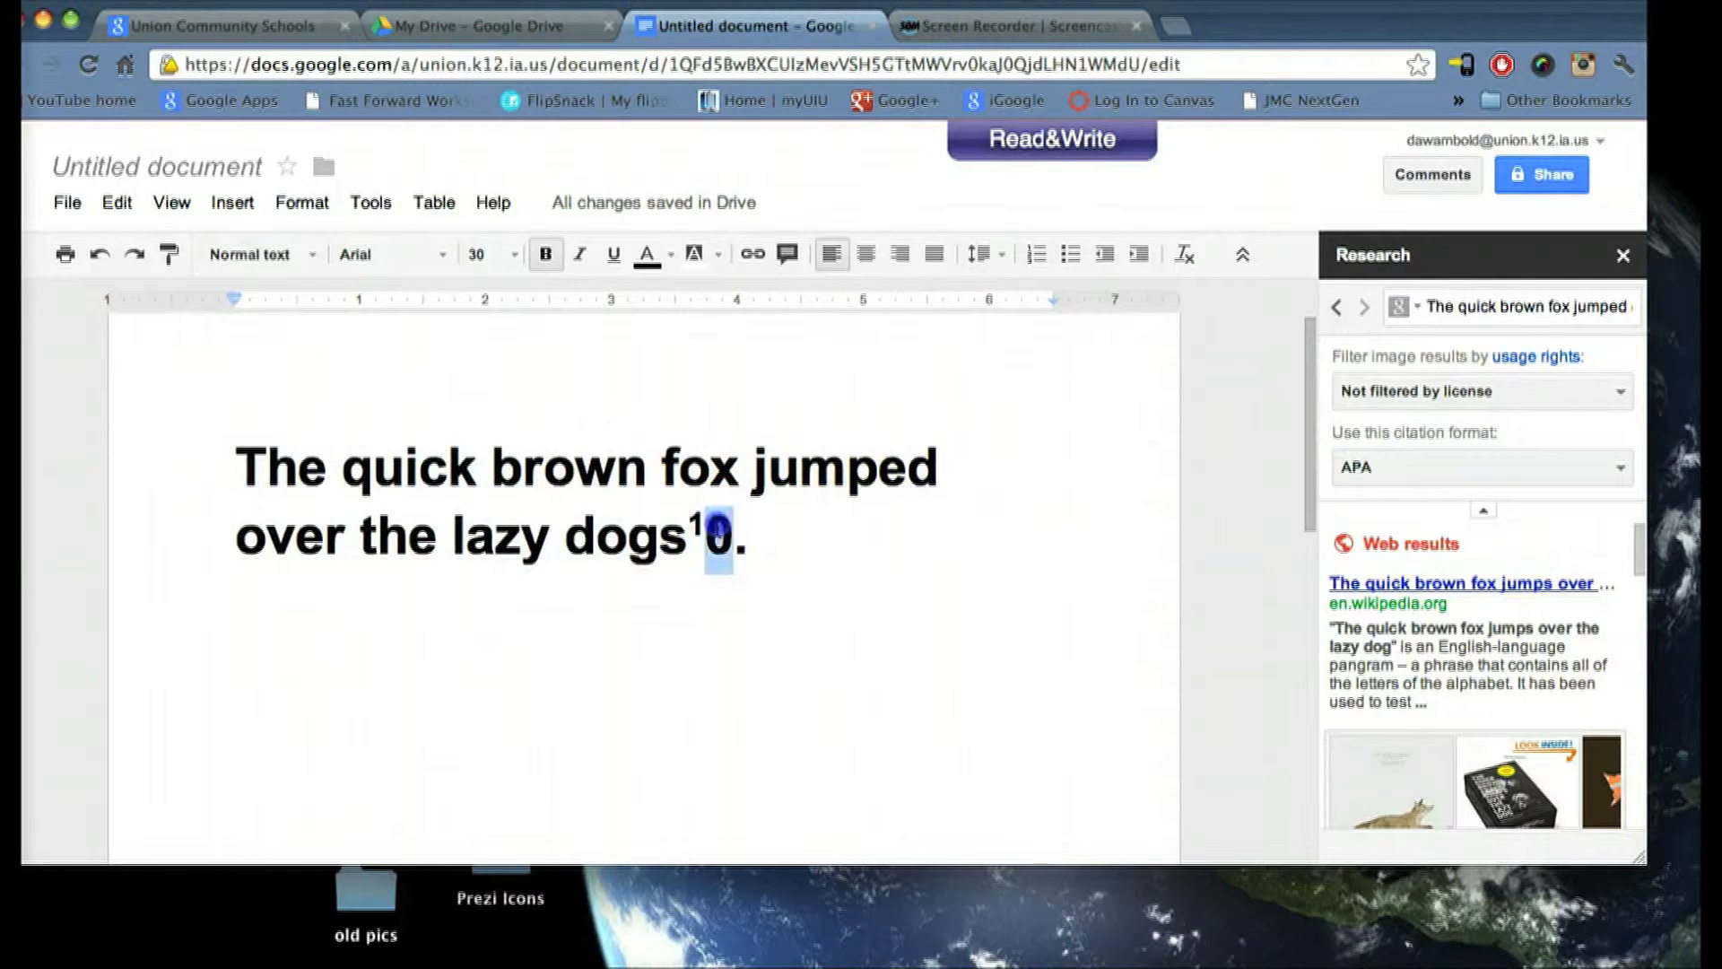
key(BackSpace)
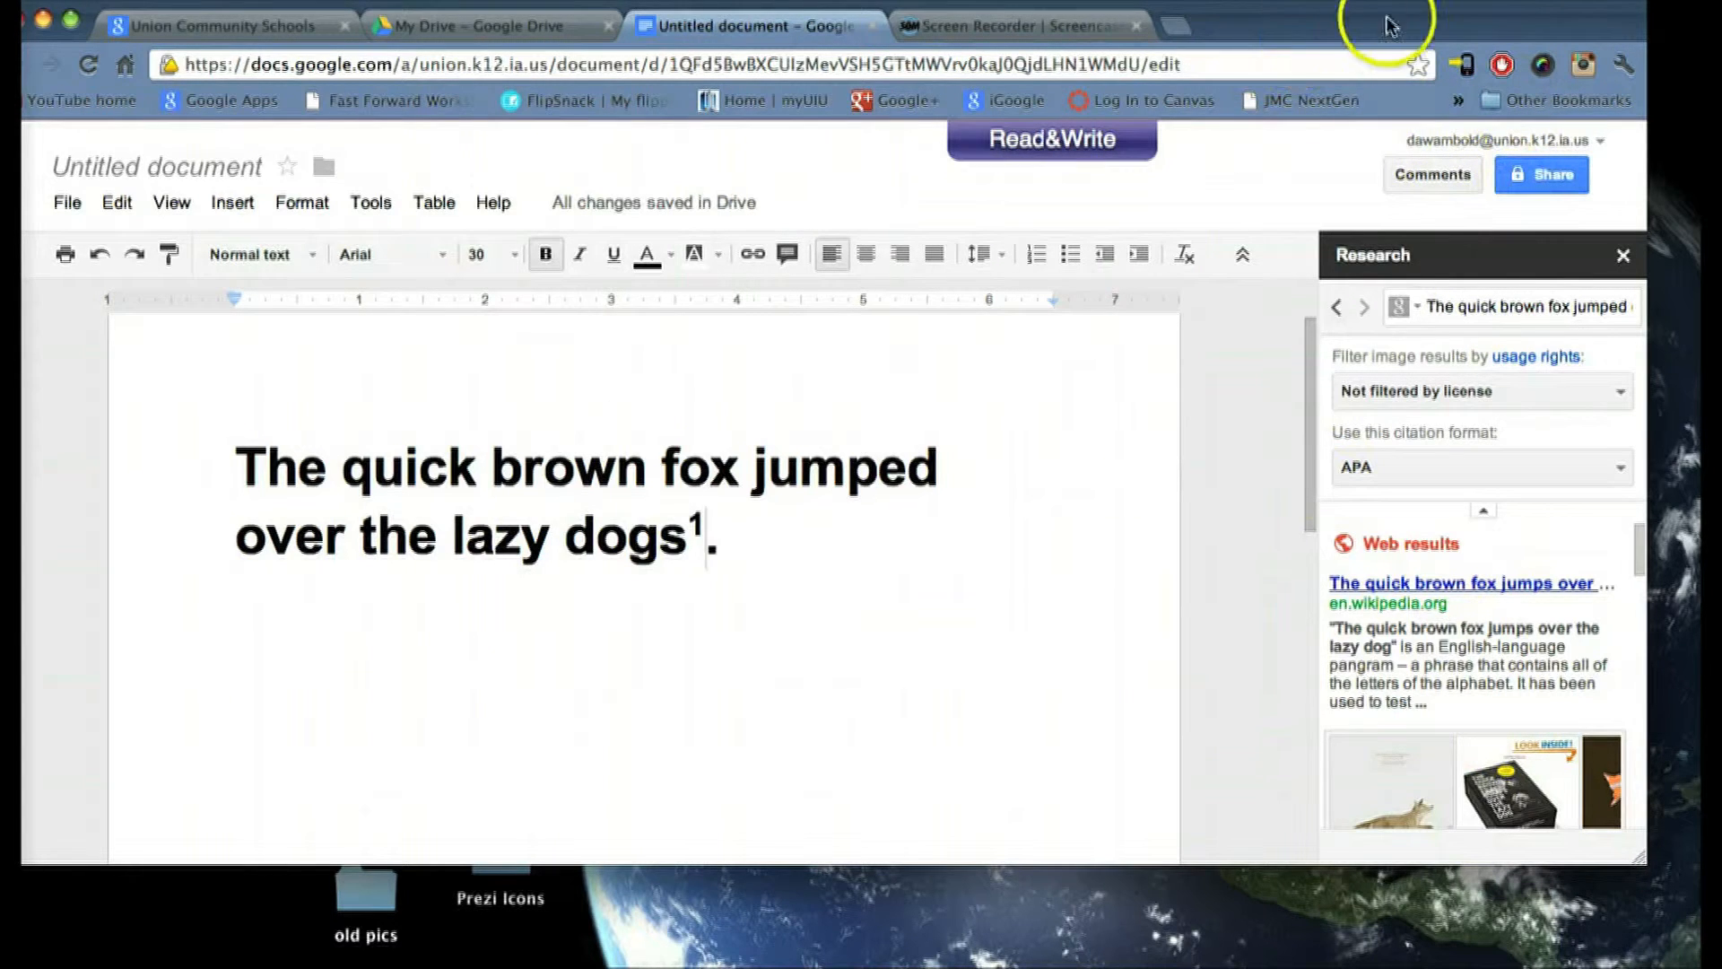
Step: Enlarge the browser window and rename the document "the Brown Fox"
drag(1647, 863, 1700, 965)
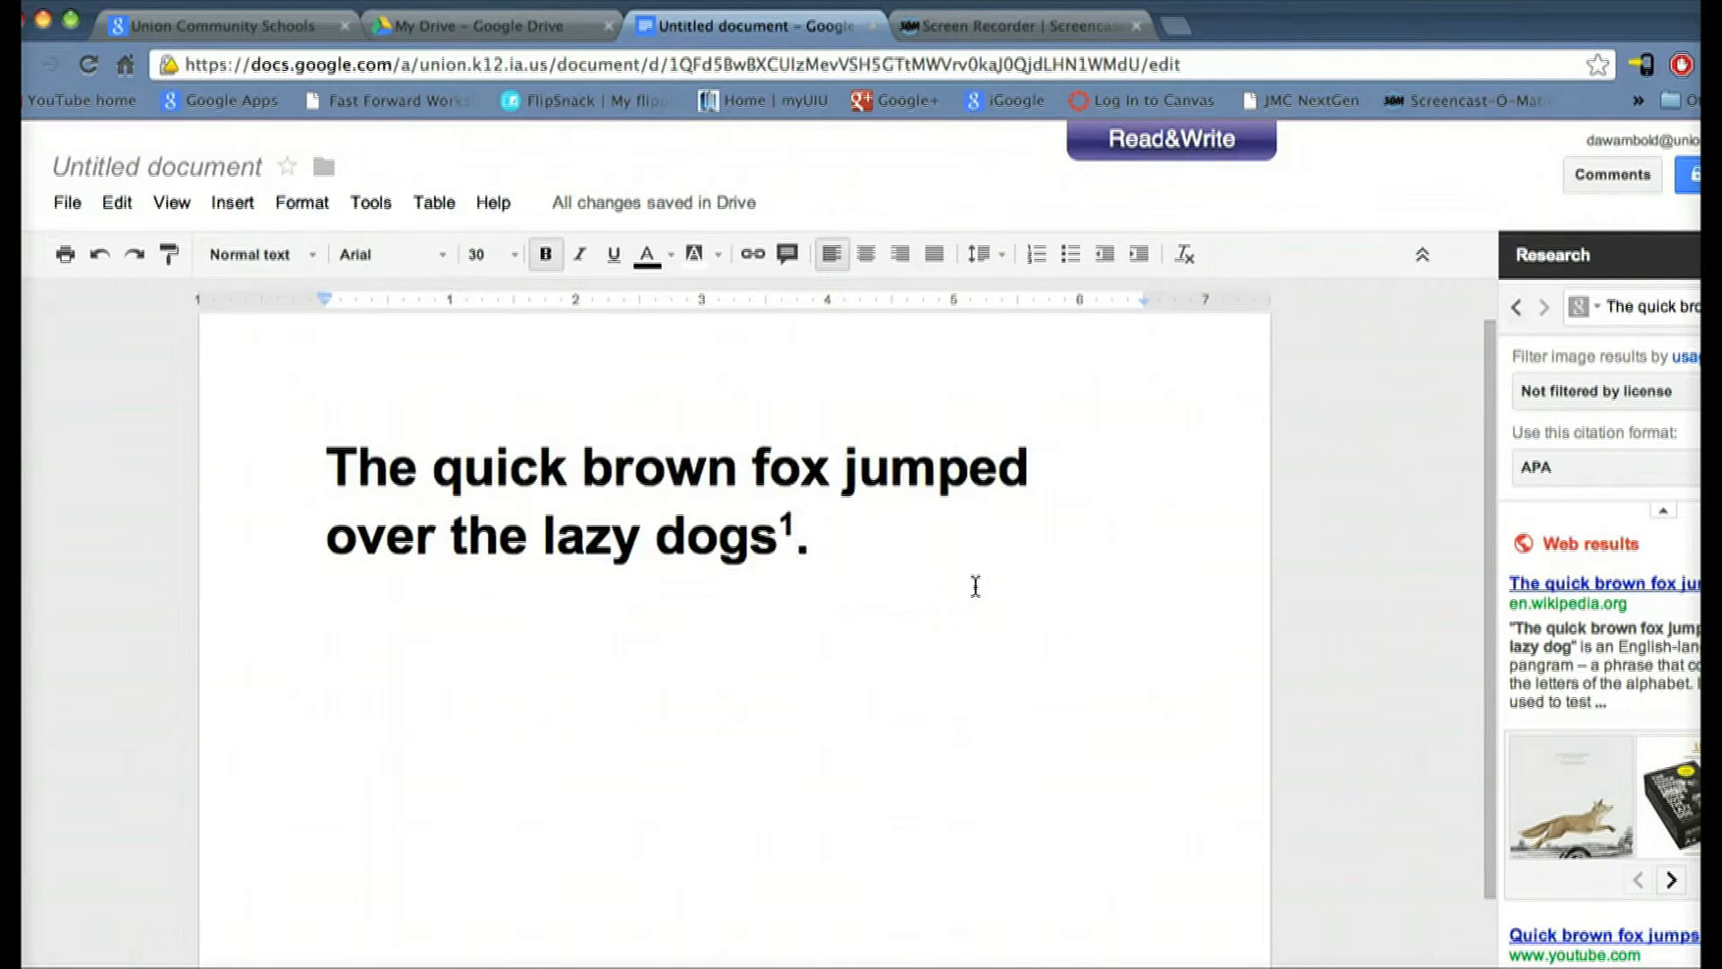
click(153, 169)
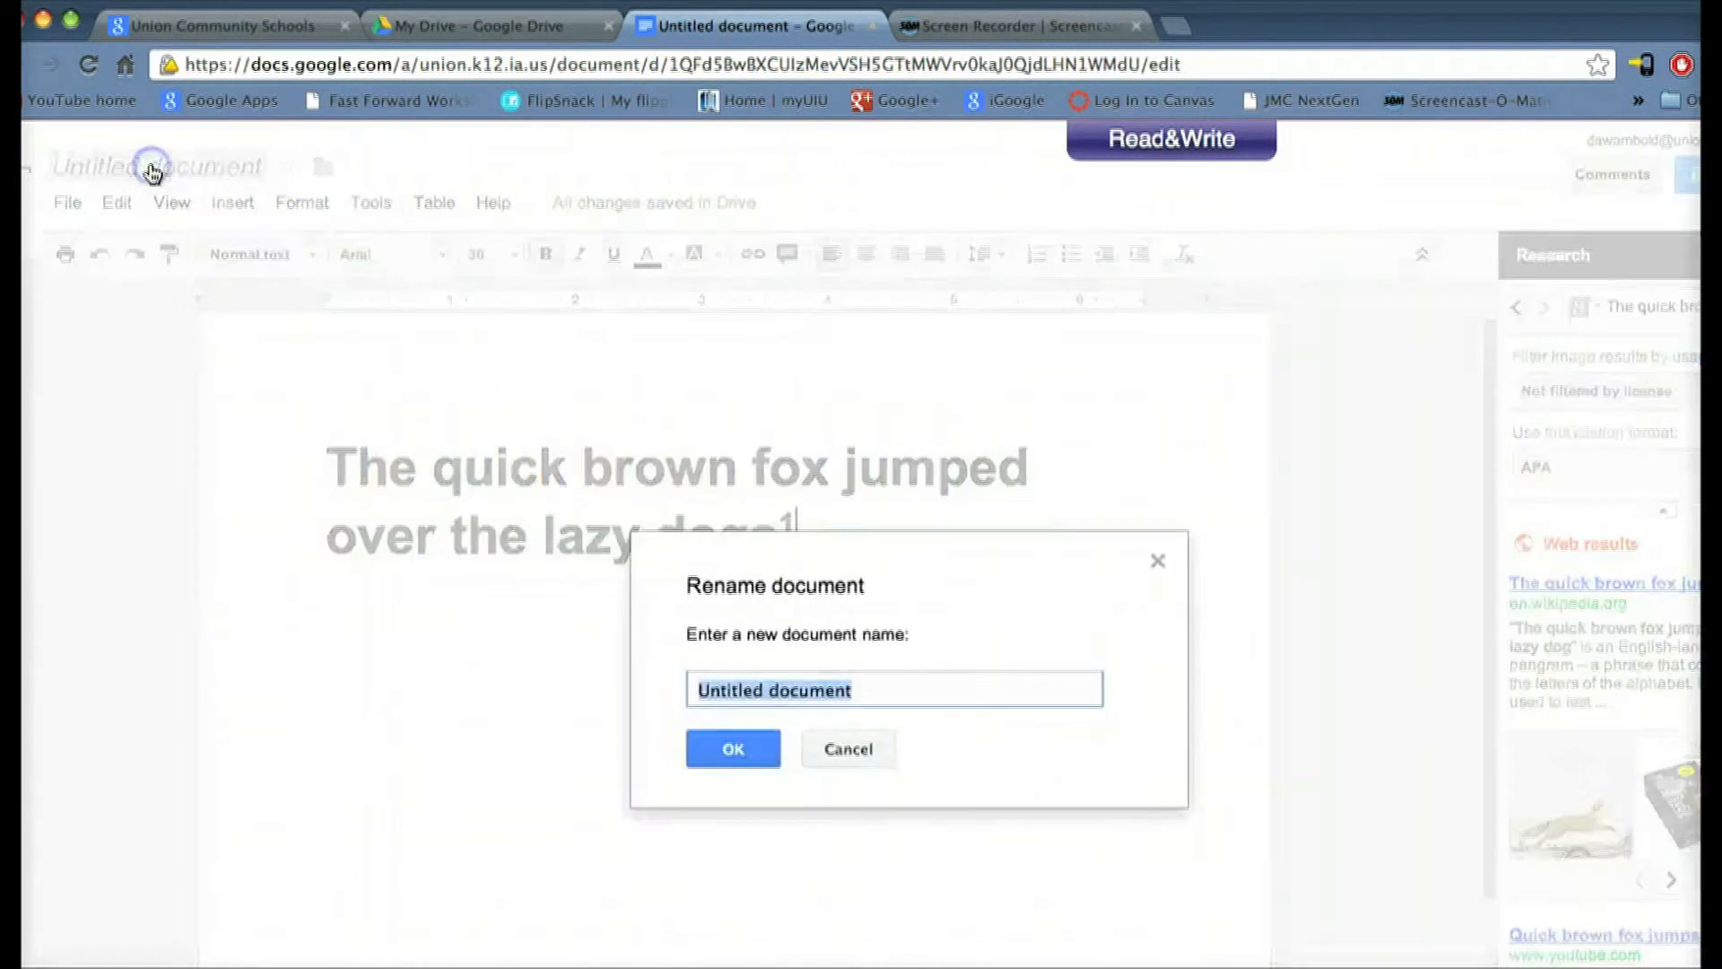
click(982, 768)
text(the Brown Fox)
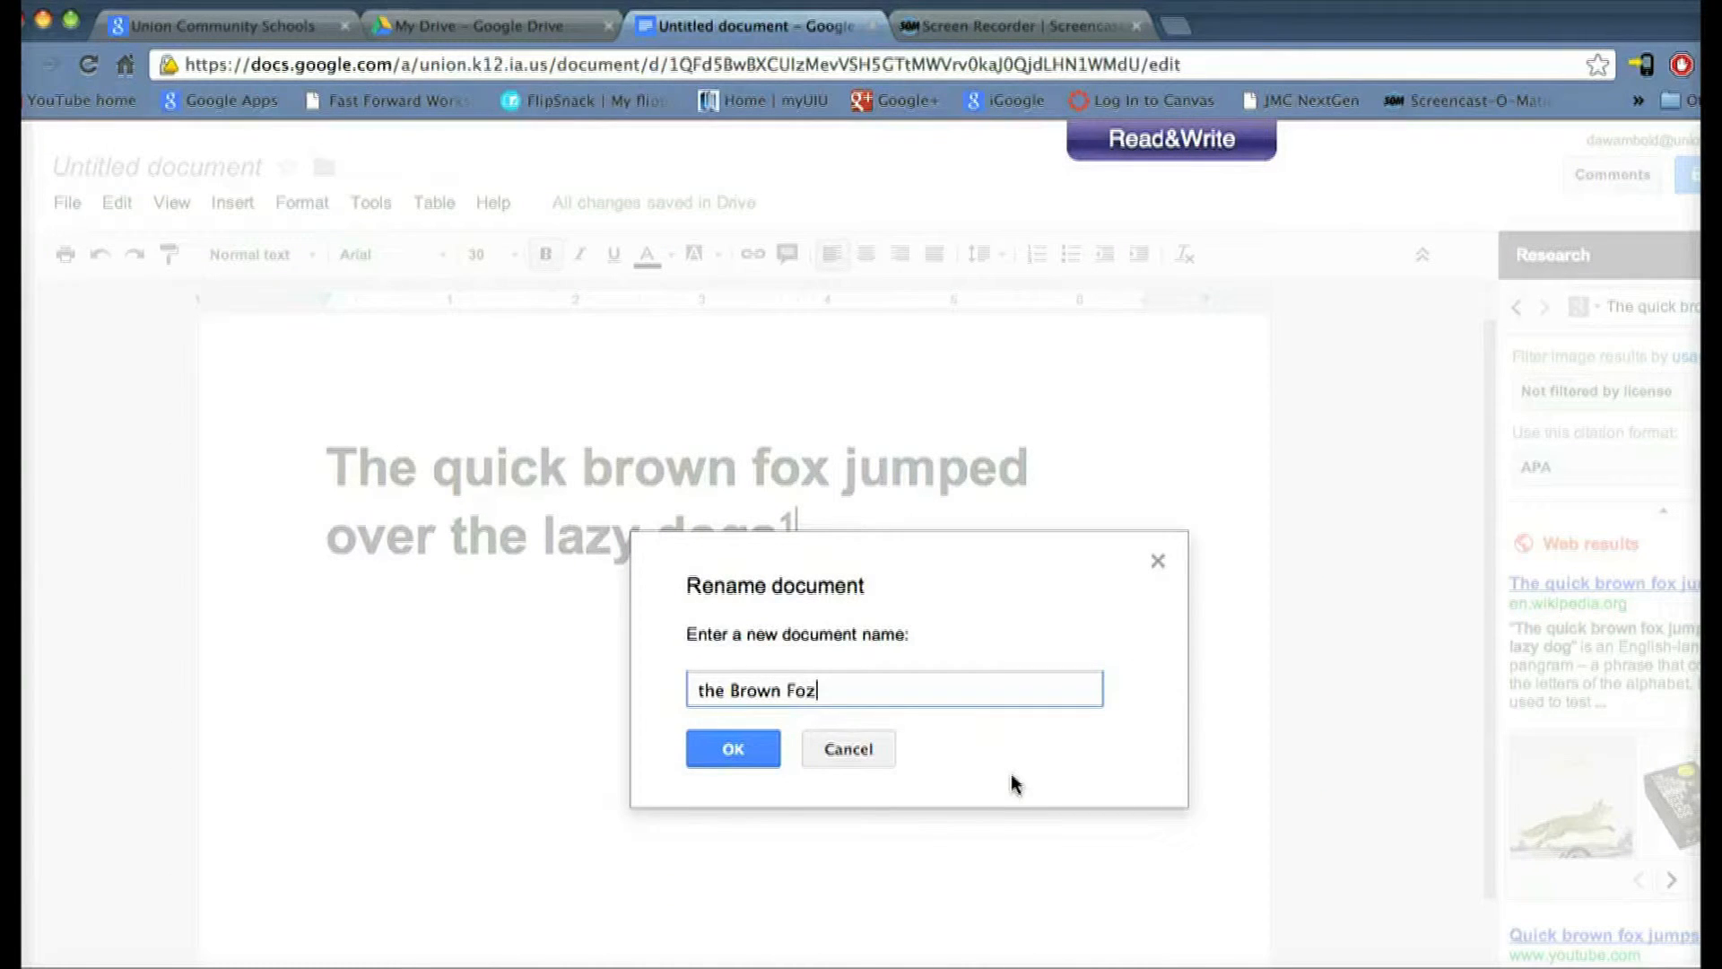
click(751, 750)
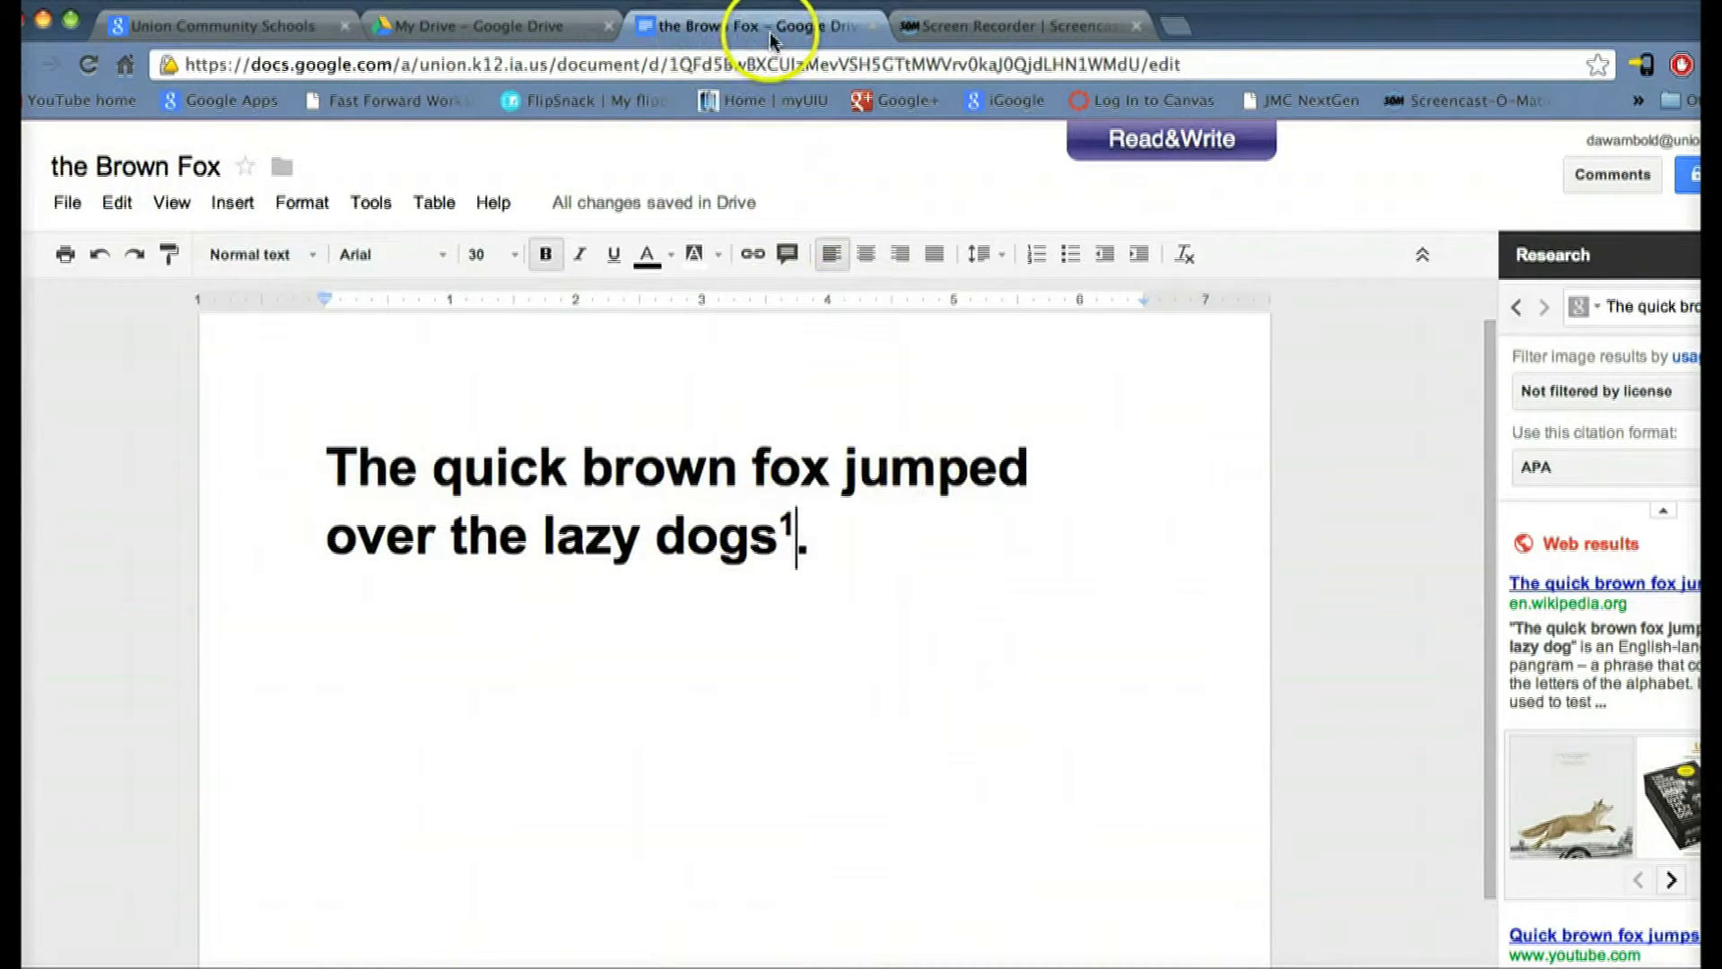
Step: Close the document and reopen "the Brown Fox" from the My Drive list
click(465, 34)
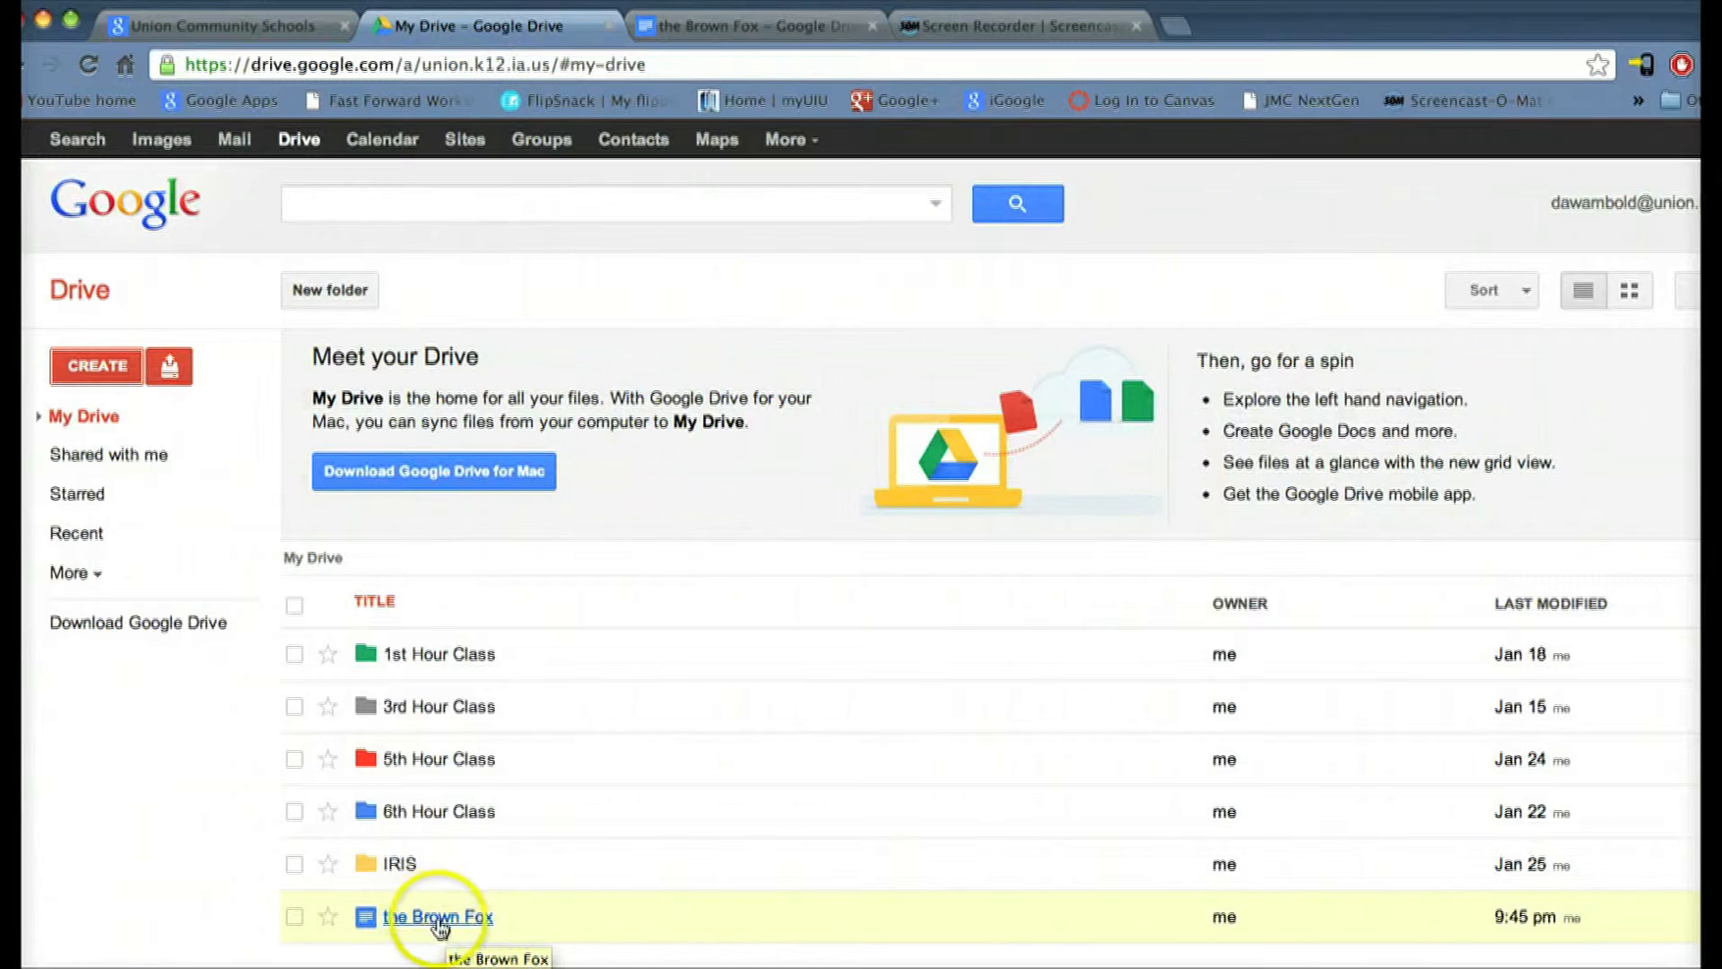
click(796, 32)
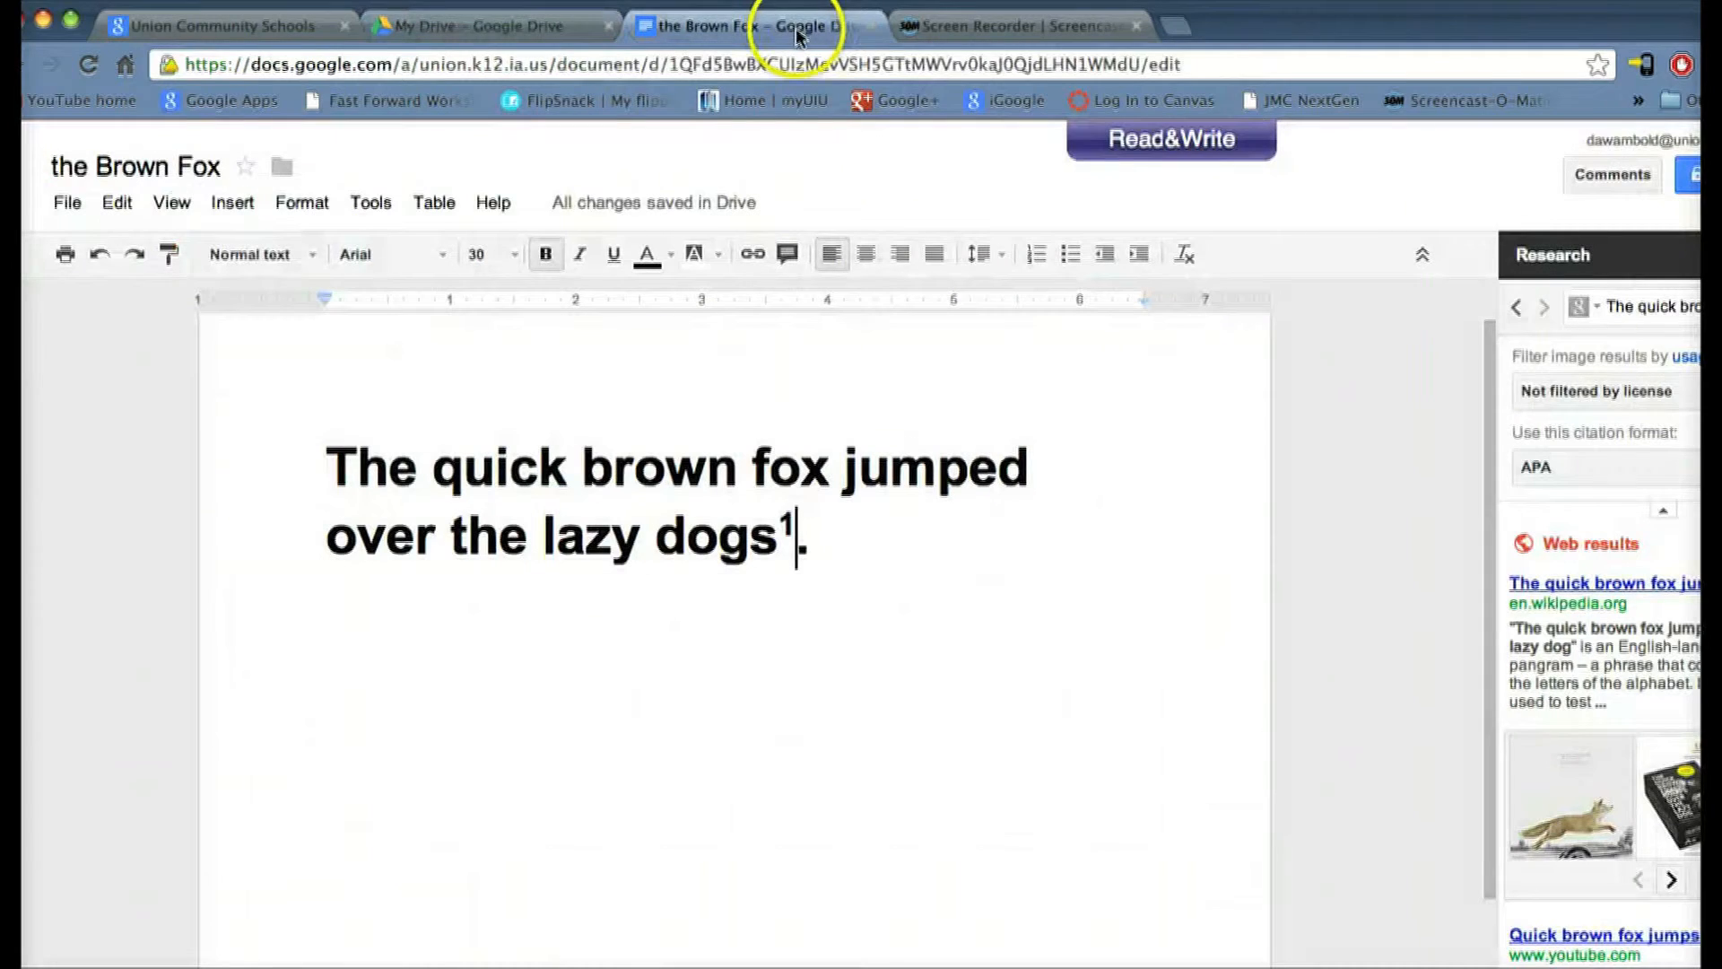
click(871, 28)
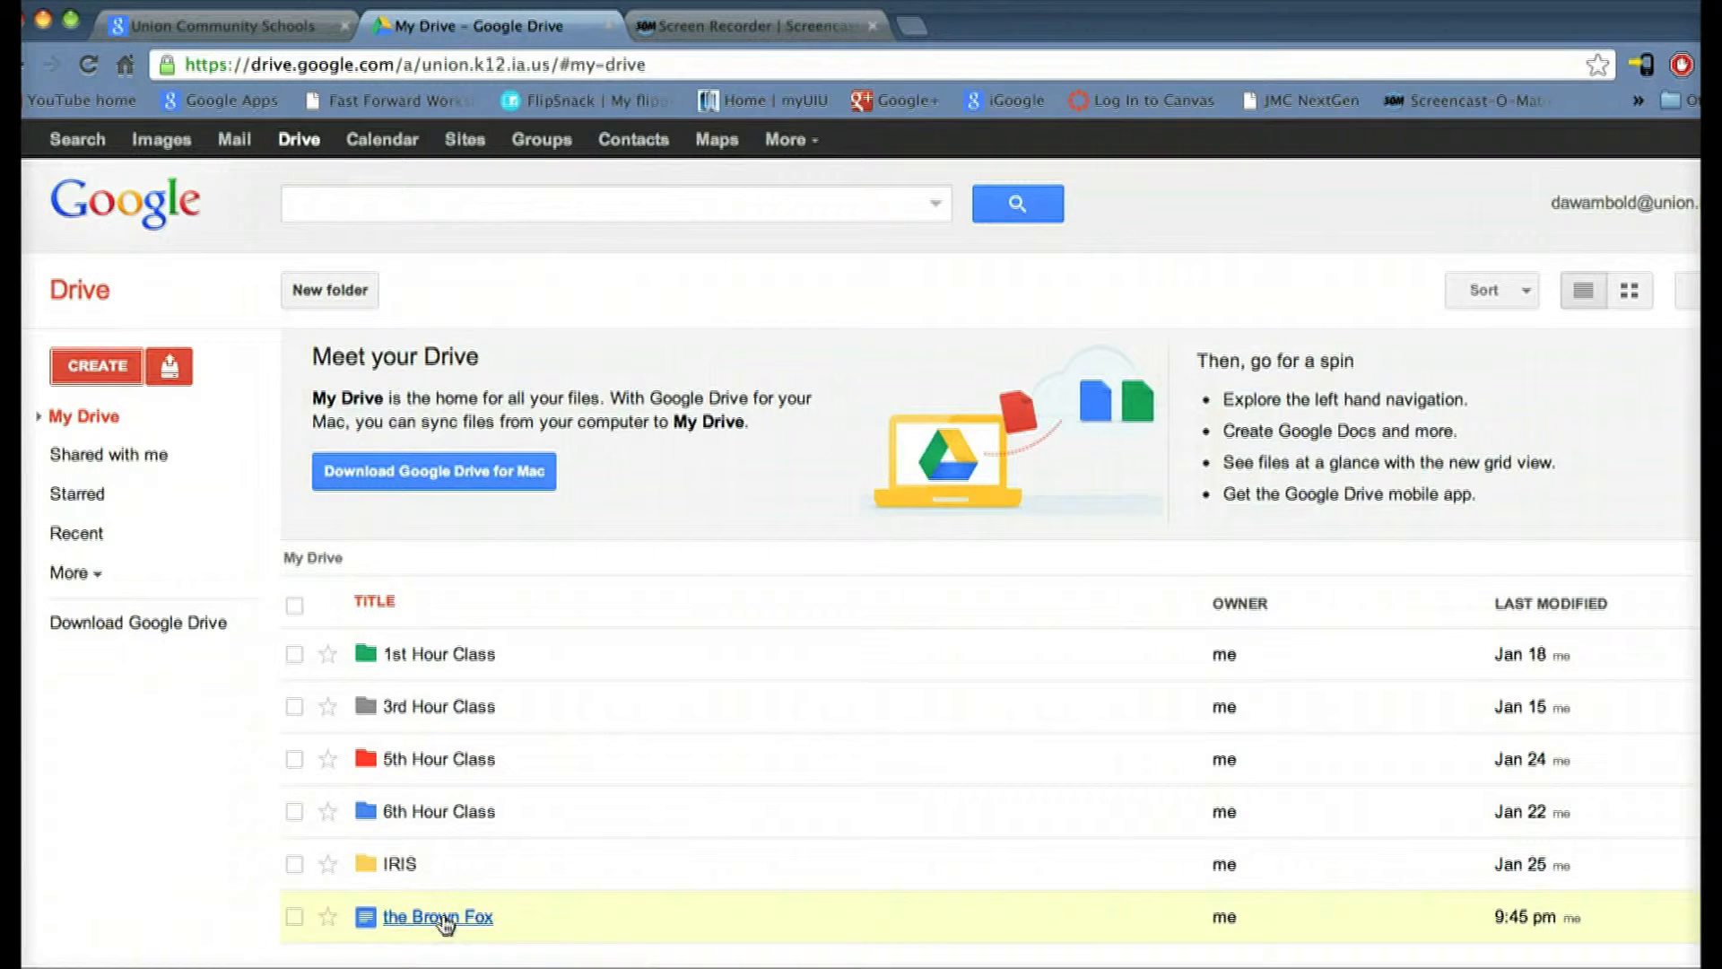
click(446, 916)
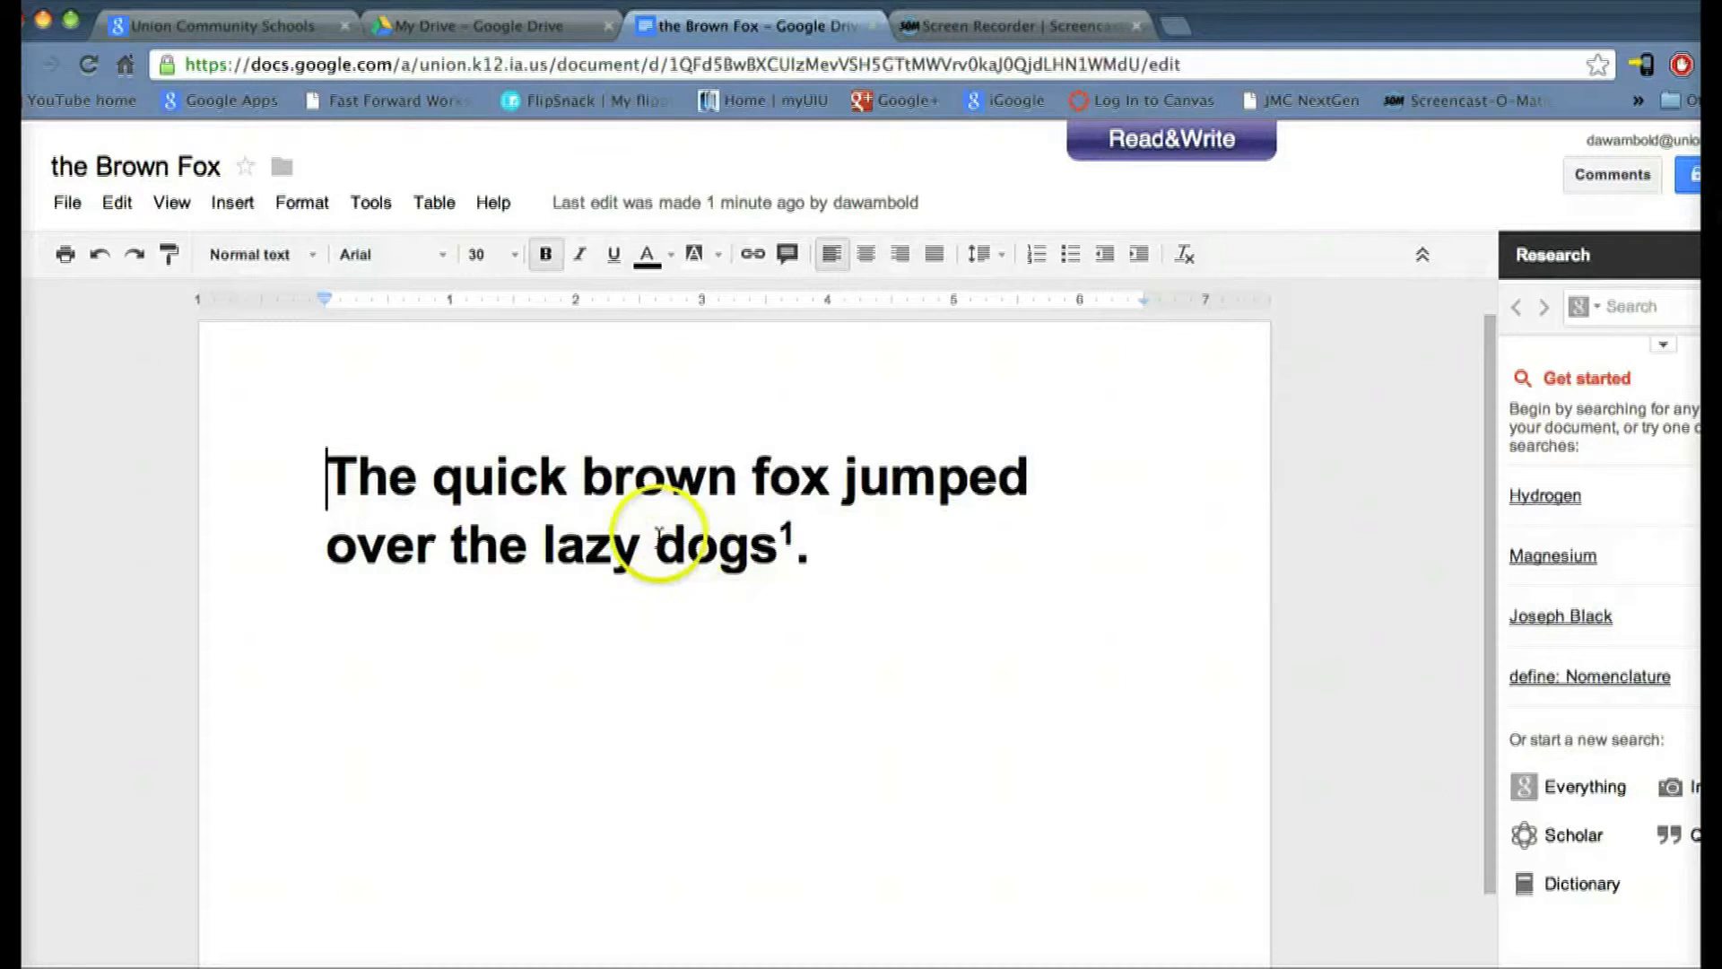
Step: Download the document in Microsoft Word (.docx) format
click(60, 207)
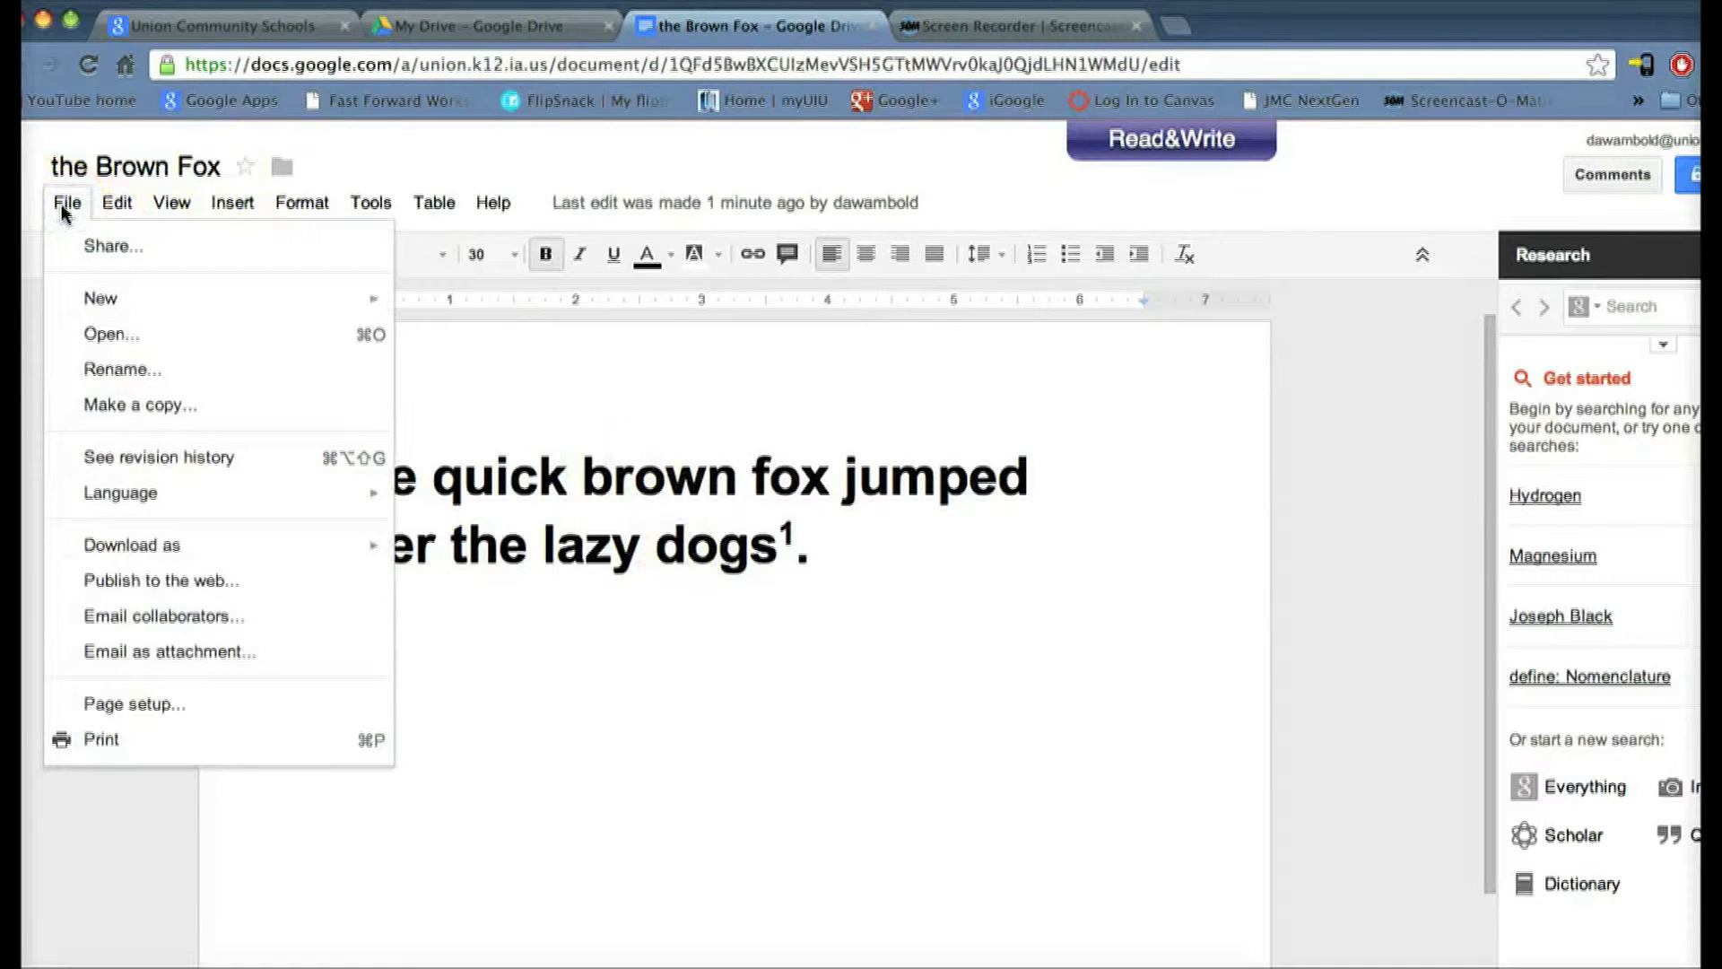
mouse_move(230, 558)
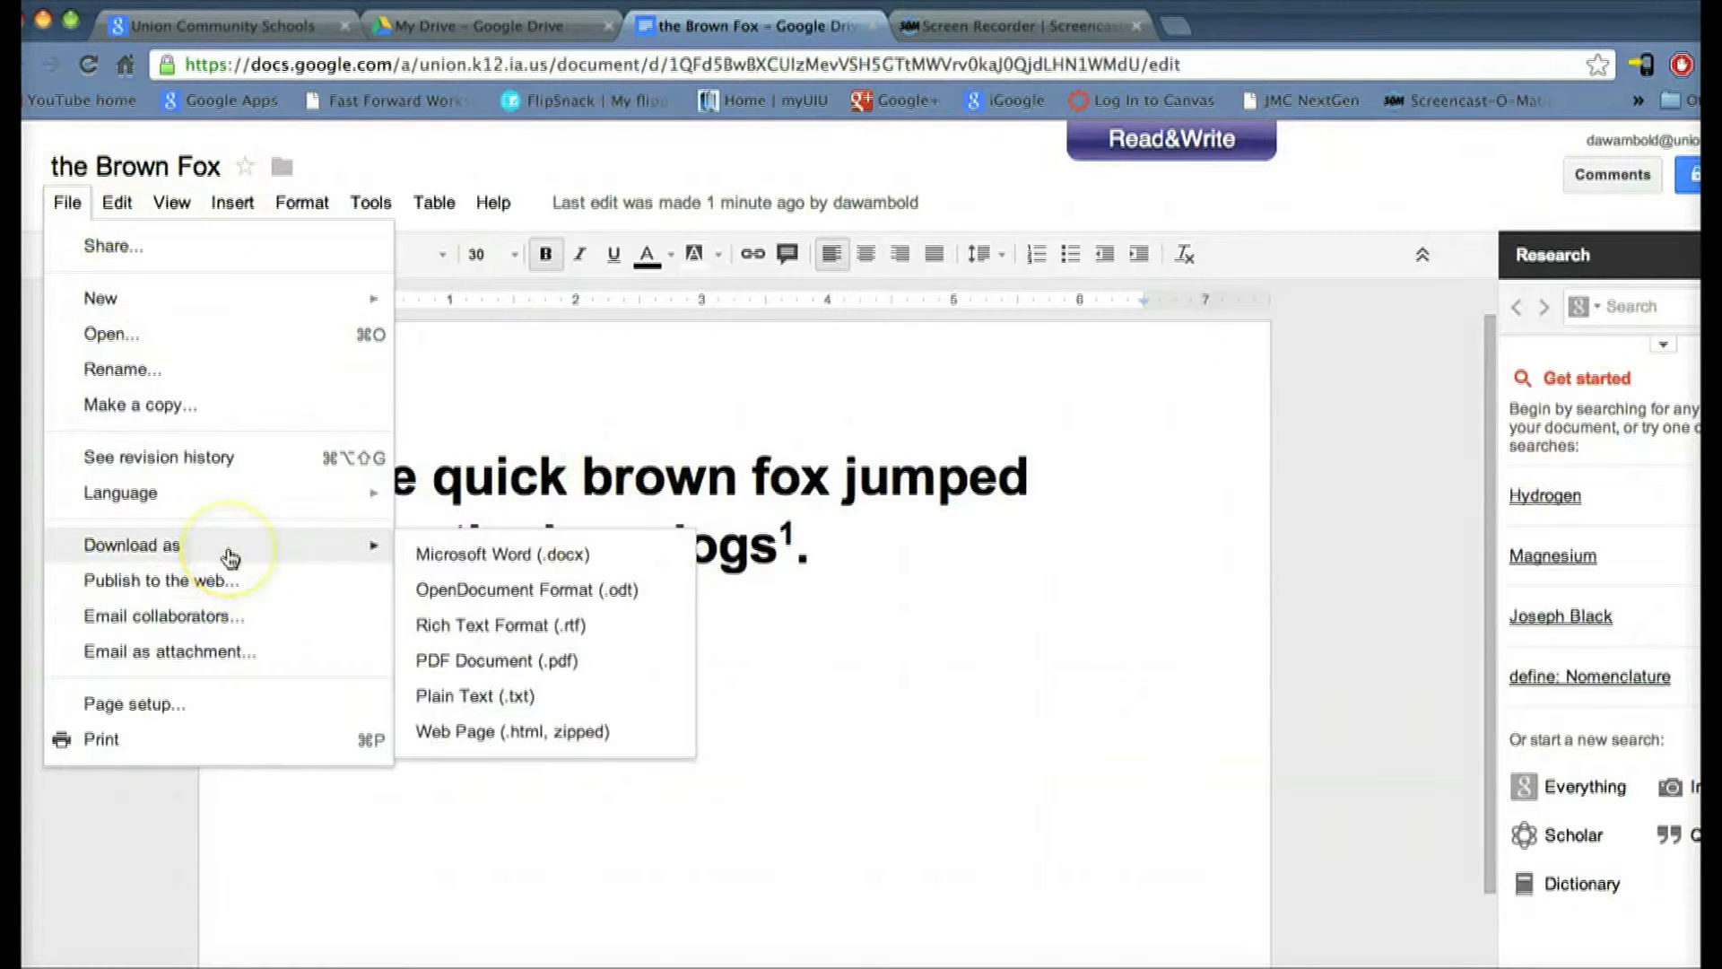
click(502, 564)
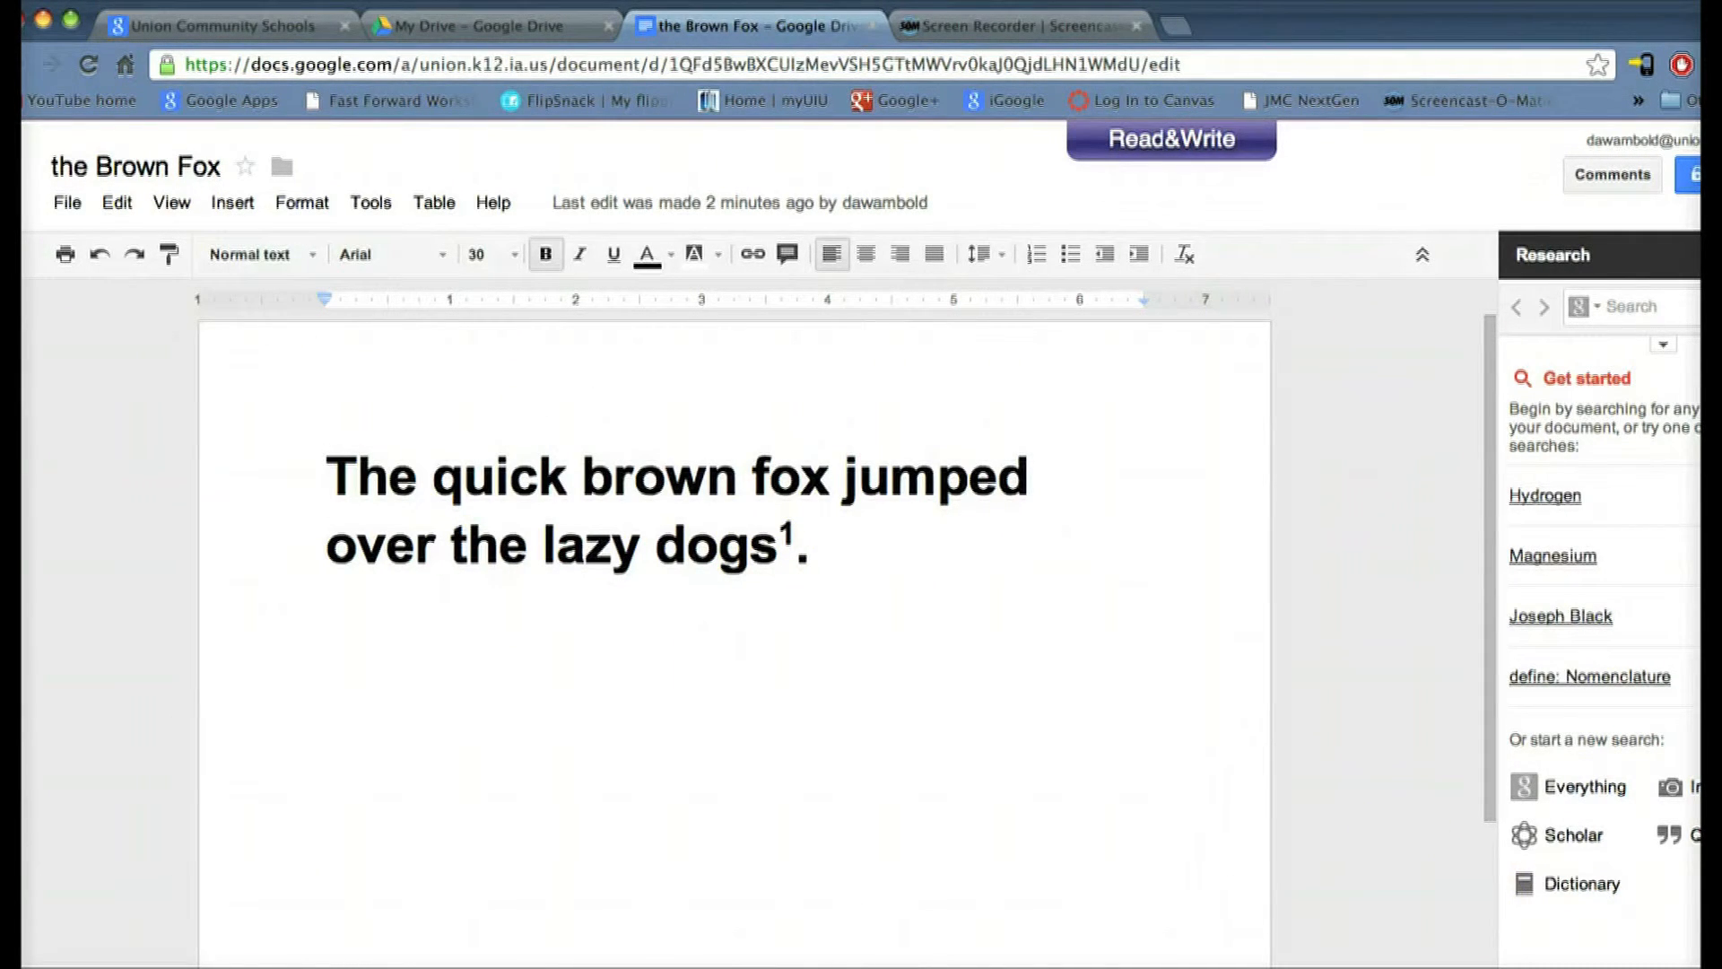
Step: Open the downloaded file theBrownFox (1).docx in Microsoft Word
drag(1721, 968, 1709, 911)
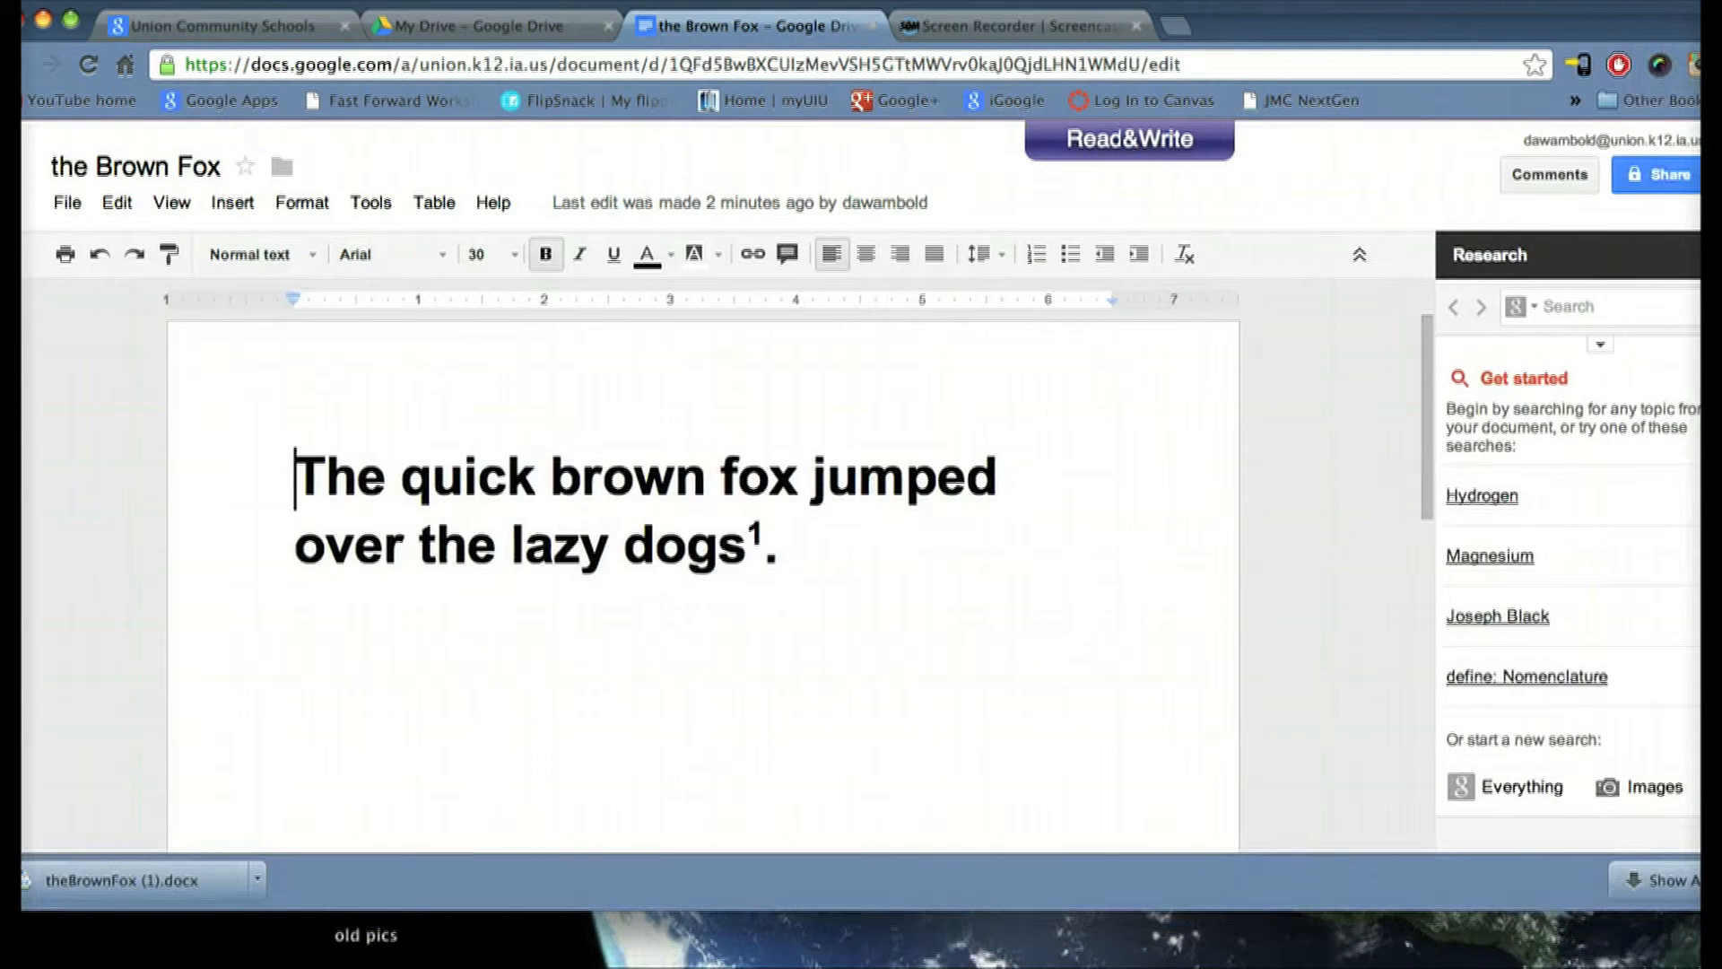
drag(1428, 499, 1417, 601)
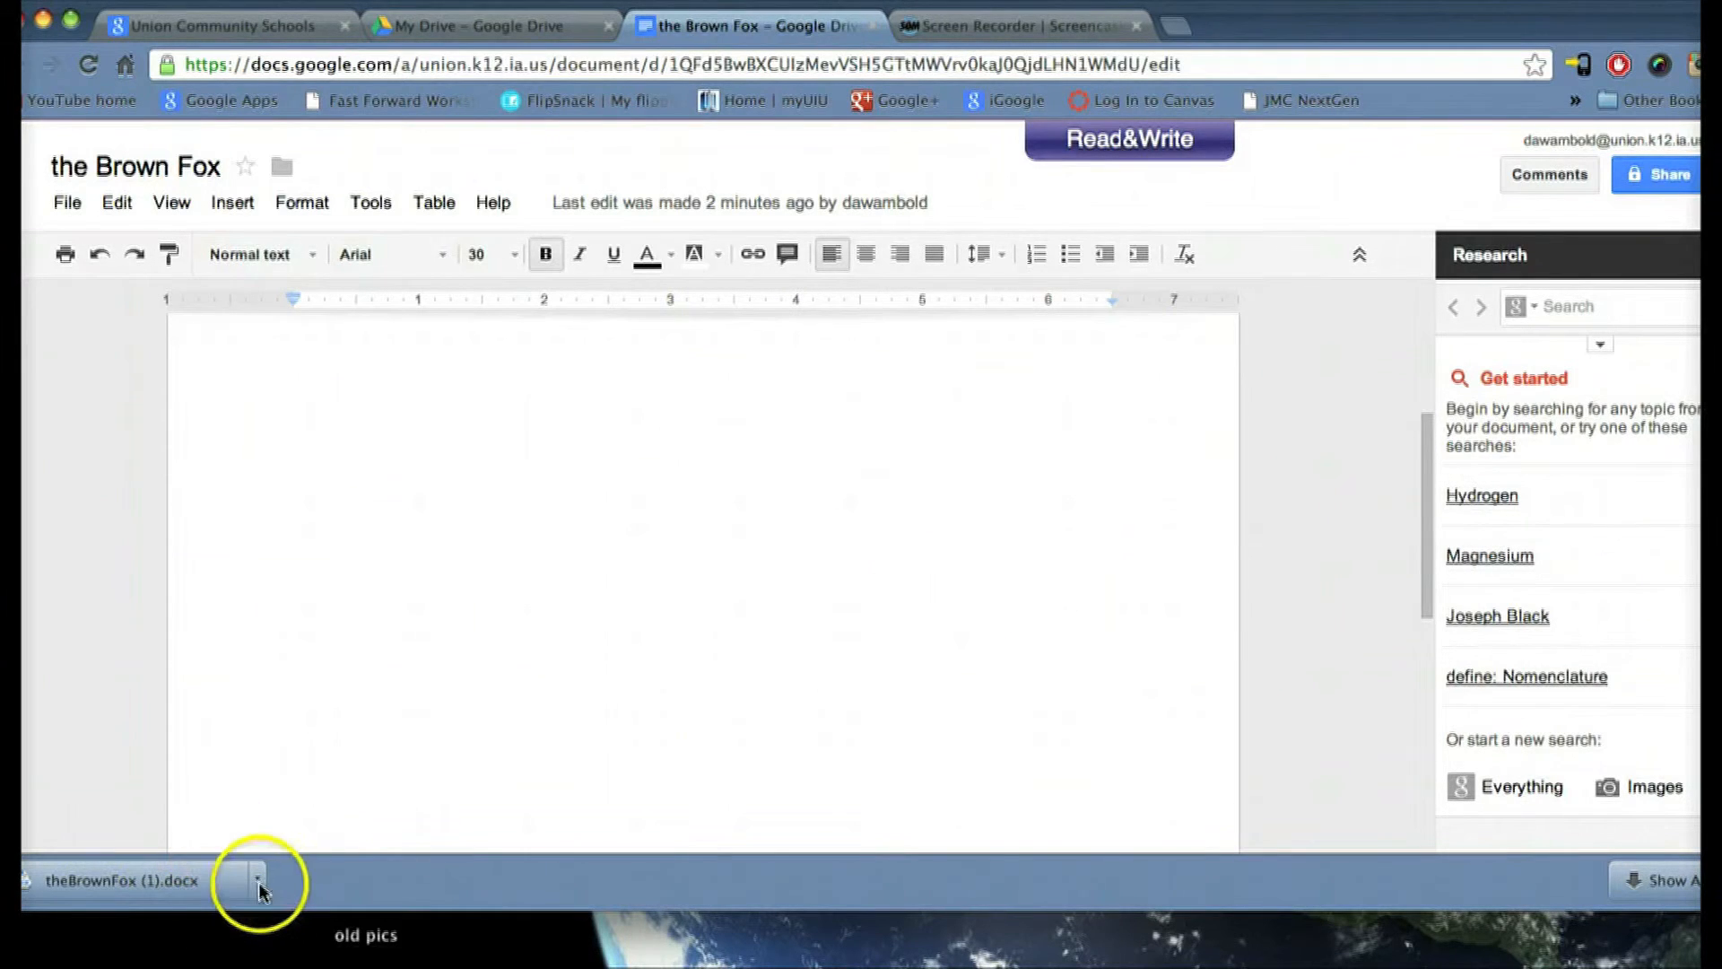
click(260, 890)
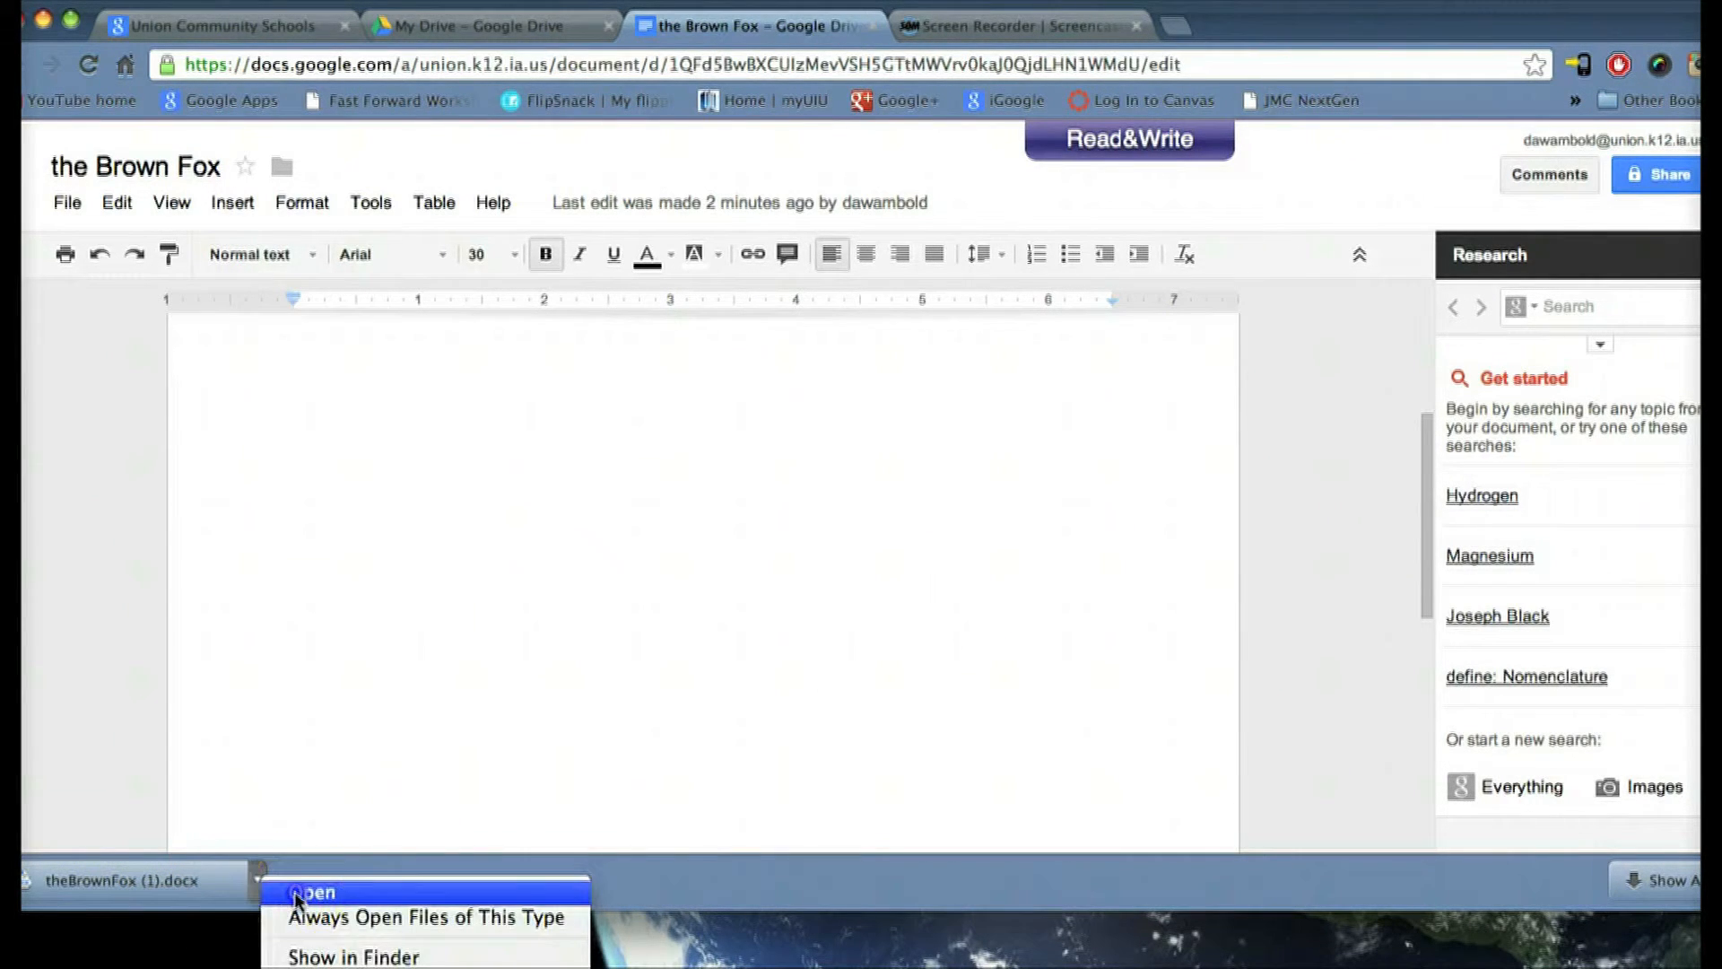
click(296, 892)
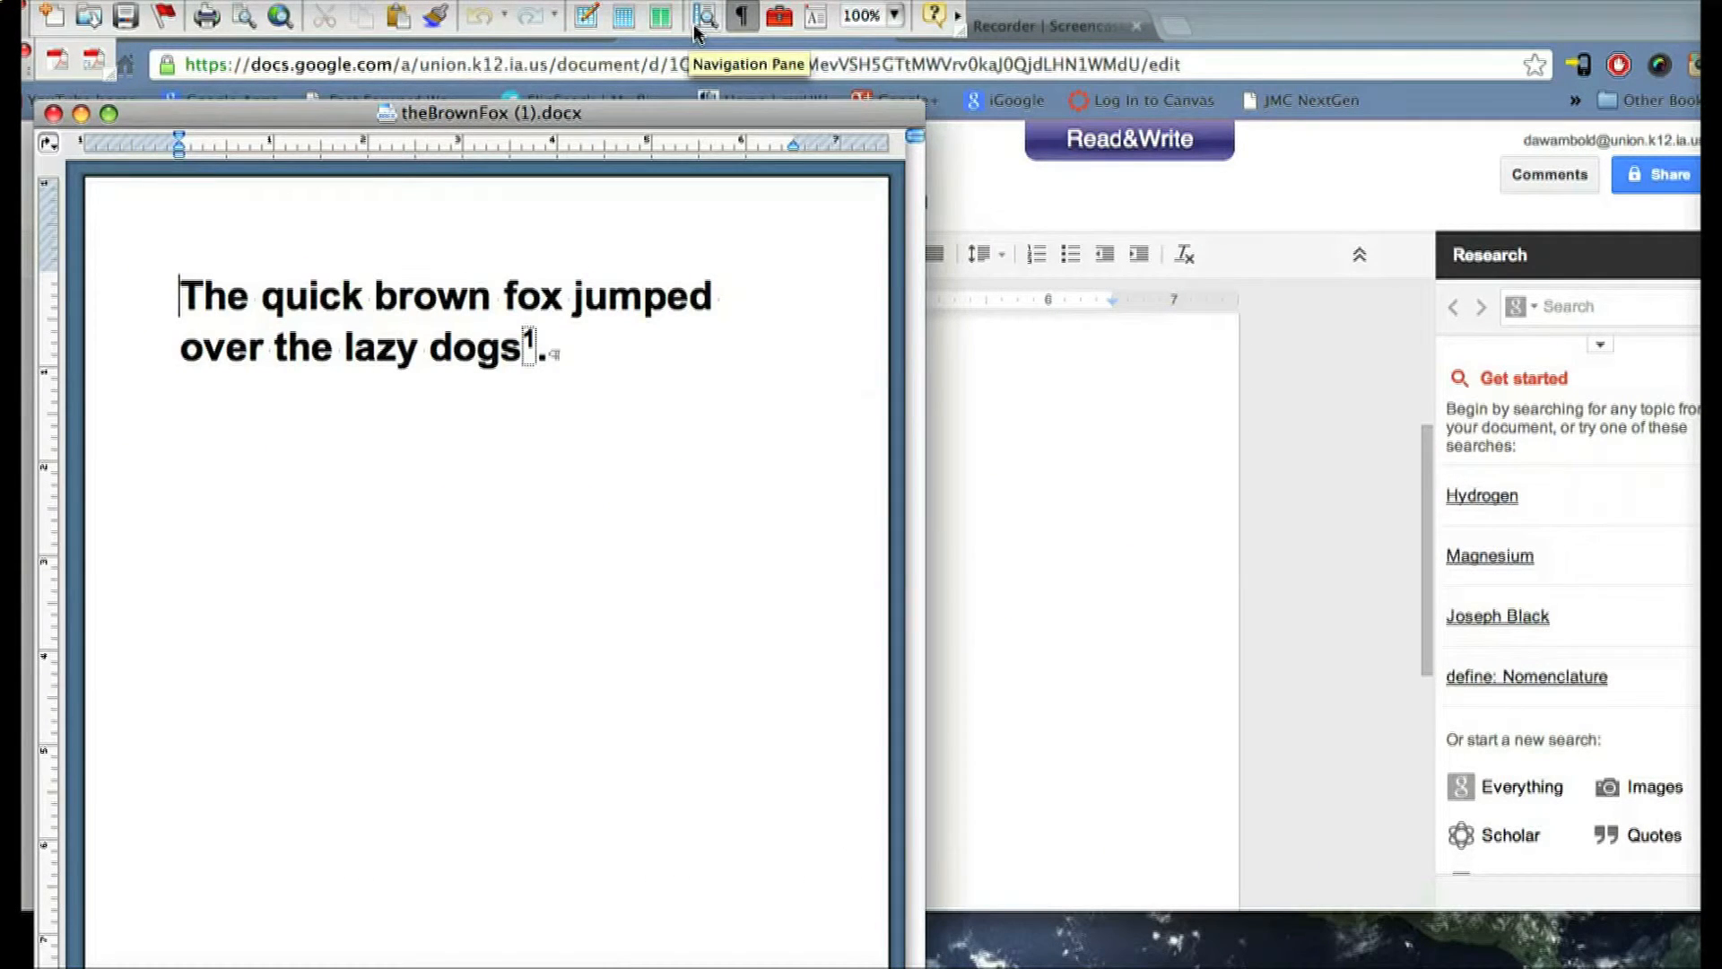
click(244, 18)
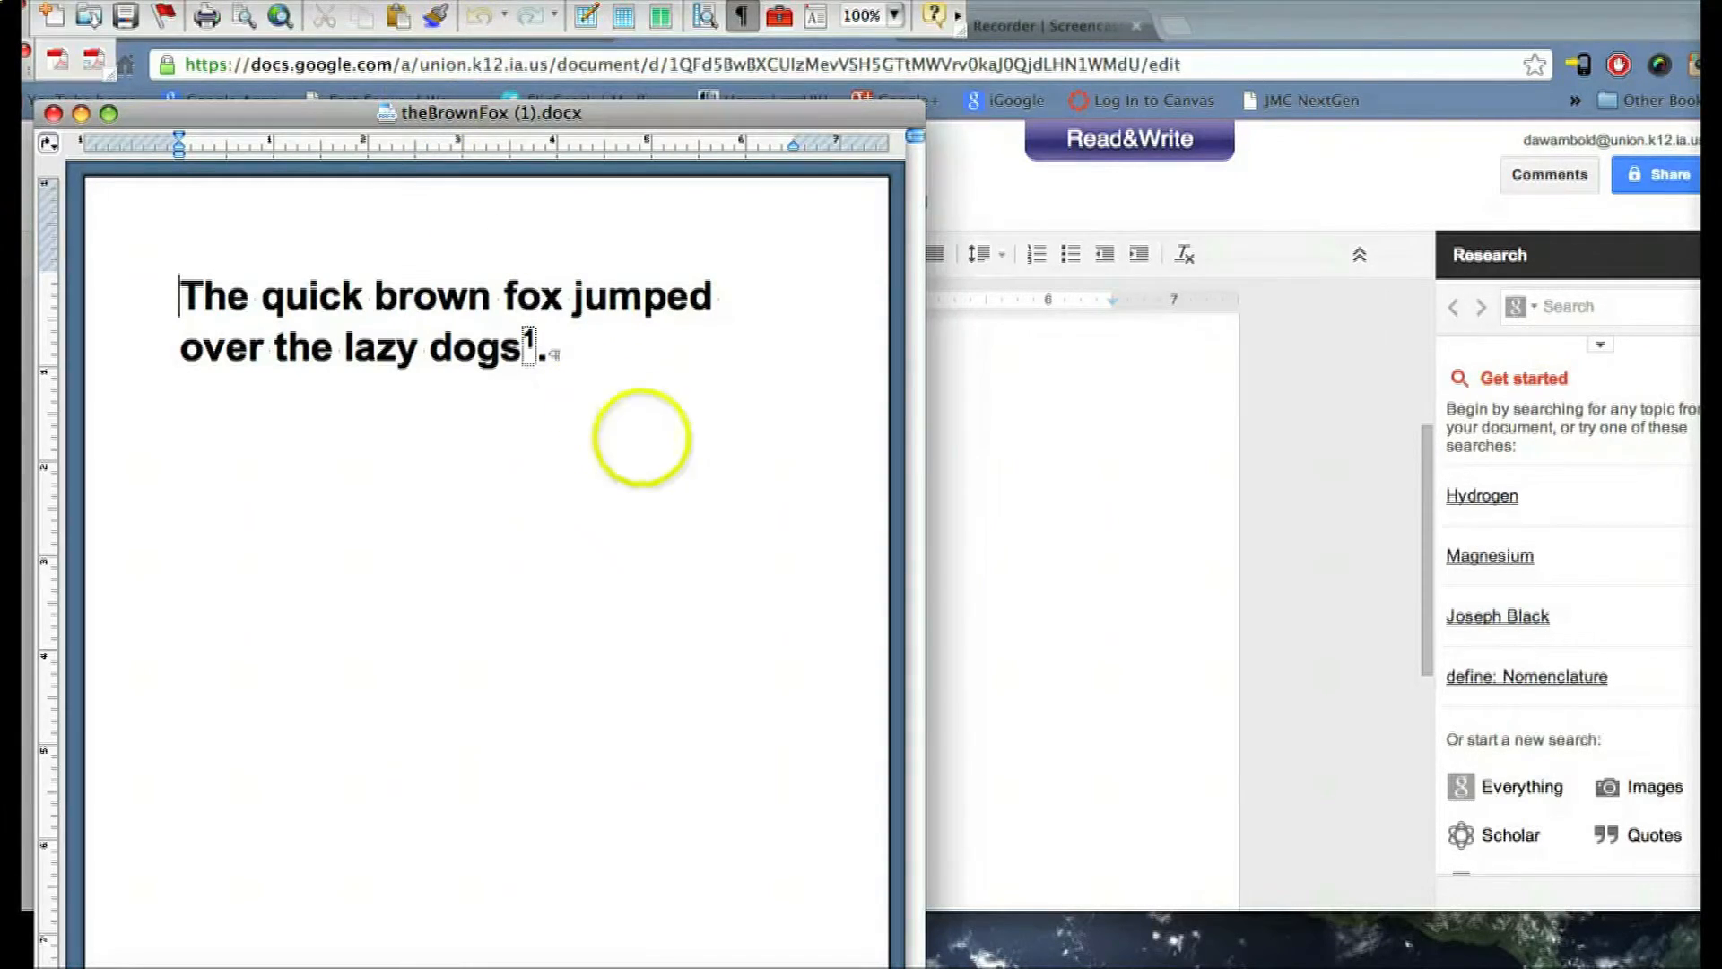
Step: Close the Word copy and, back in the browser, close and reopen "the Brown Fox" from the My Drive list
click(53, 115)
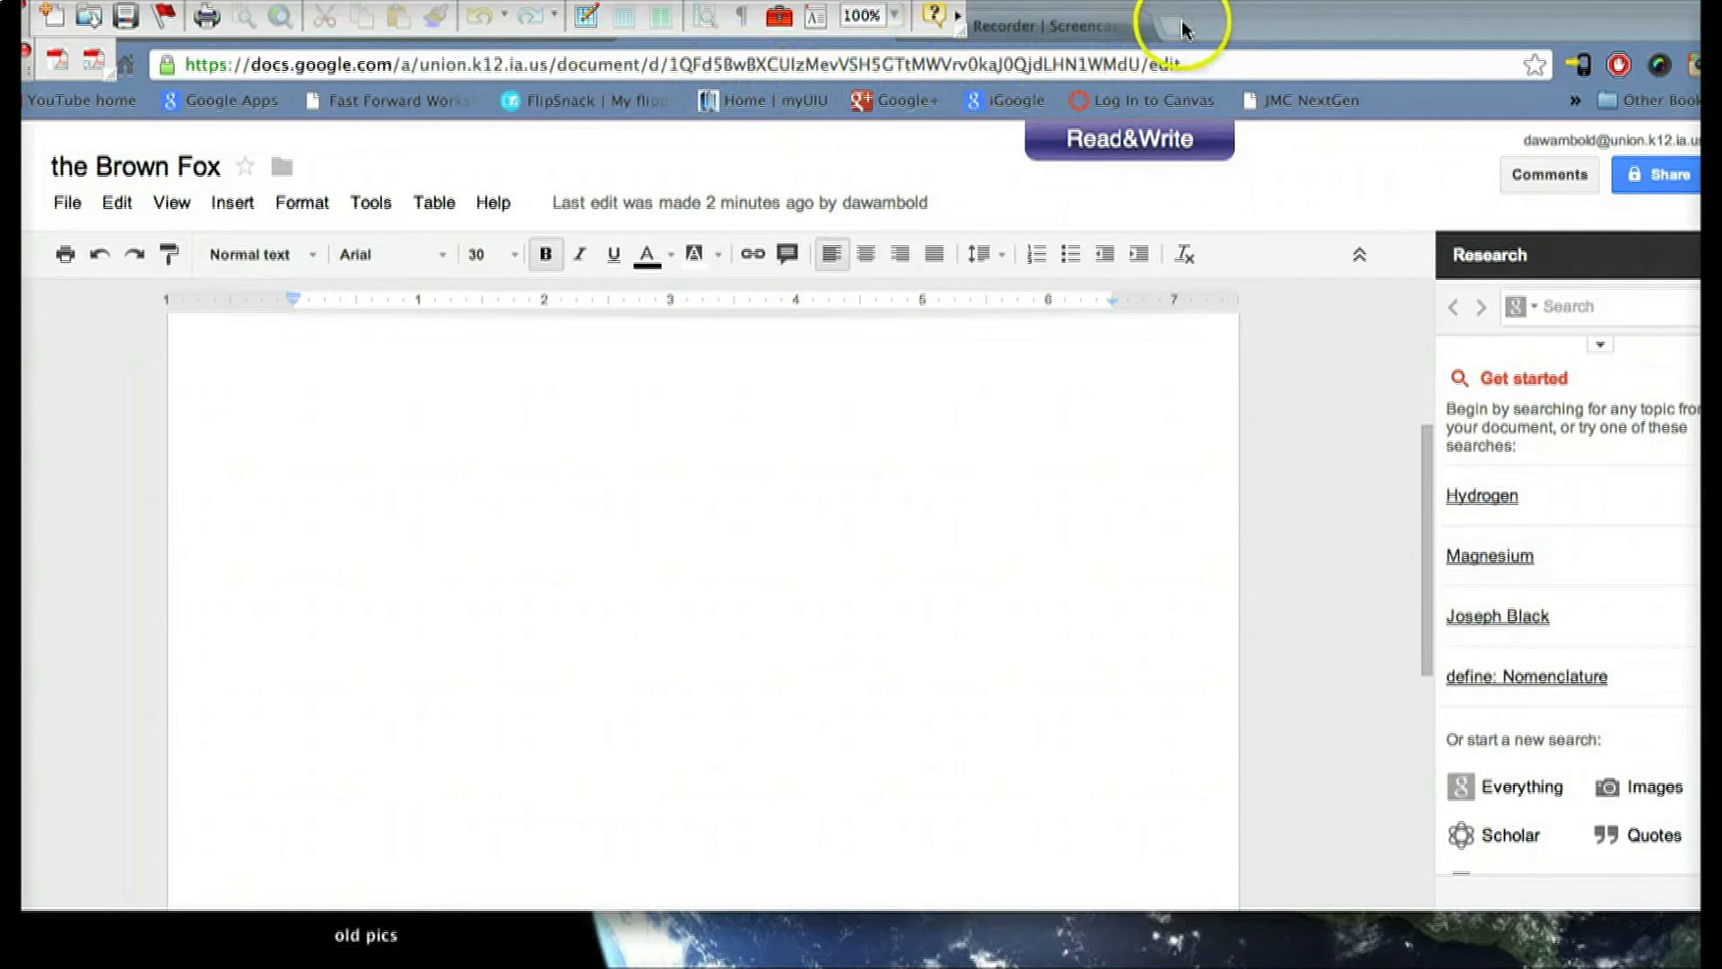
click(1306, 256)
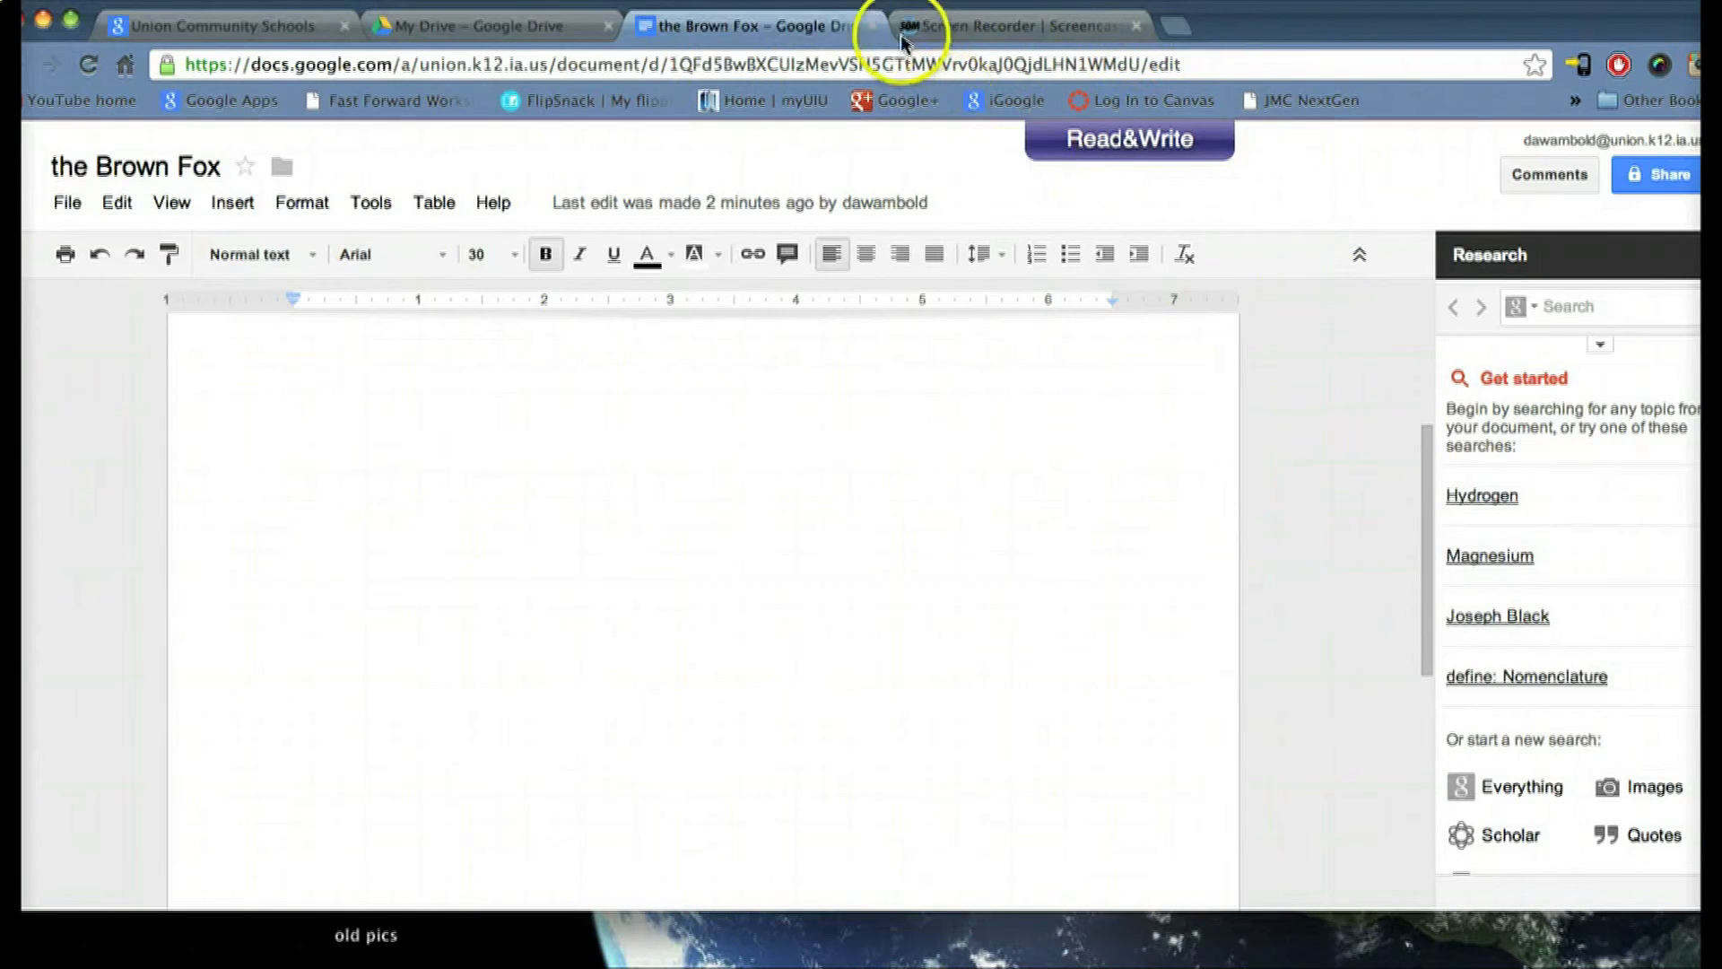
click(871, 27)
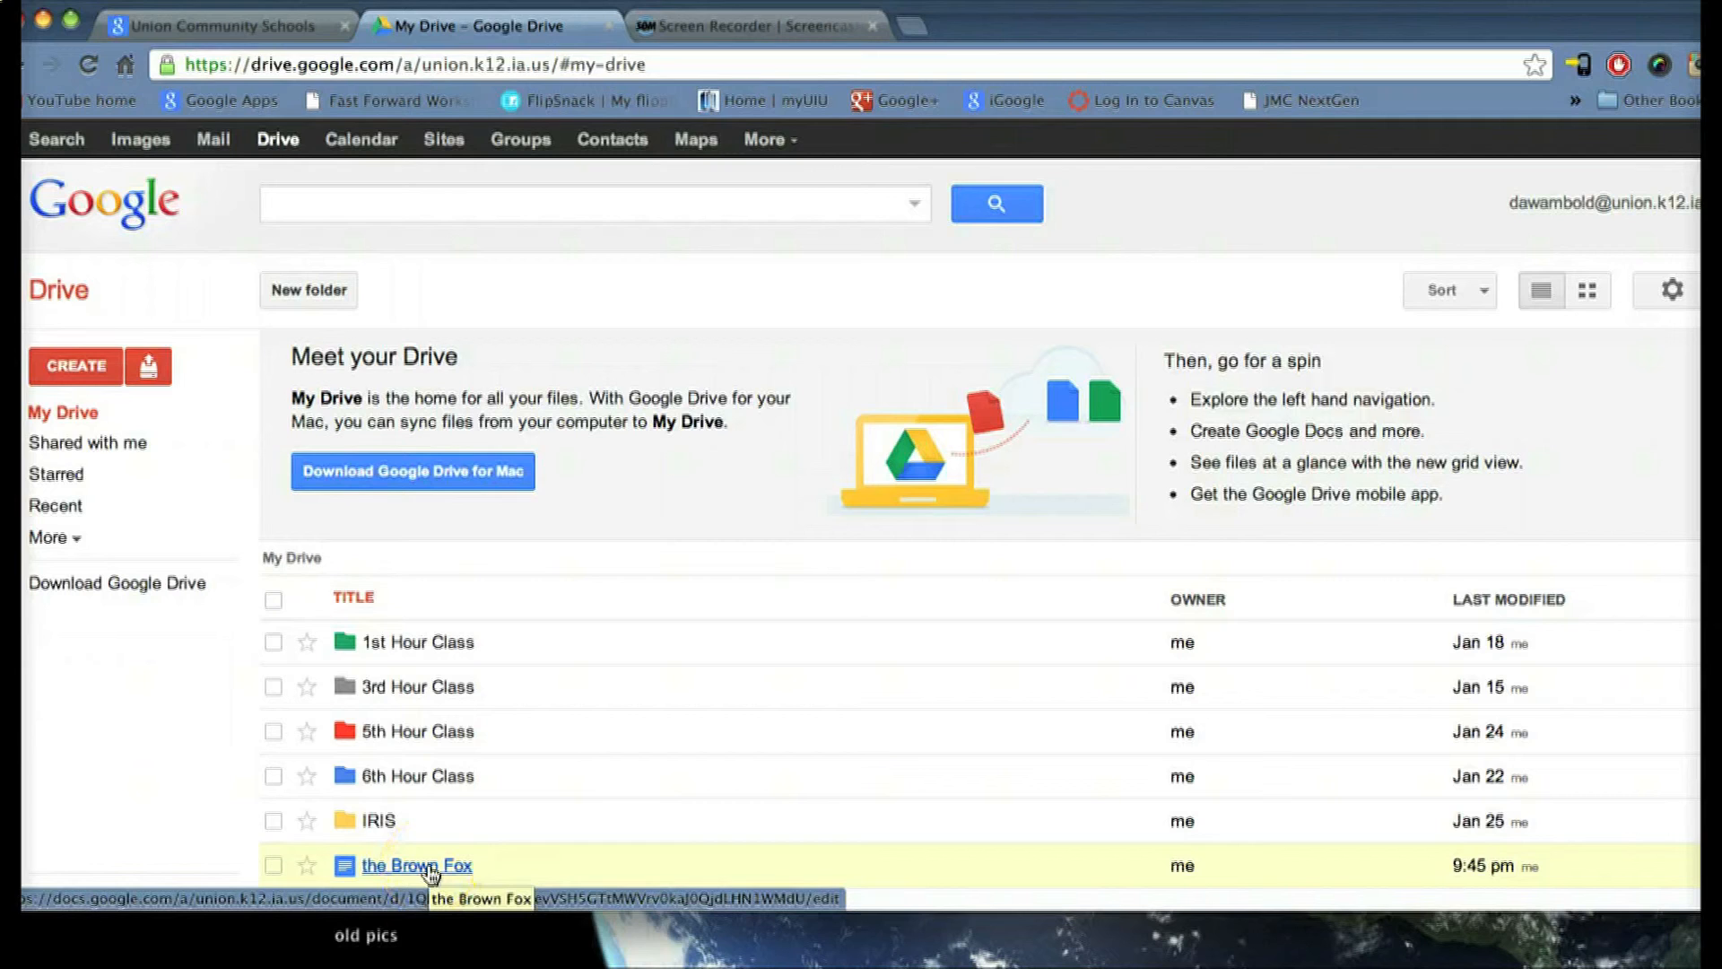
click(429, 866)
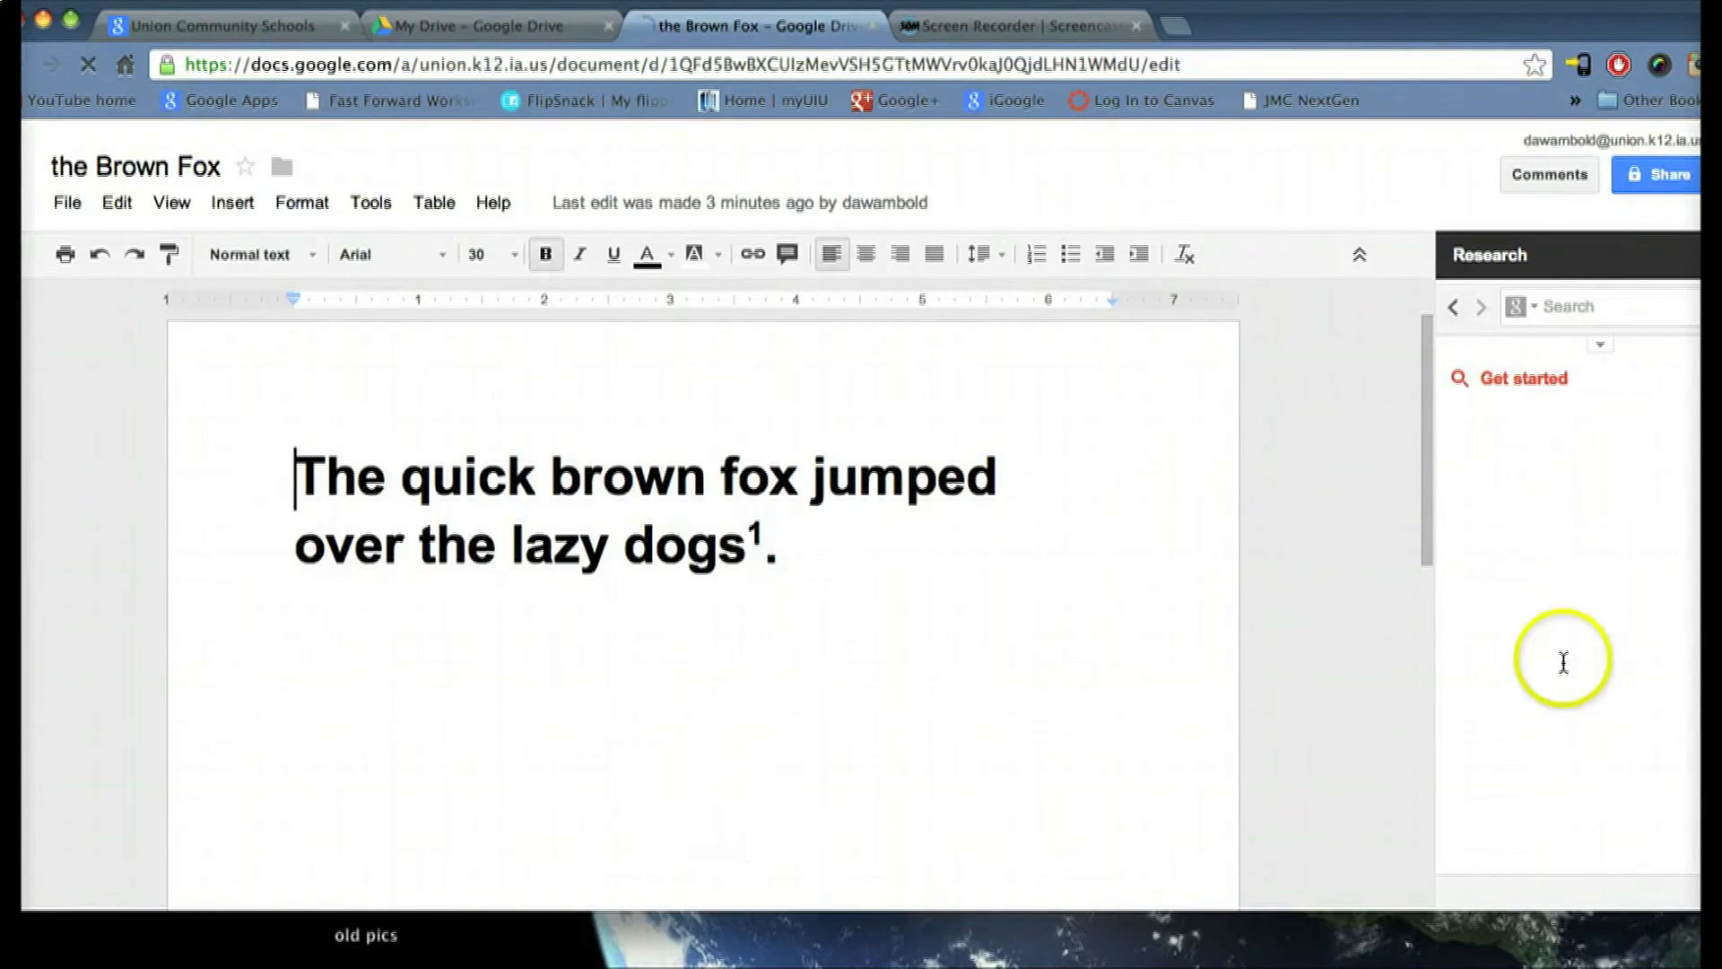
Step: Examine the document's sharing settings and the permission levels offered for added people, then cancel adding anyone
click(1644, 180)
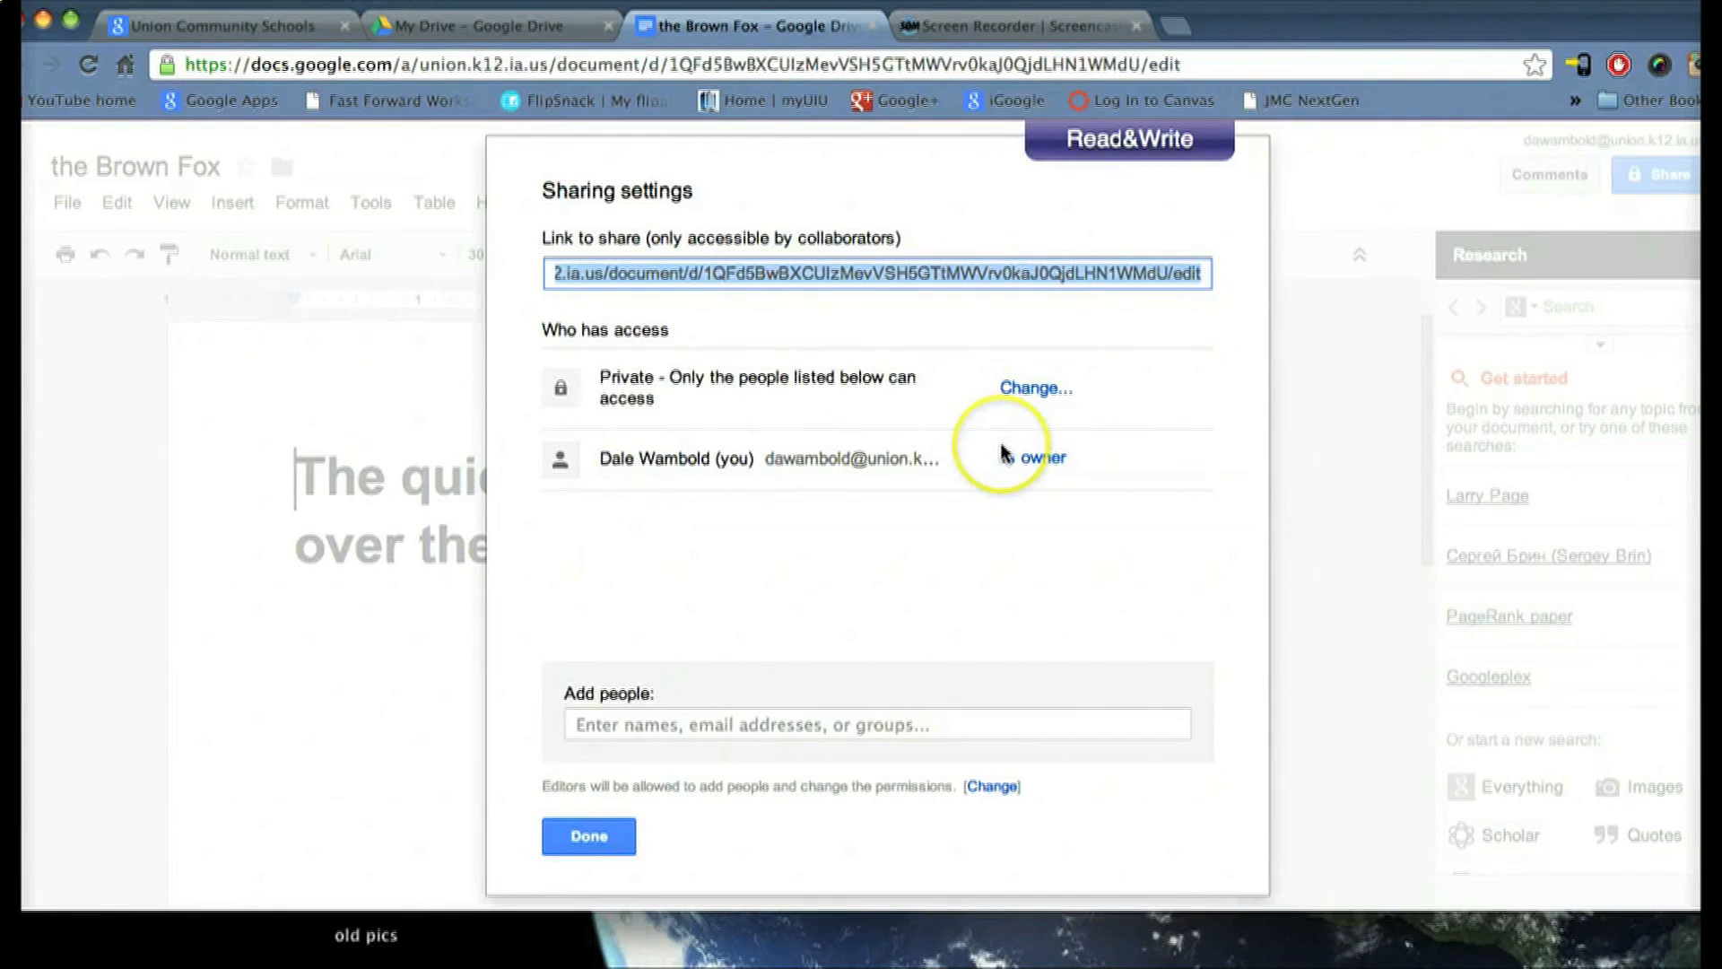
click(705, 725)
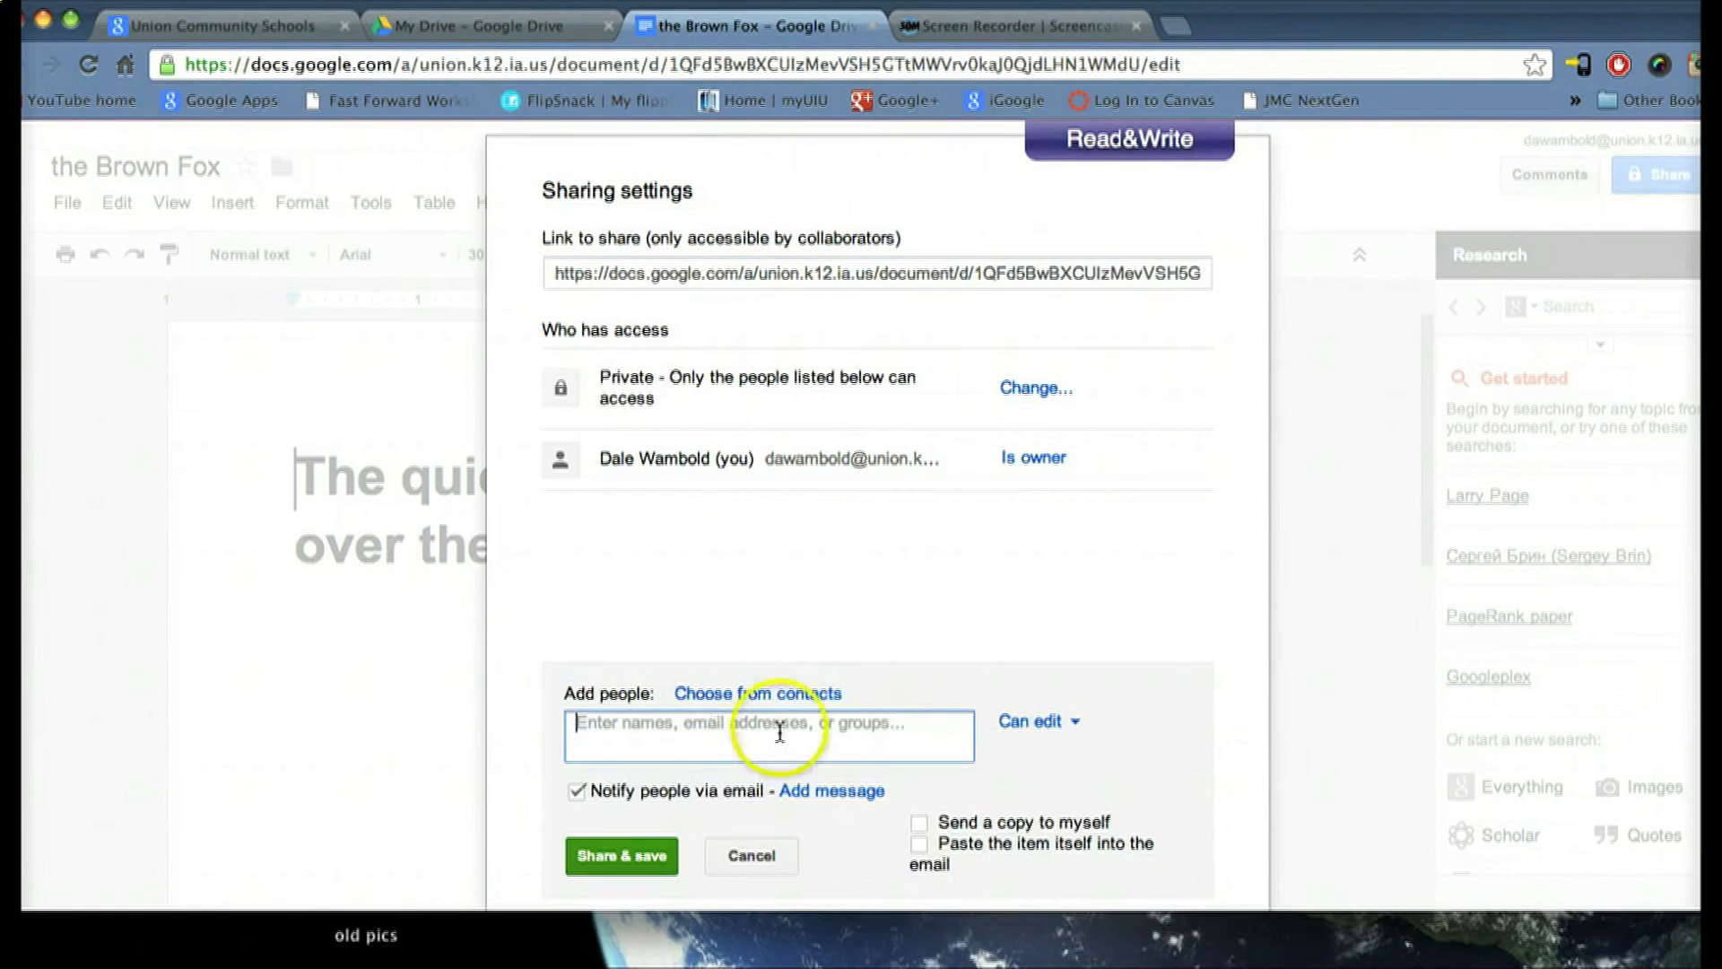
click(1074, 723)
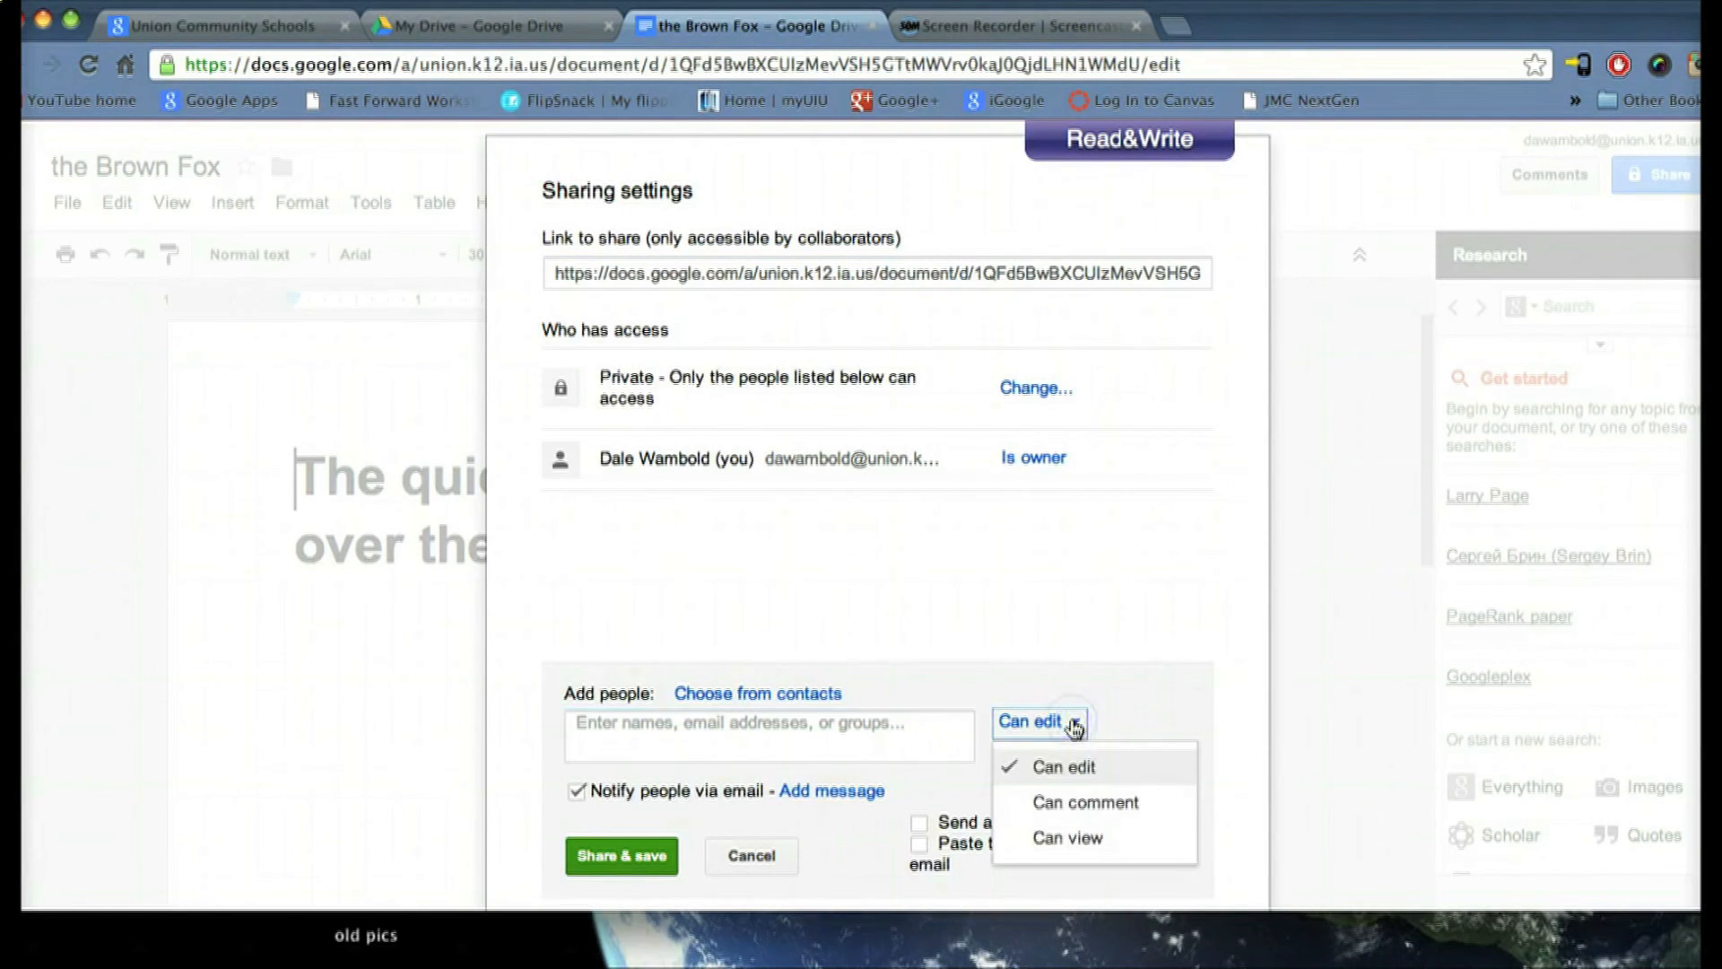
click(1081, 802)
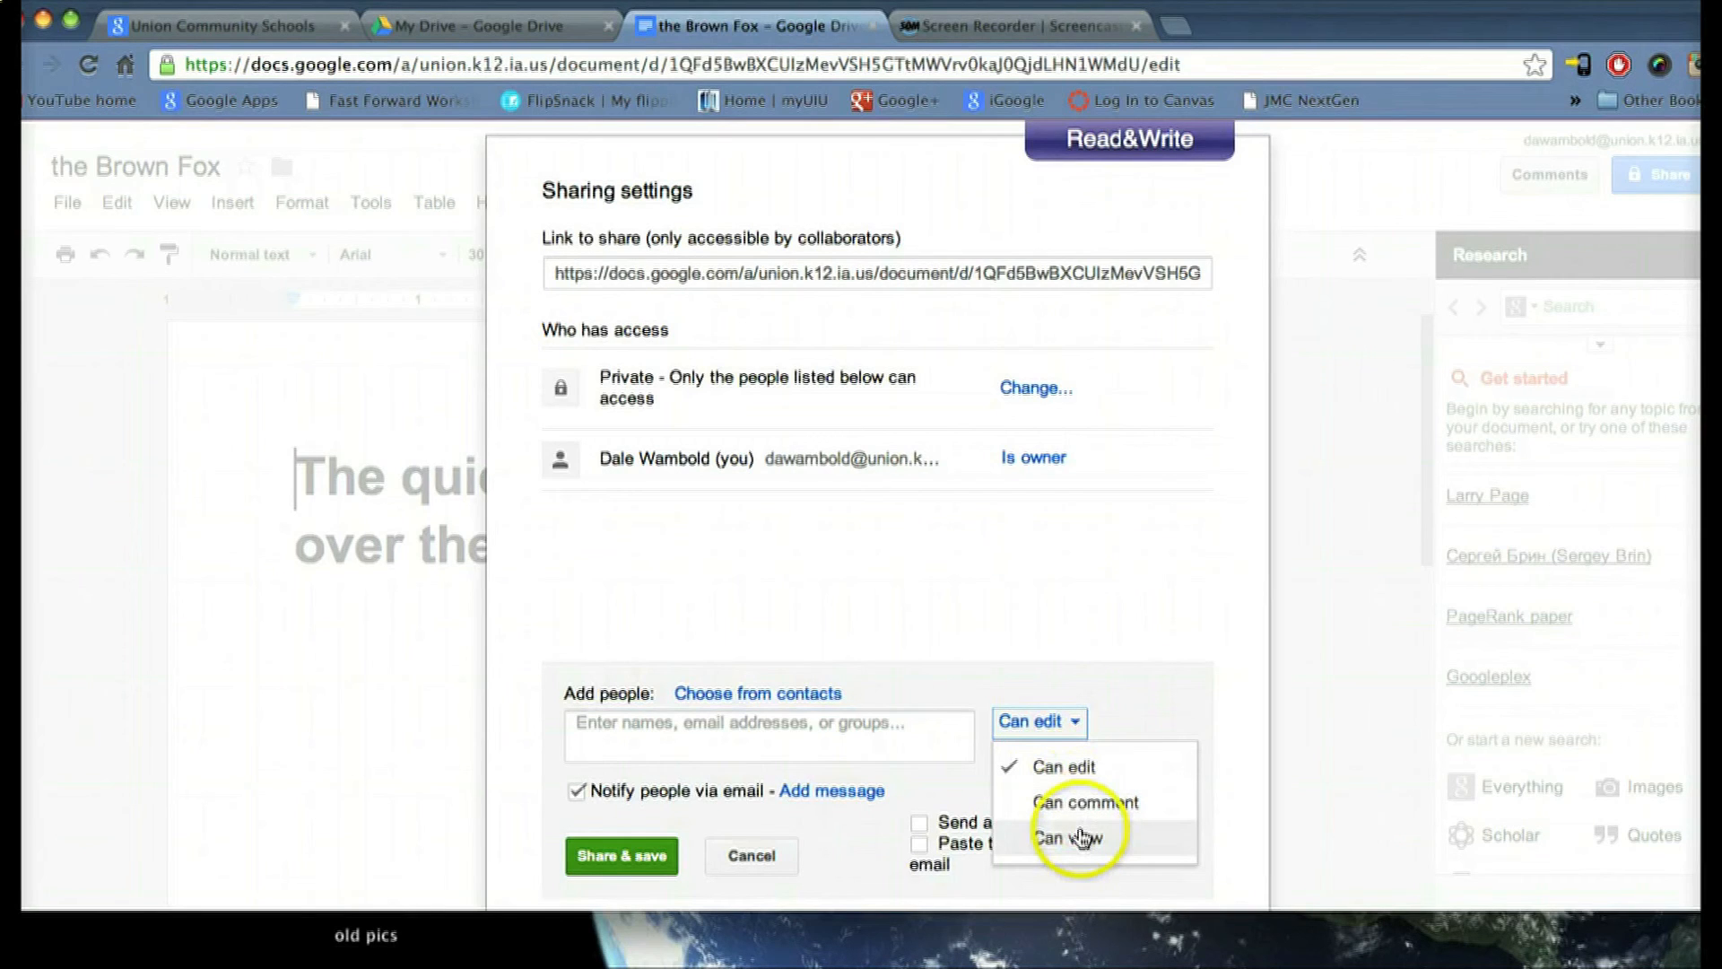
click(770, 723)
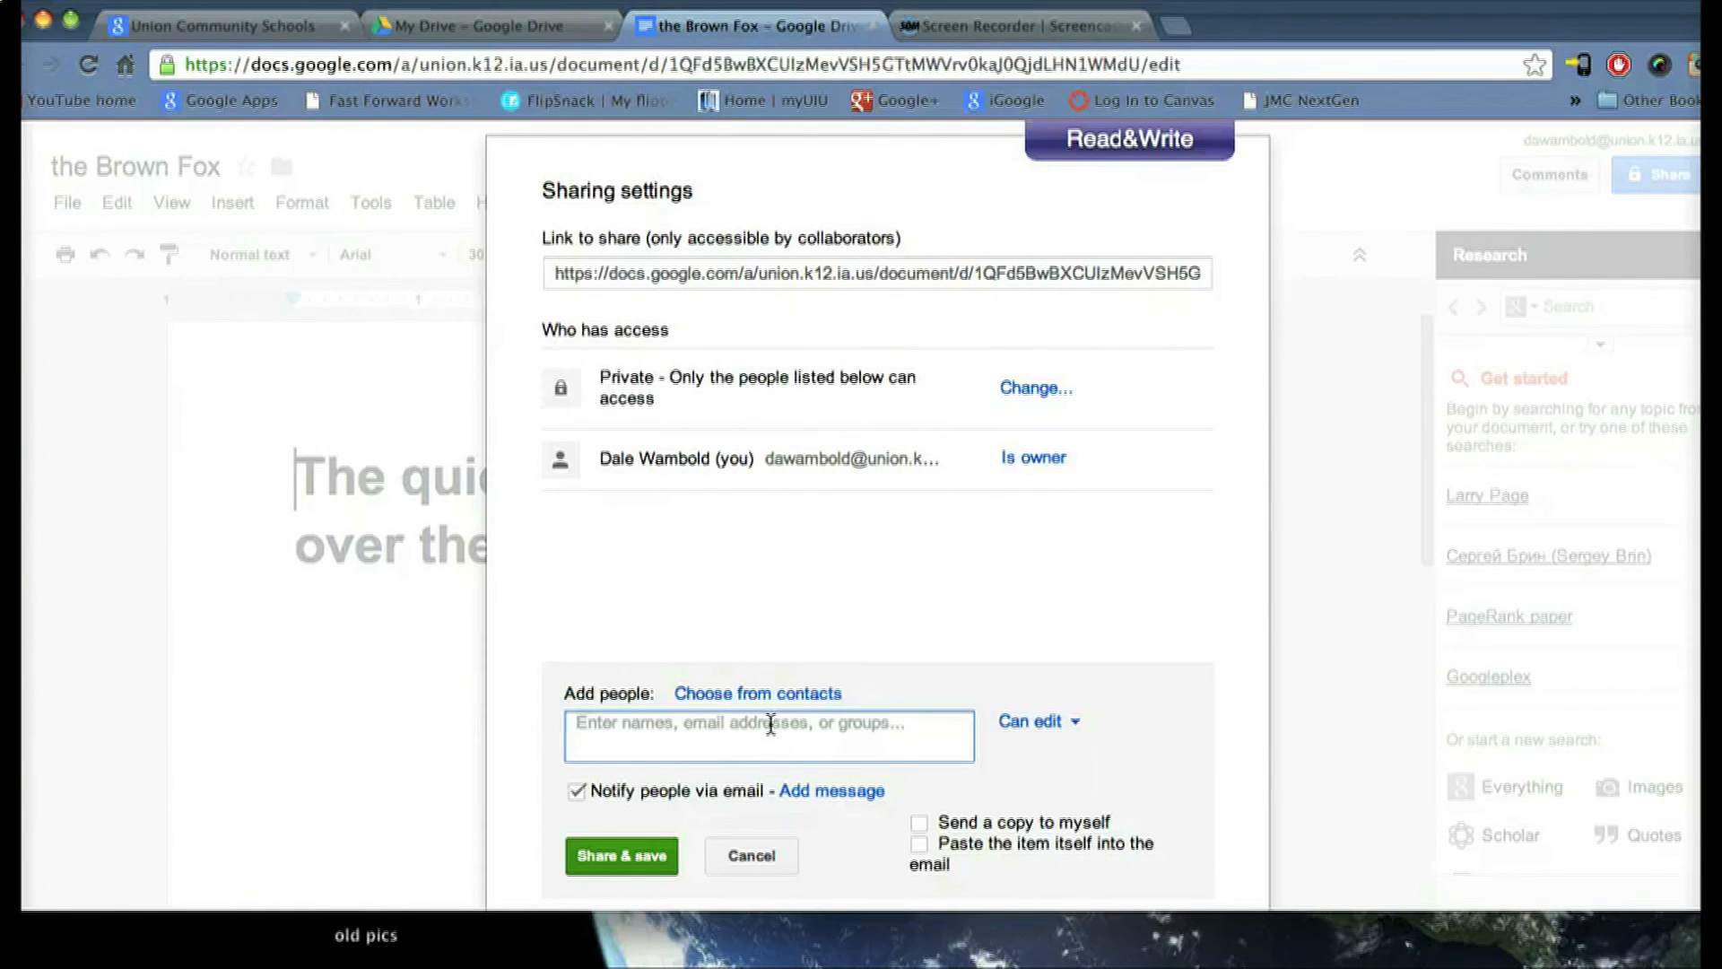
click(770, 723)
click(615, 870)
click(732, 855)
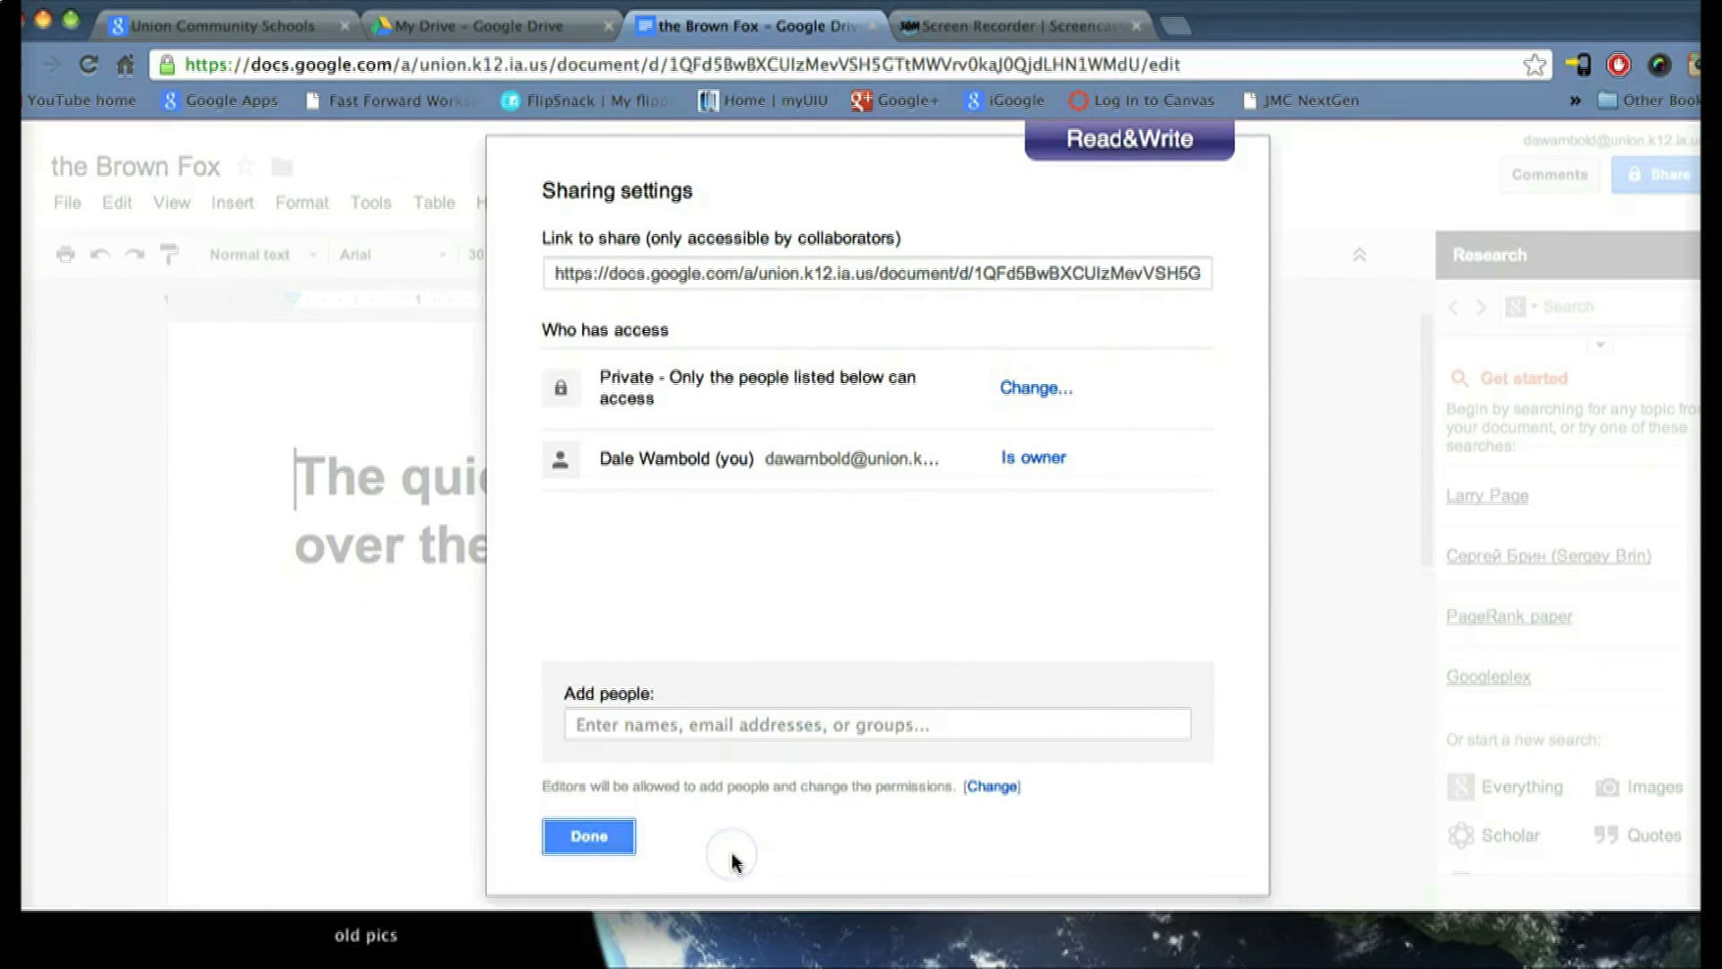